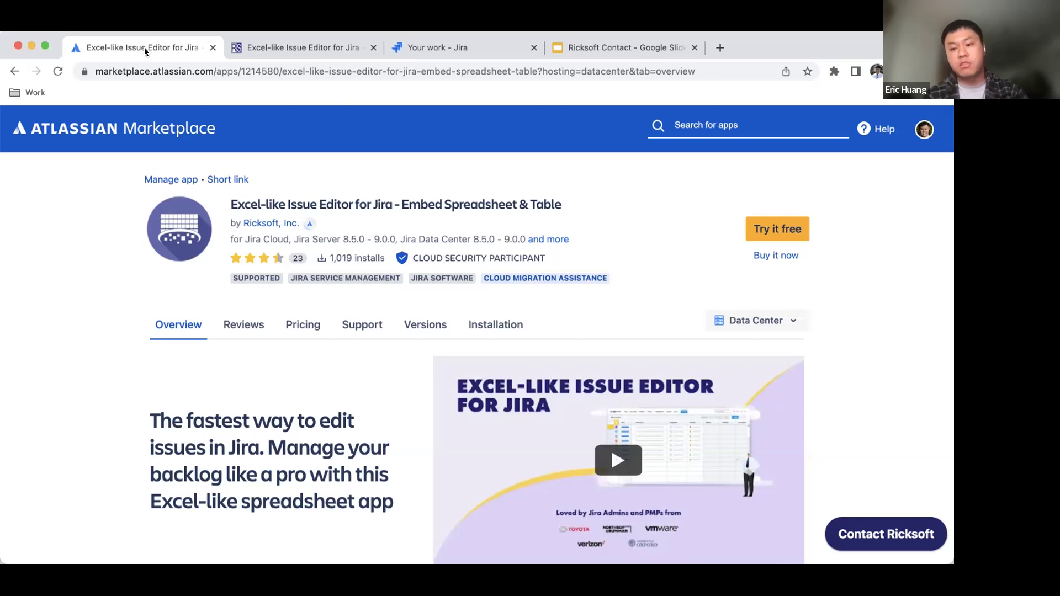
Look over the Excel-like Issue Editor for Jira page on Atlassian Marketplace and its product page on the Ricksoft website.
scroll(141, 230, down, 2)
scroll(145, 230, up, 2)
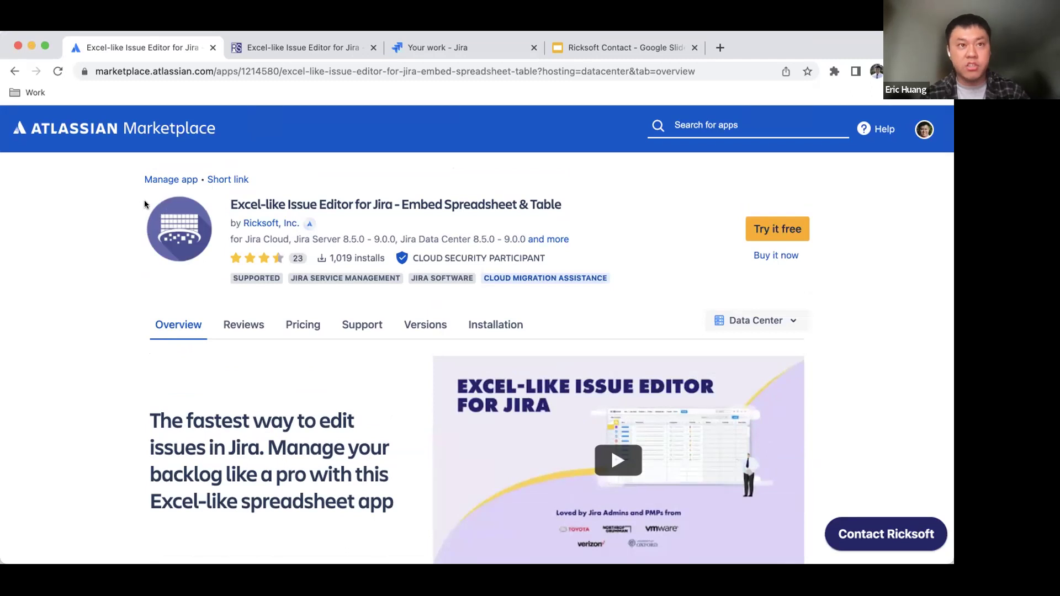
click(319, 49)
scroll(395, 175, down, 2)
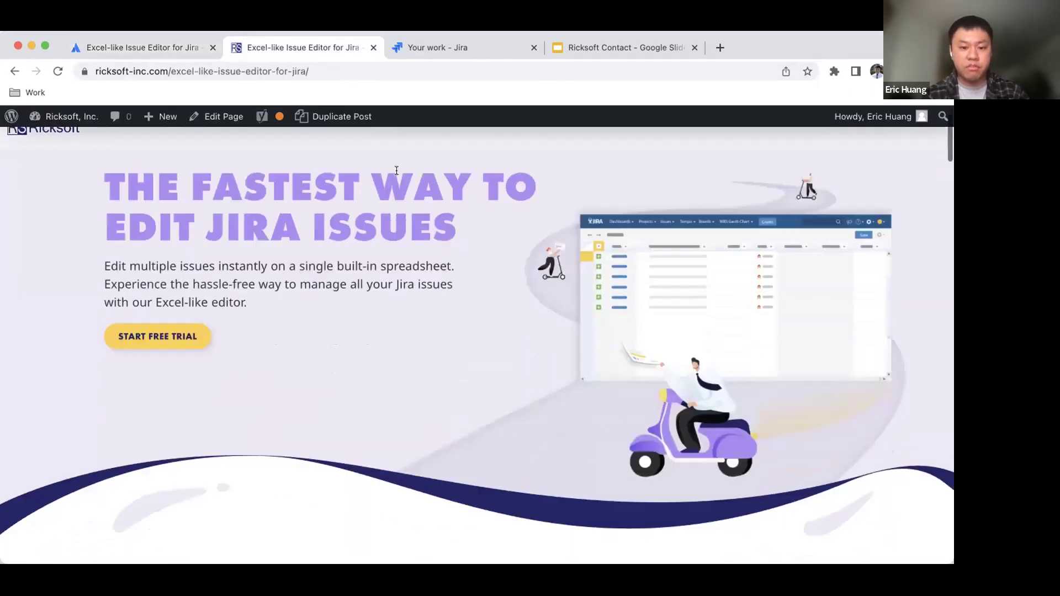
scroll(403, 160, up, 1)
Switch to Jira and open the Excel-like Issue Editor app.
click(401, 55)
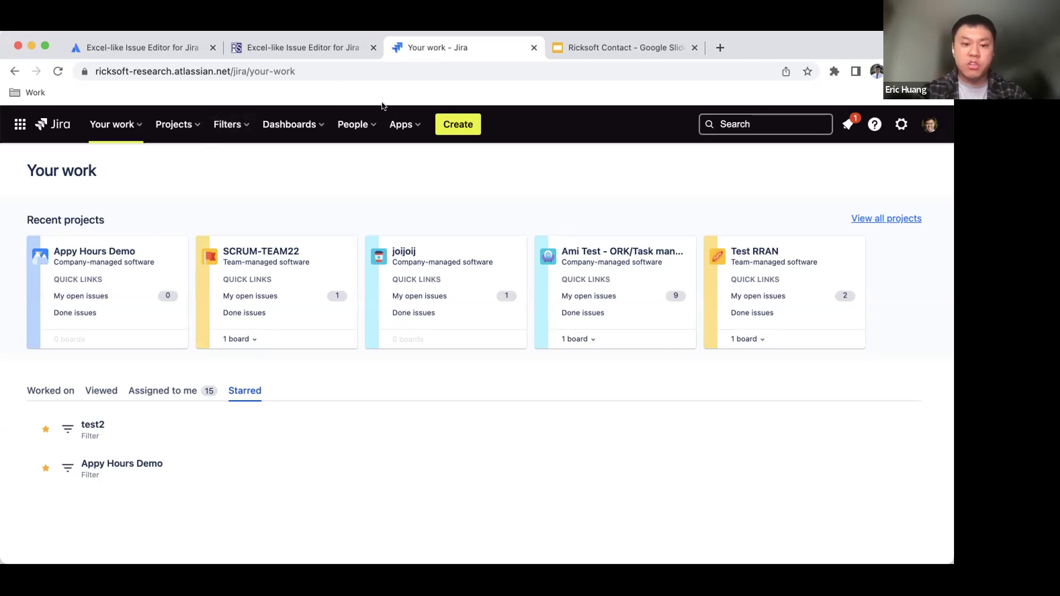
click(391, 124)
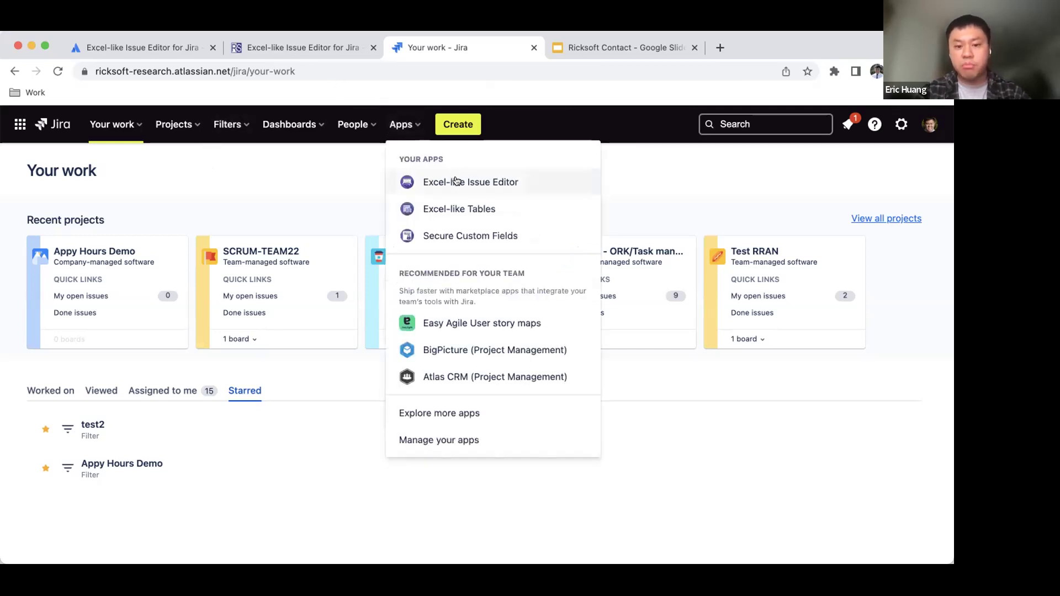
click(456, 182)
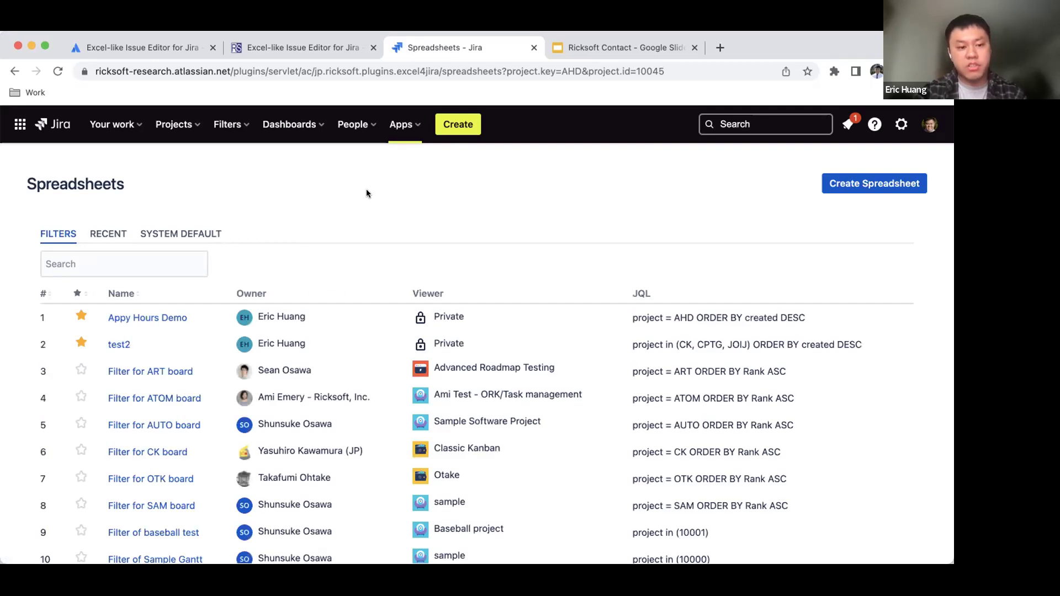
Review the Recent and System Default spreadsheet lists, and open the Appy Hours Demo spreadsheet from the Filters list.
click(118, 236)
click(169, 236)
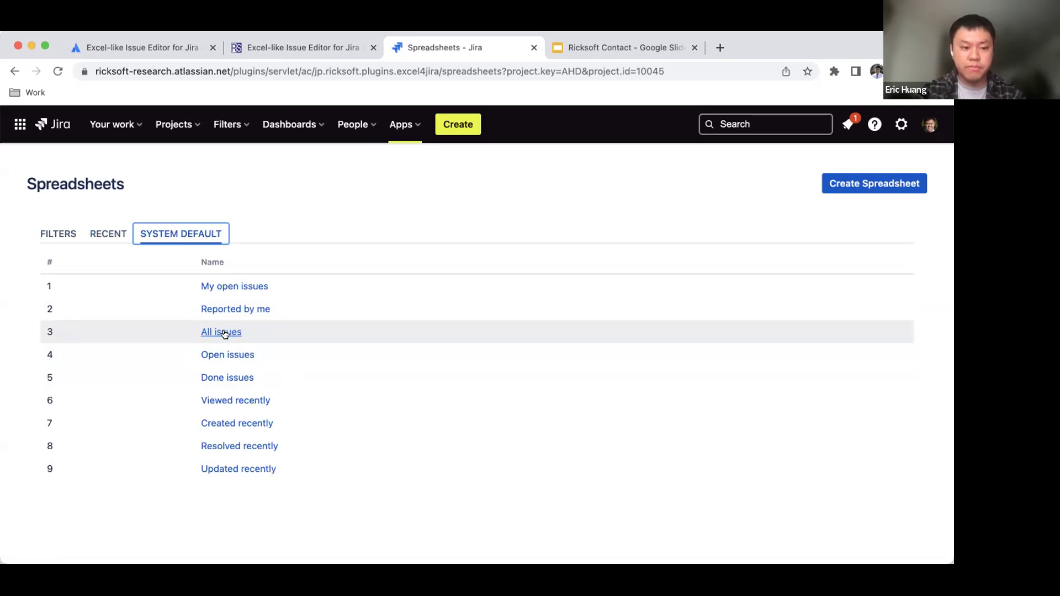
click(66, 229)
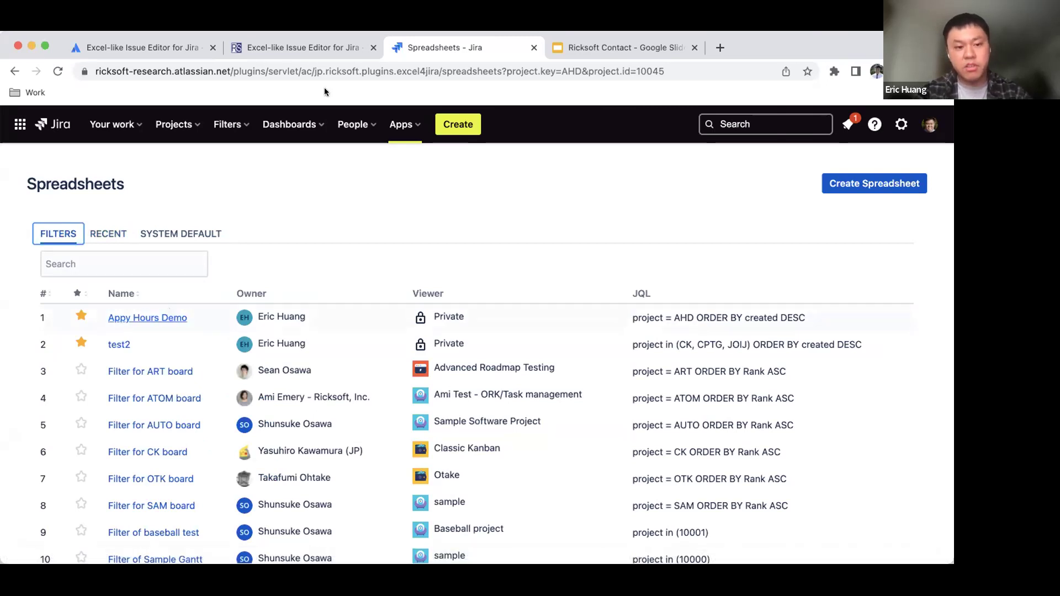
click(169, 317)
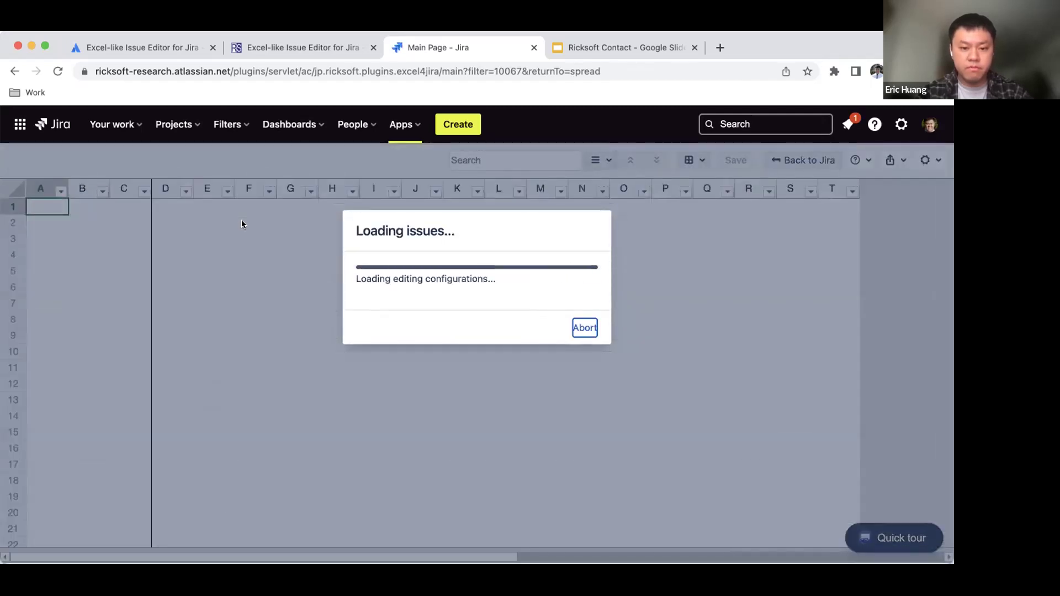
scroll(393, 352, down, 1)
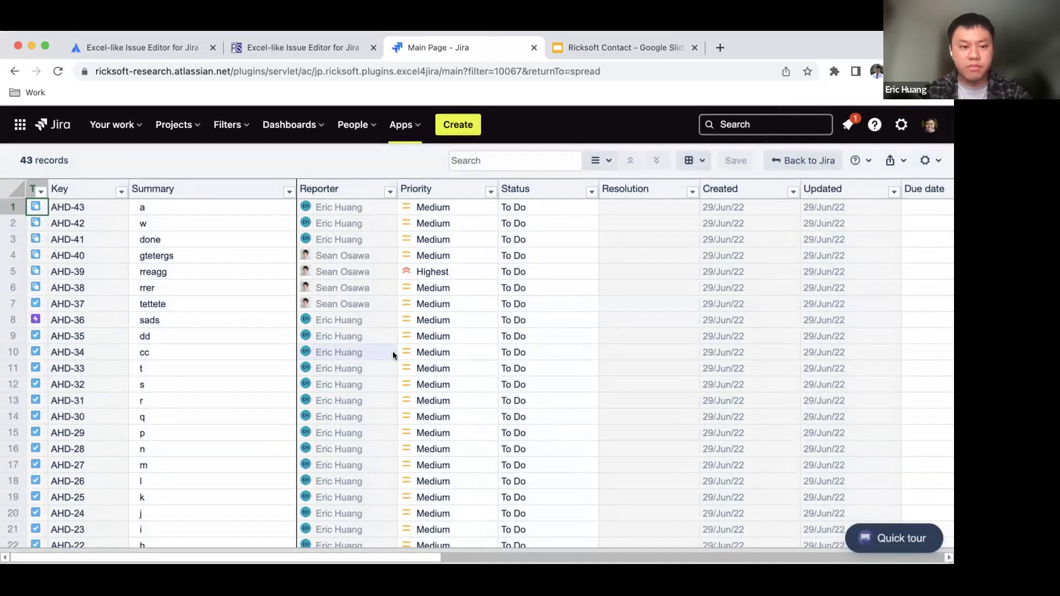
Open the All issues filter in the issue navigator and display its issues in the spreadsheet editor.
click(228, 122)
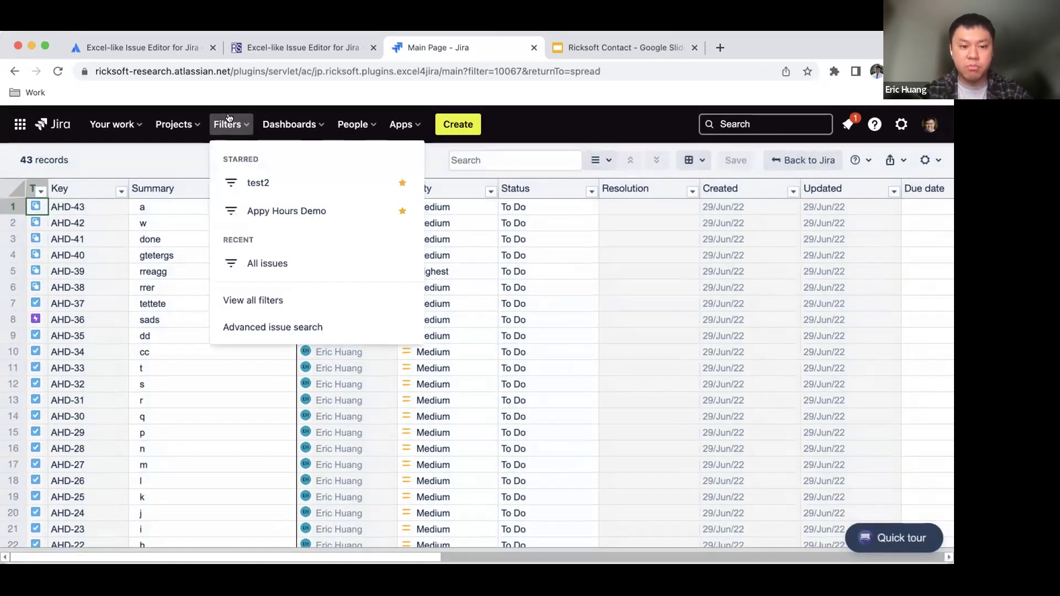
click(285, 264)
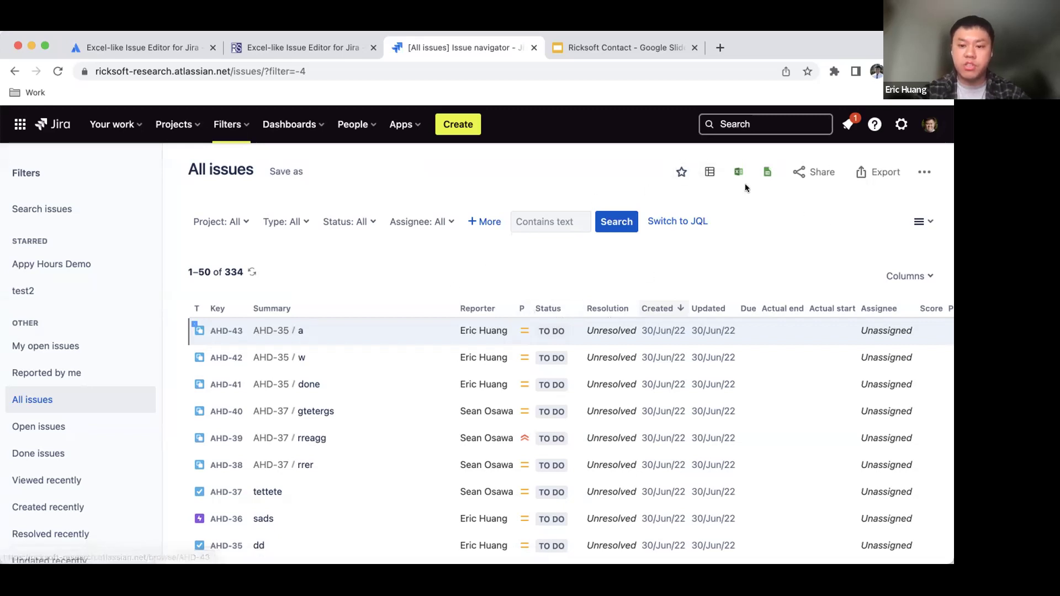
click(709, 171)
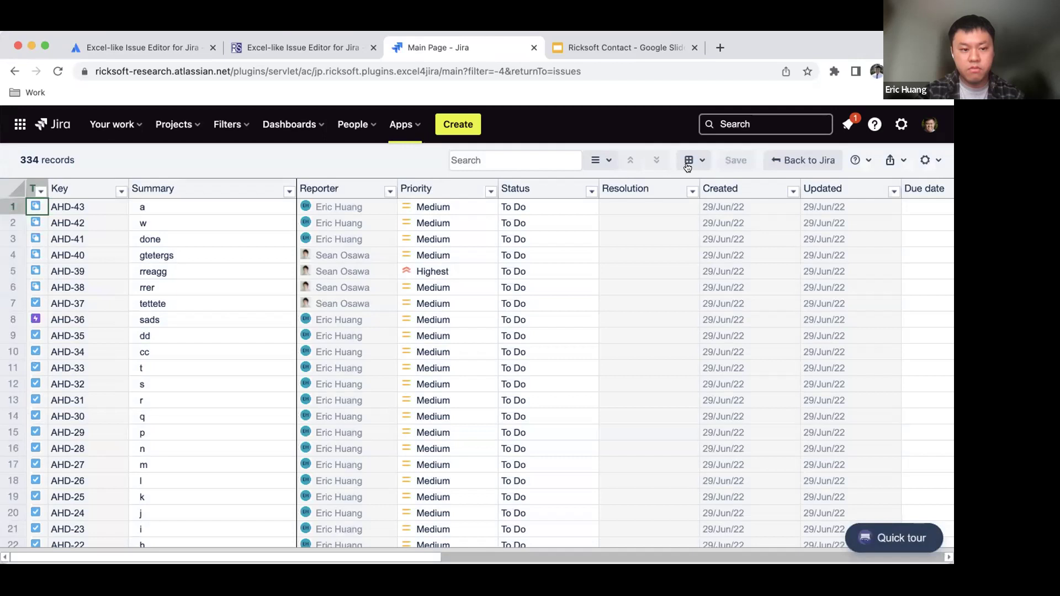
Return to the Excel-like Issue Editor's spreadsheet list and reopen the Appy Hours Demo spreadsheet.
click(402, 124)
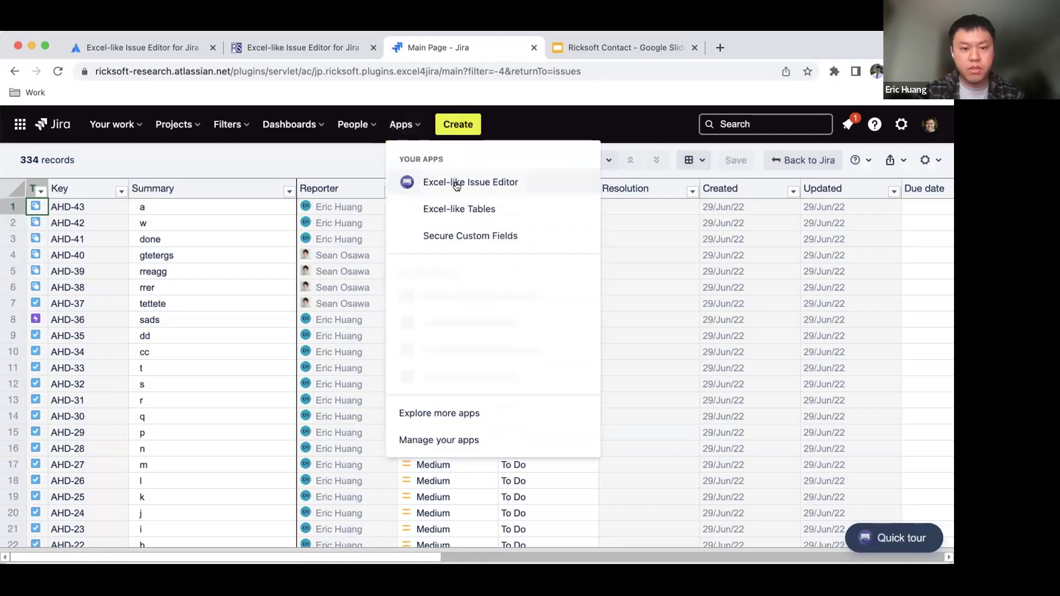
click(449, 181)
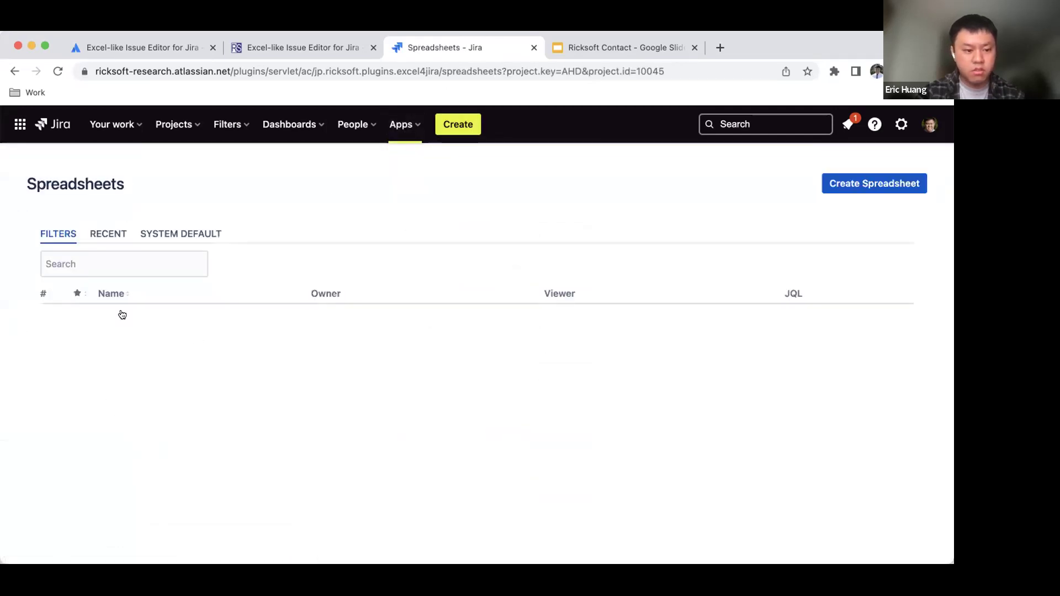
click(142, 315)
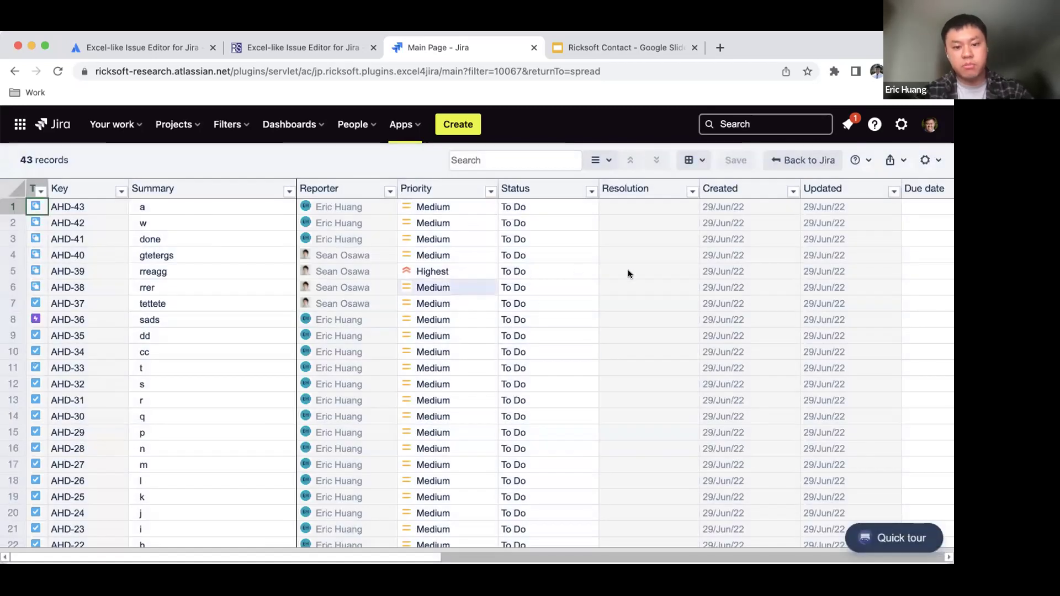
Set the priority of AHD-37 to Highest and copy that value to issues AHD-36 through AHD-26.
click(450, 292)
click(461, 323)
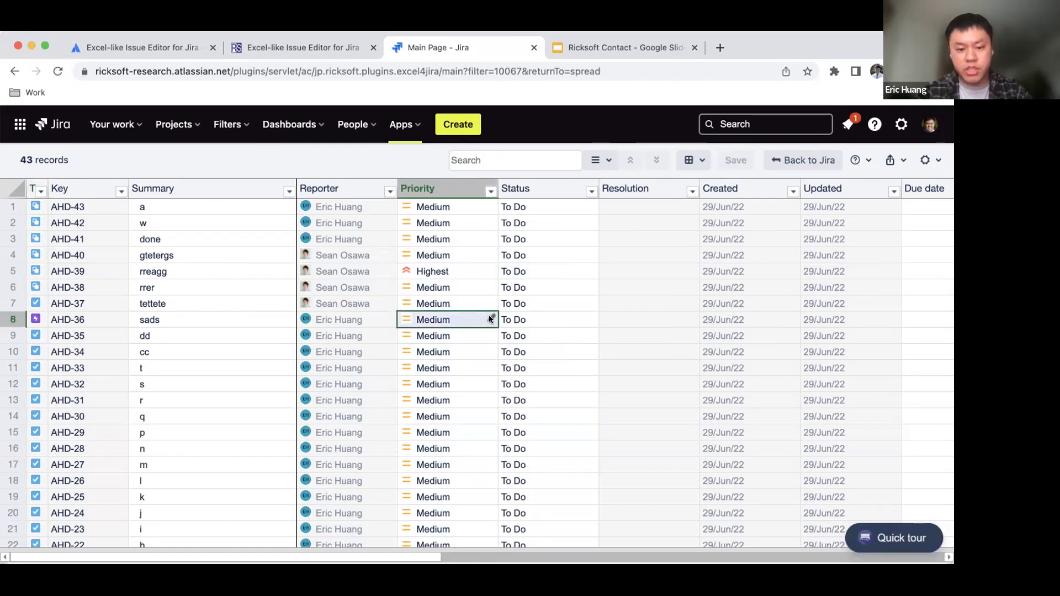
click(491, 320)
click(479, 303)
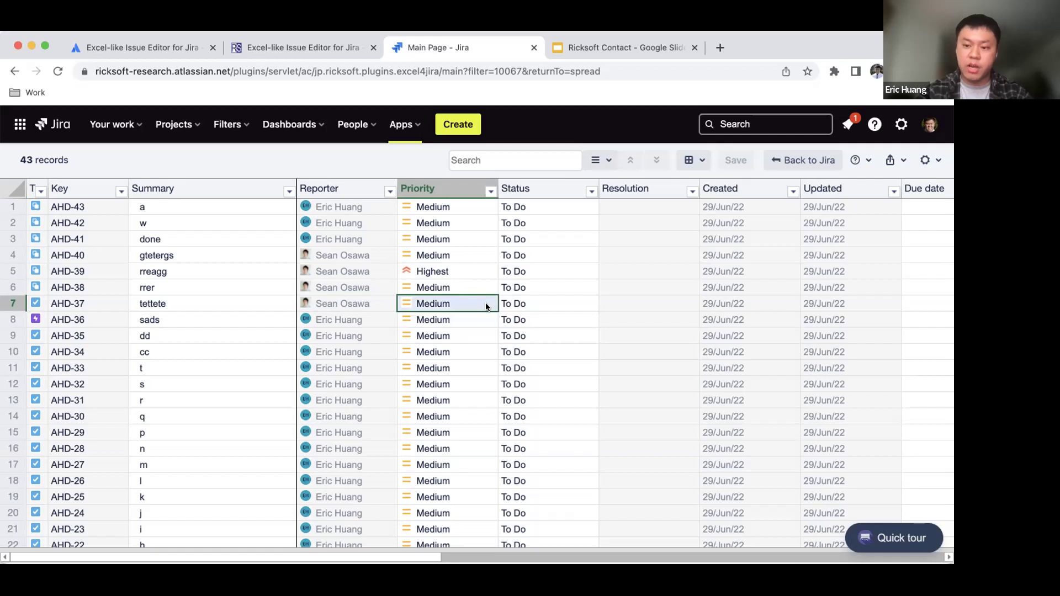
double_click(486, 304)
click(459, 285)
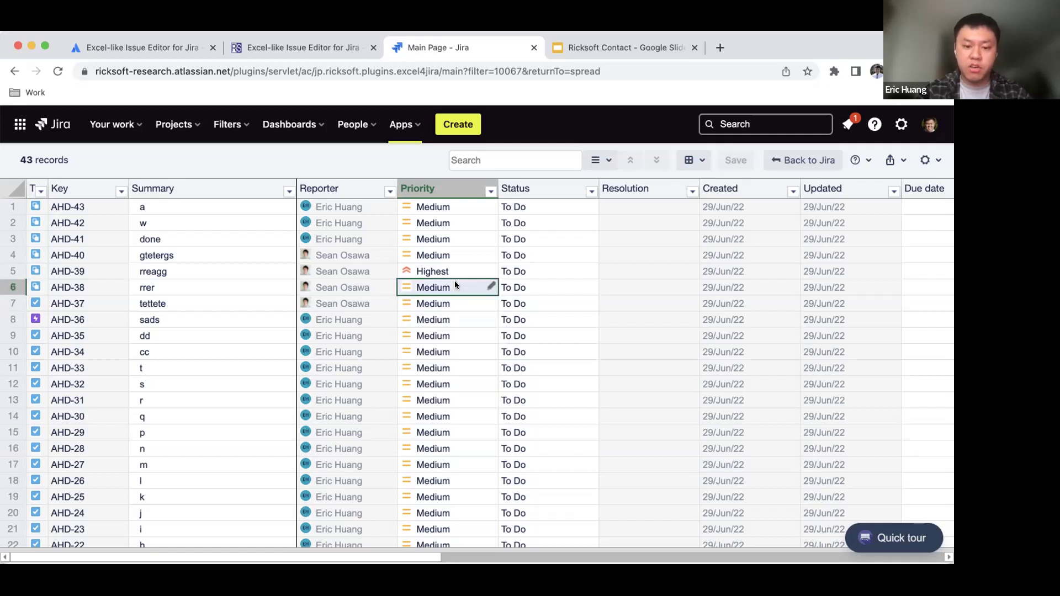
click(465, 304)
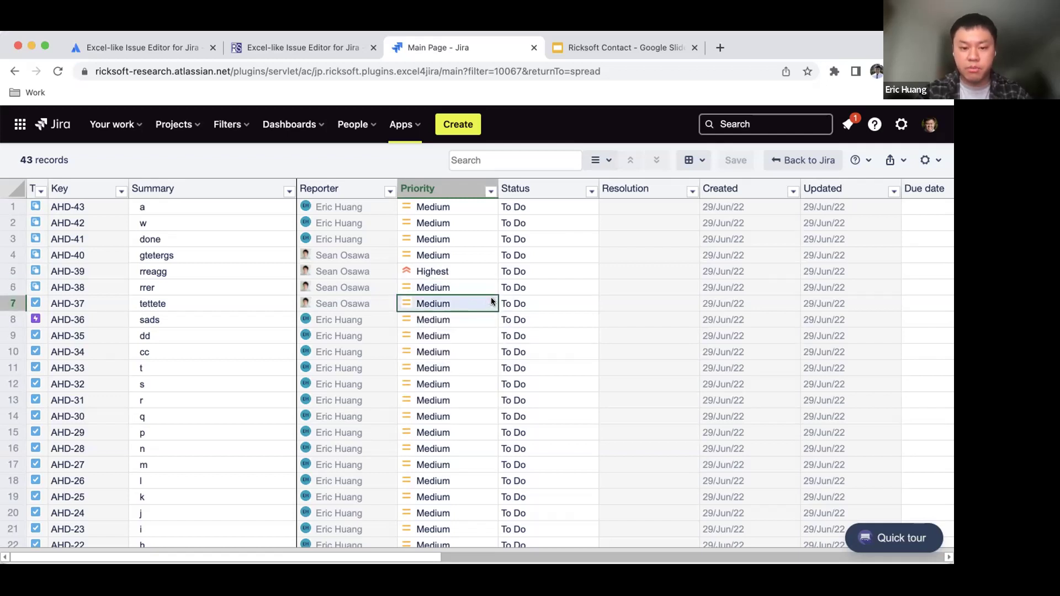
double_click(492, 301)
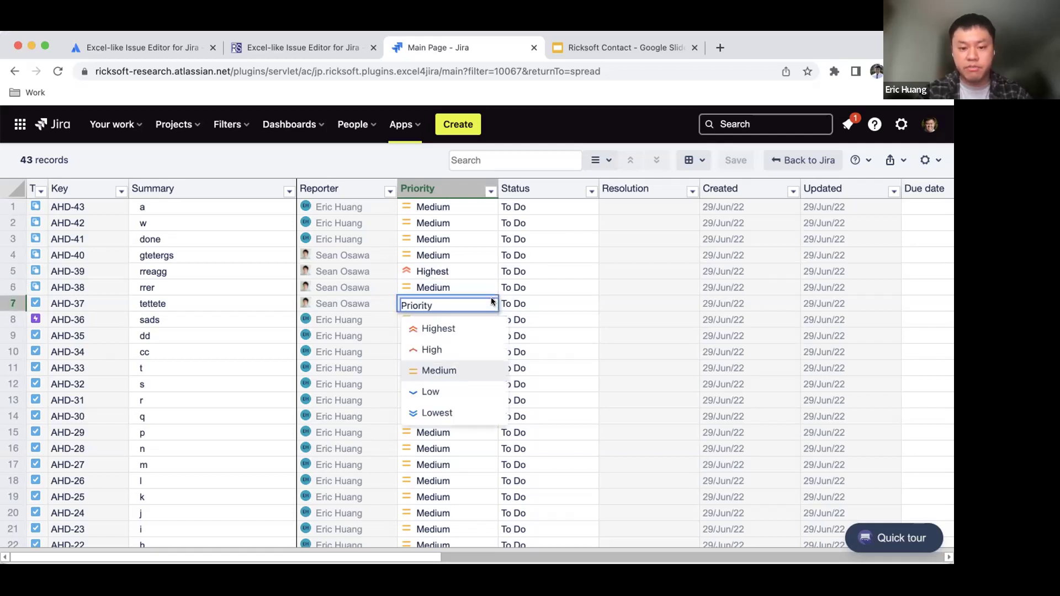
click(470, 331)
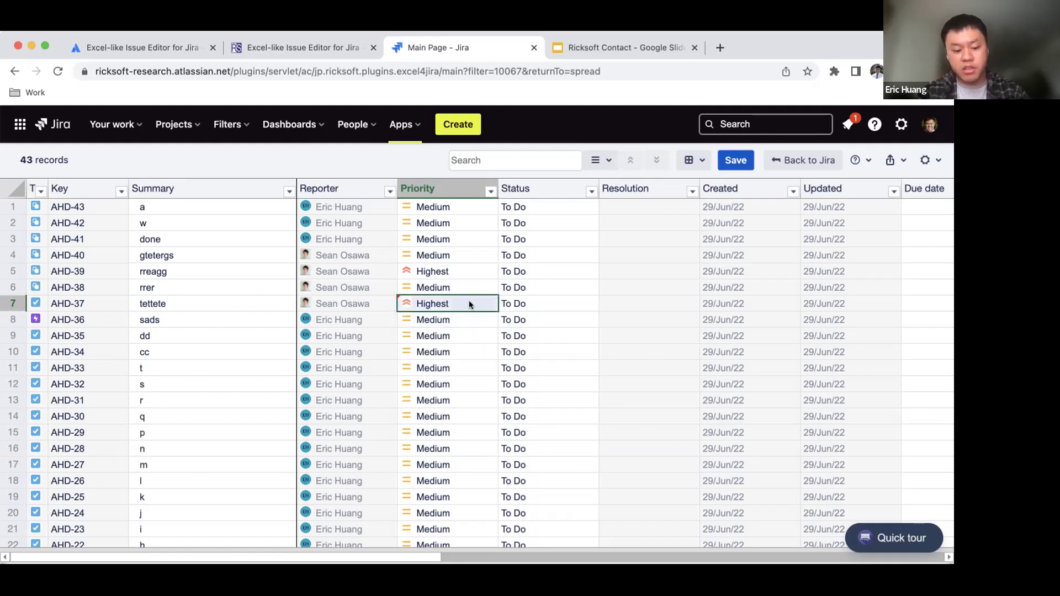
drag(467, 318, 466, 487)
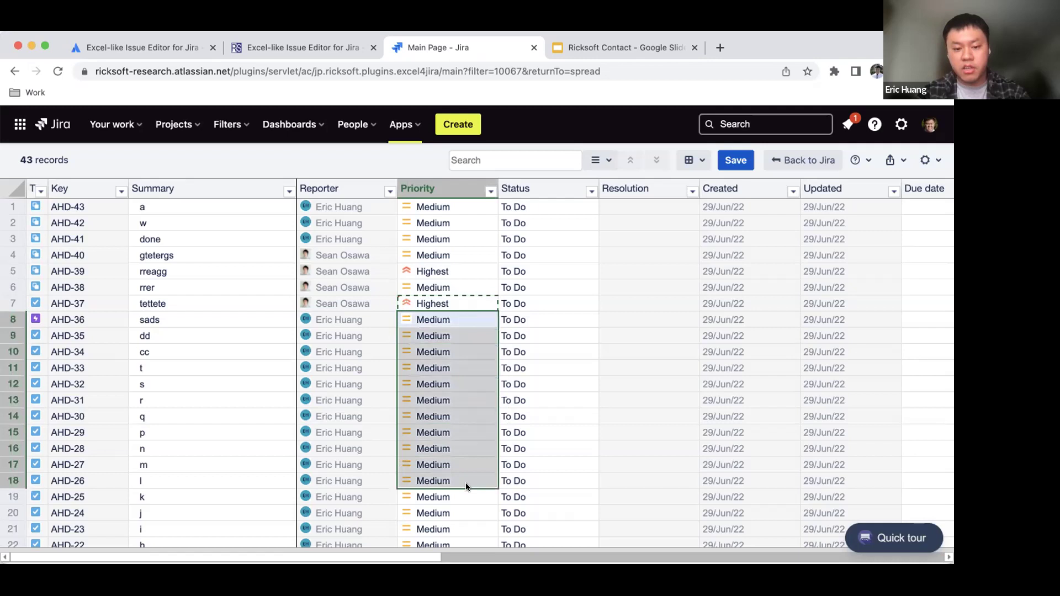
key(super+v)
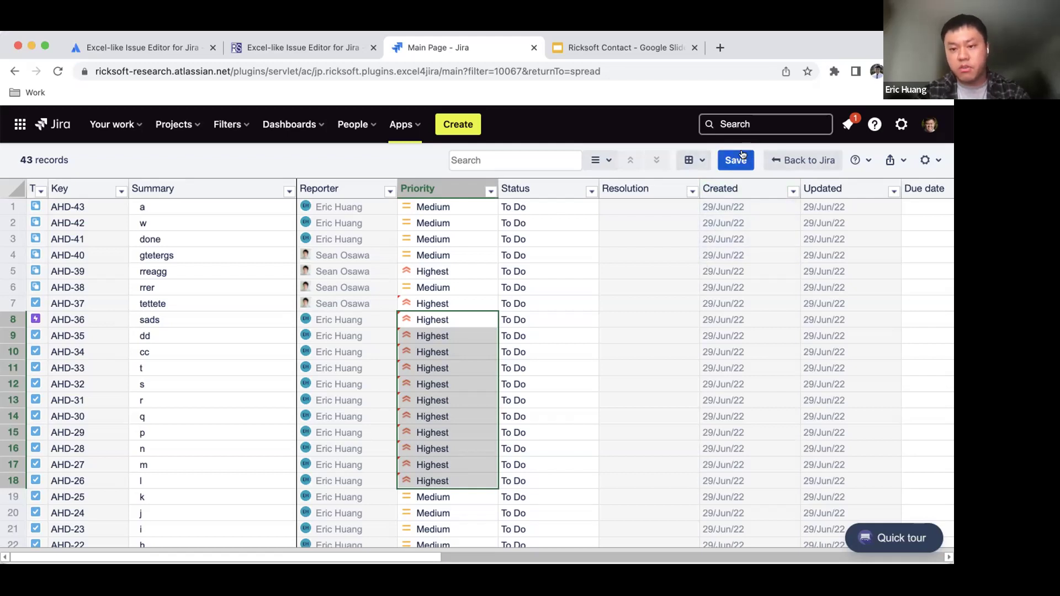
Examine the spreadsheet's records-per-page choices, its column and formatting settings, and its export formats.
click(699, 159)
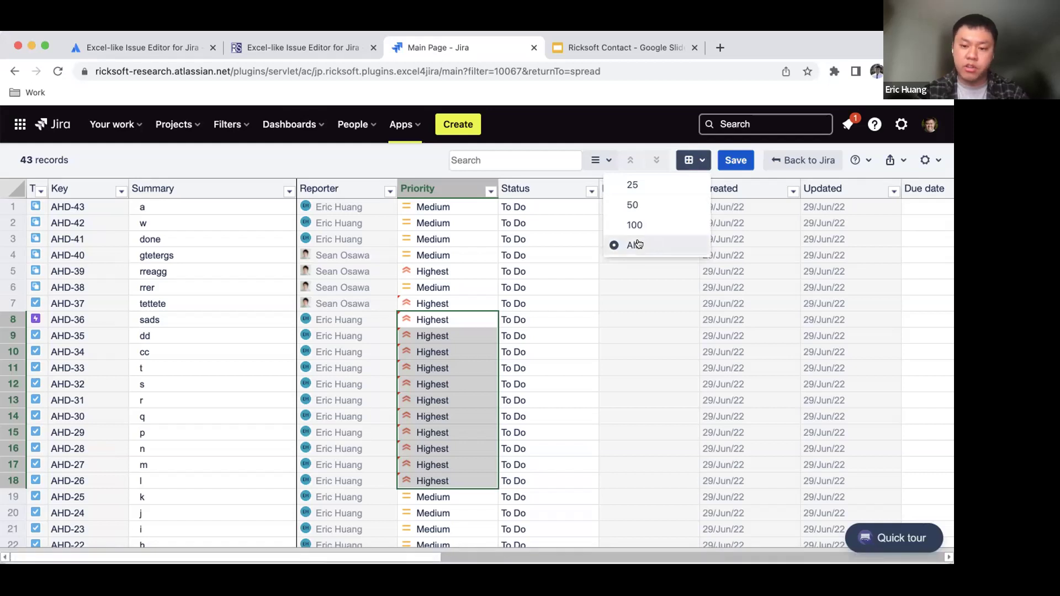
scroll(482, 439, down, 5)
scroll(482, 439, up, 5)
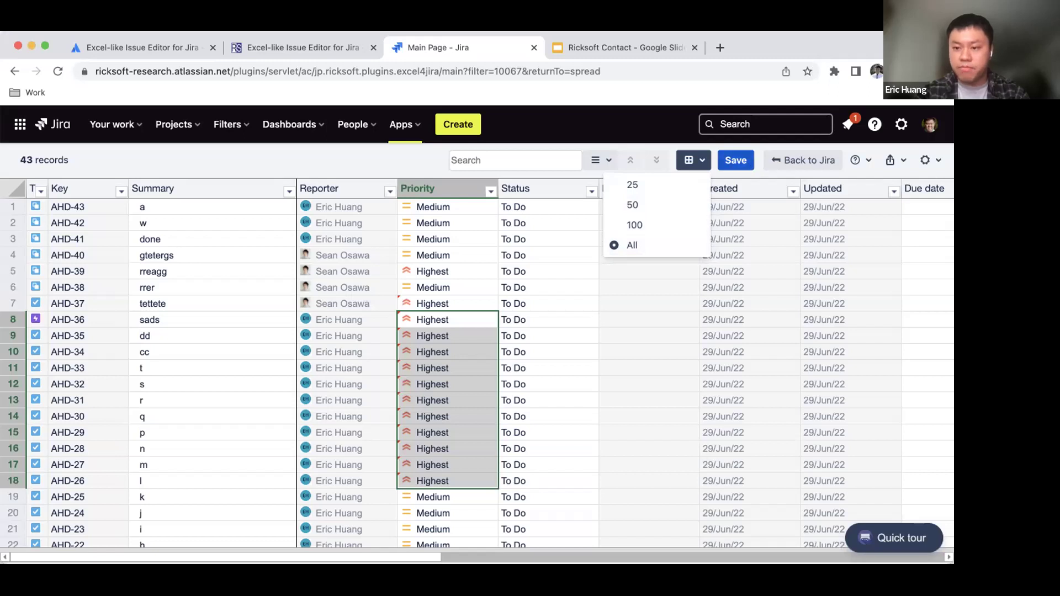
click(926, 162)
scroll(928, 159, down, 1)
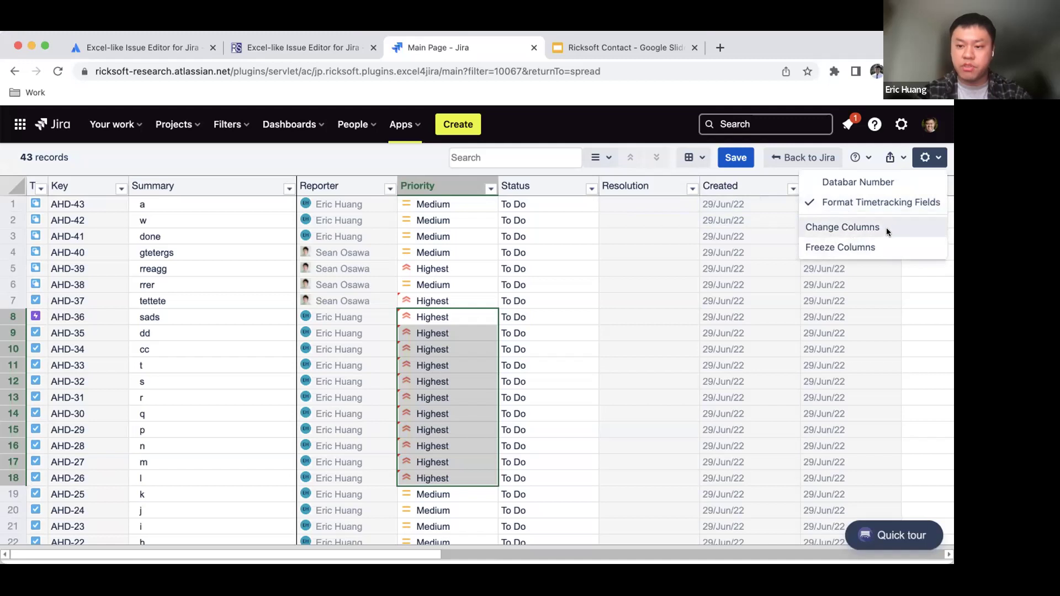
click(891, 156)
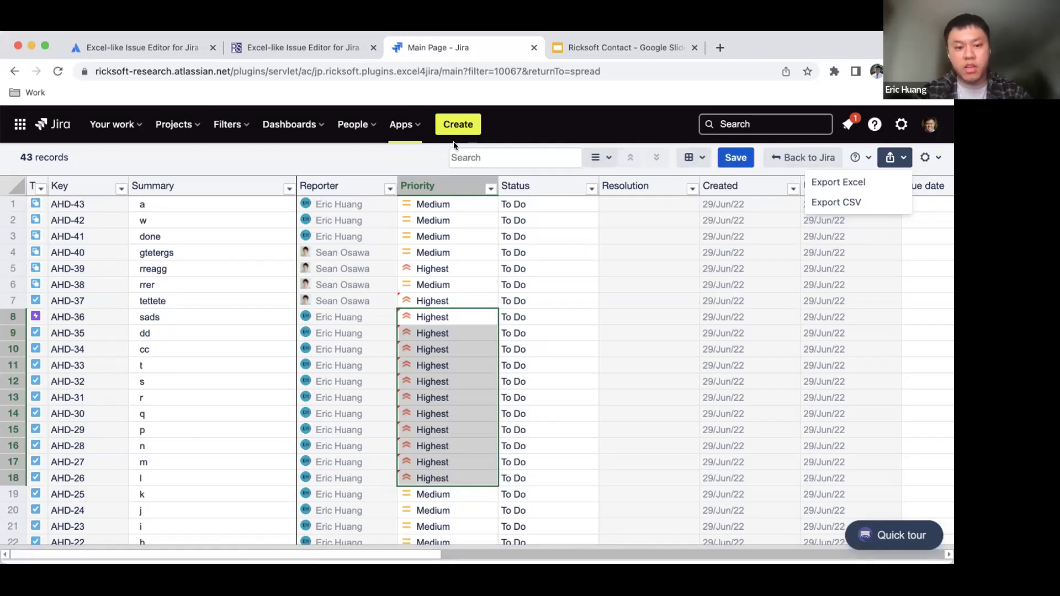
click(191, 162)
View issue AHD-43 in a new browser tab, and close that tab to return to the spreadsheet.
right_click(72, 205)
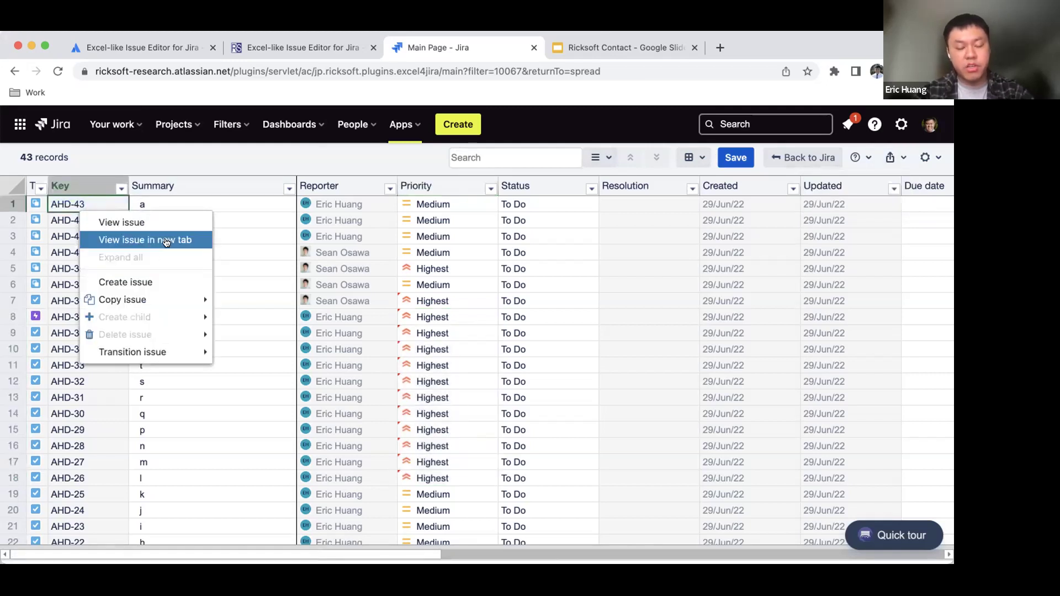
click(164, 241)
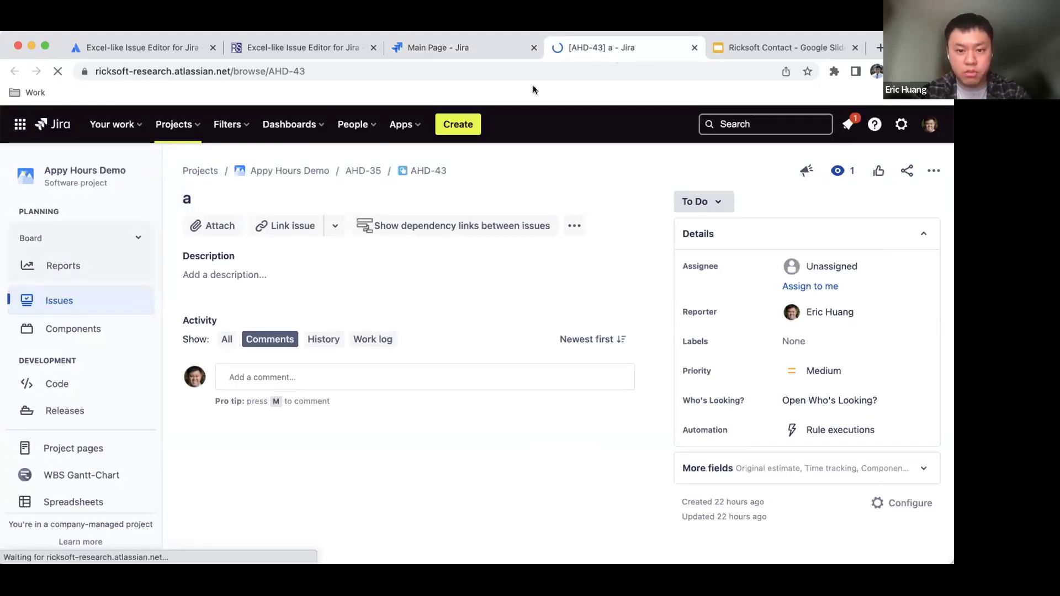
key(super+w)
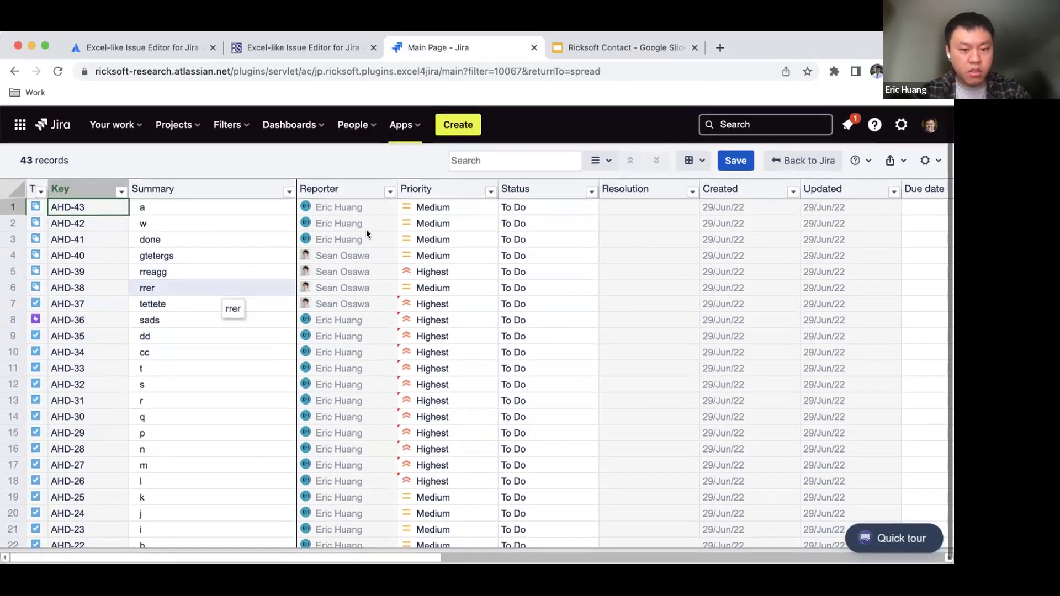
Switch the spreadsheet to Hierarchy View, discarding the unsaved changes, and select the Summary cells in rows 1 to 10.
scroll(380, 489, down, 6)
scroll(380, 489, up, 4)
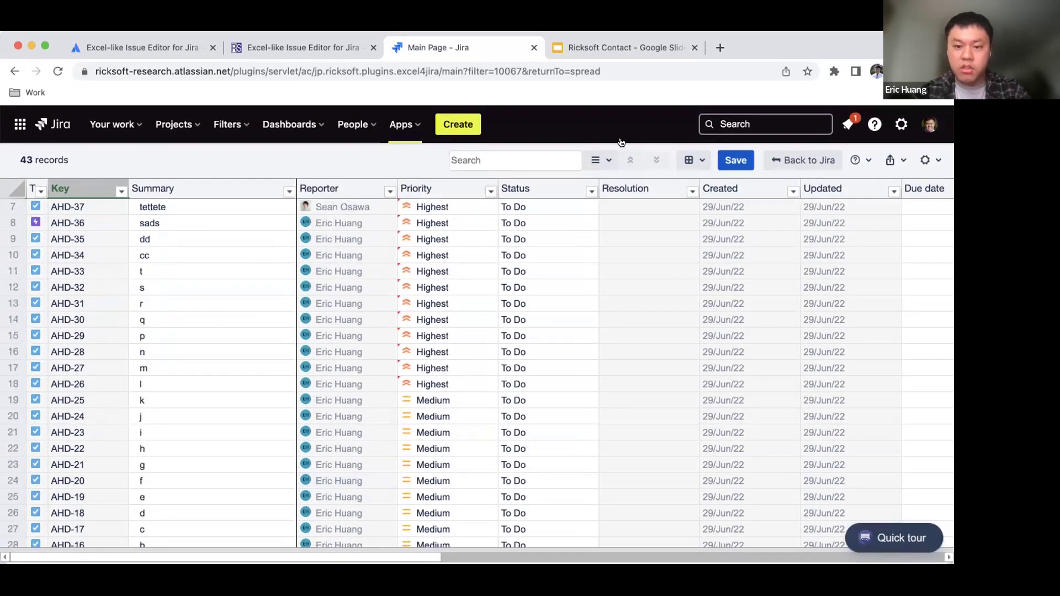
click(601, 160)
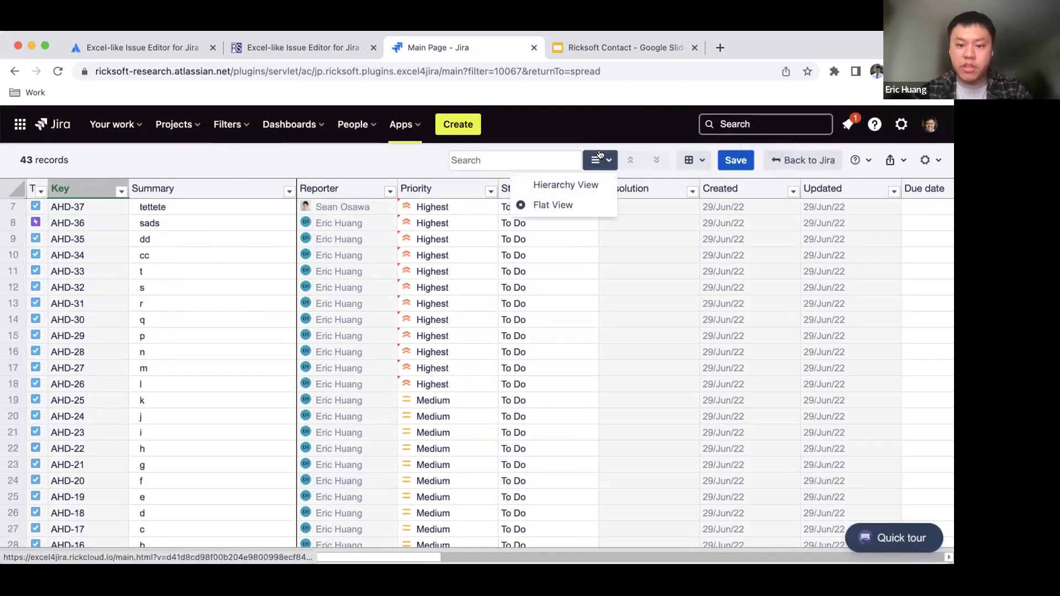
click(565, 184)
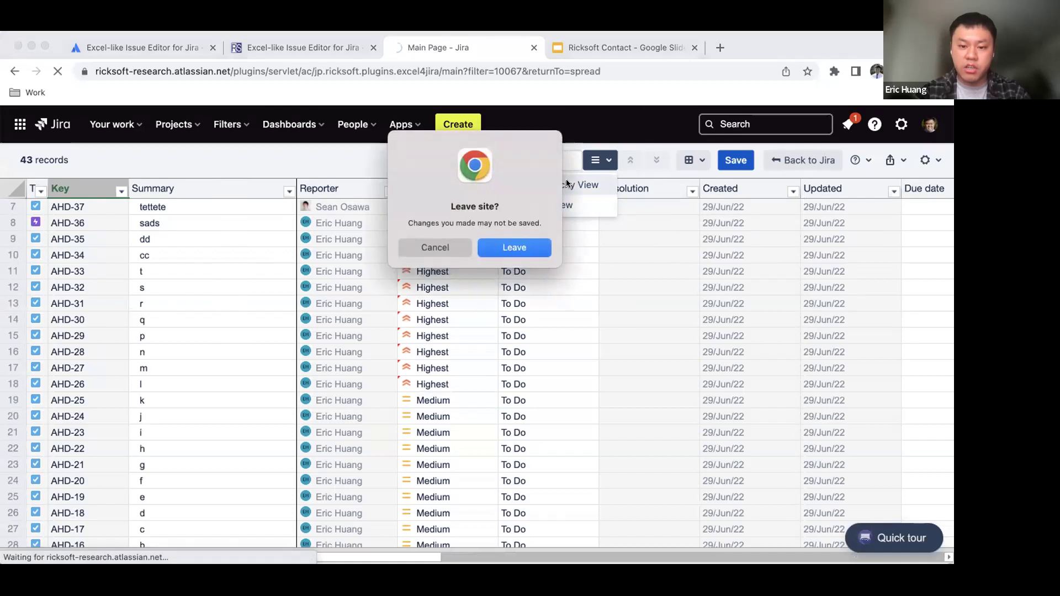
click(502, 252)
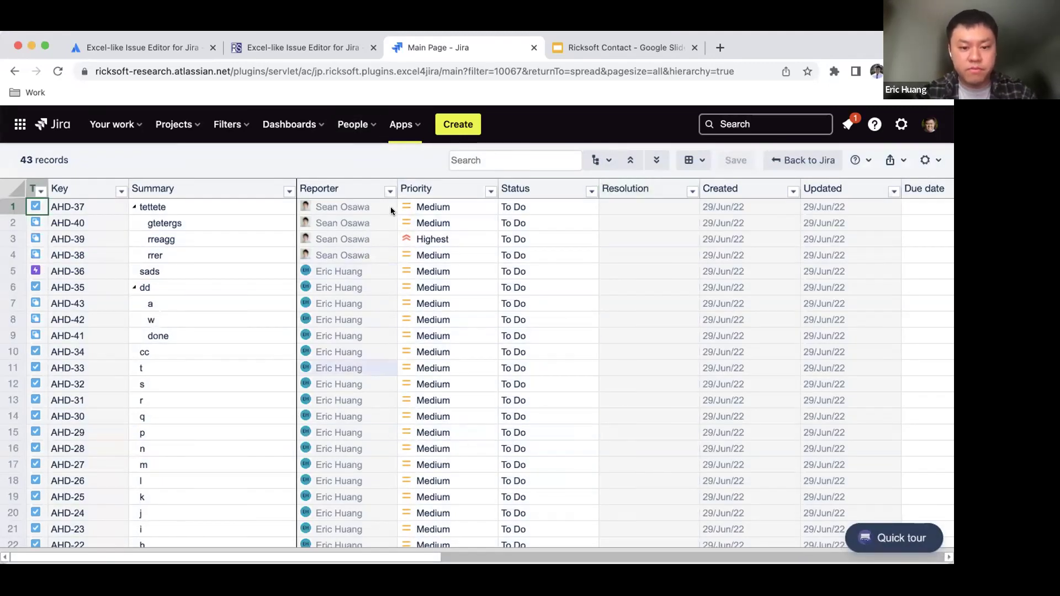
drag(207, 207, 220, 347)
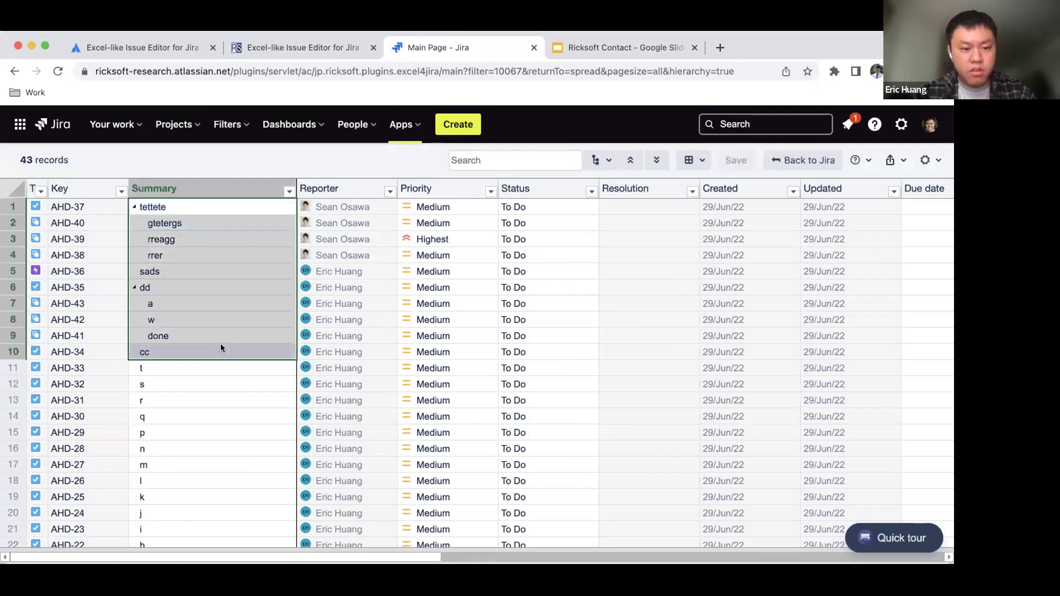
Filter the Summary column to show only the issue whose summary is 2.
click(510, 271)
click(289, 191)
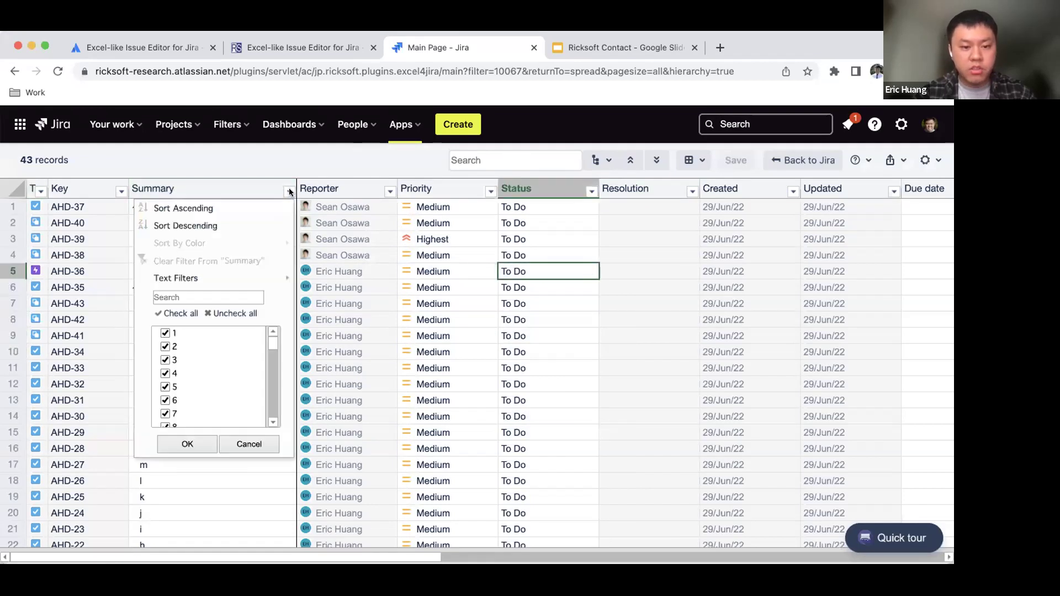
scroll(230, 385, down, 3)
scroll(230, 384, up, 3)
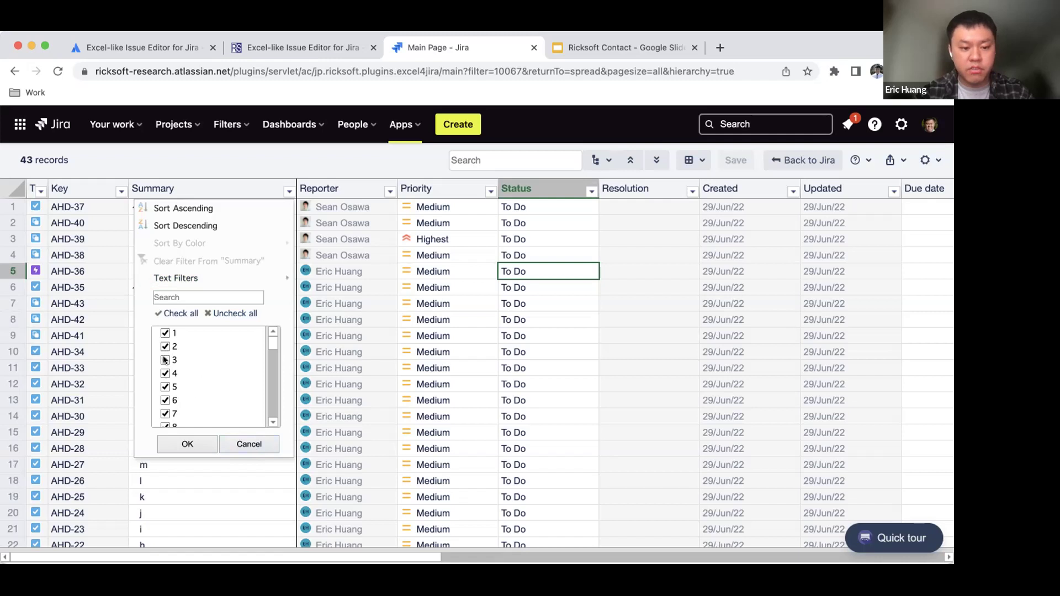
click(232, 313)
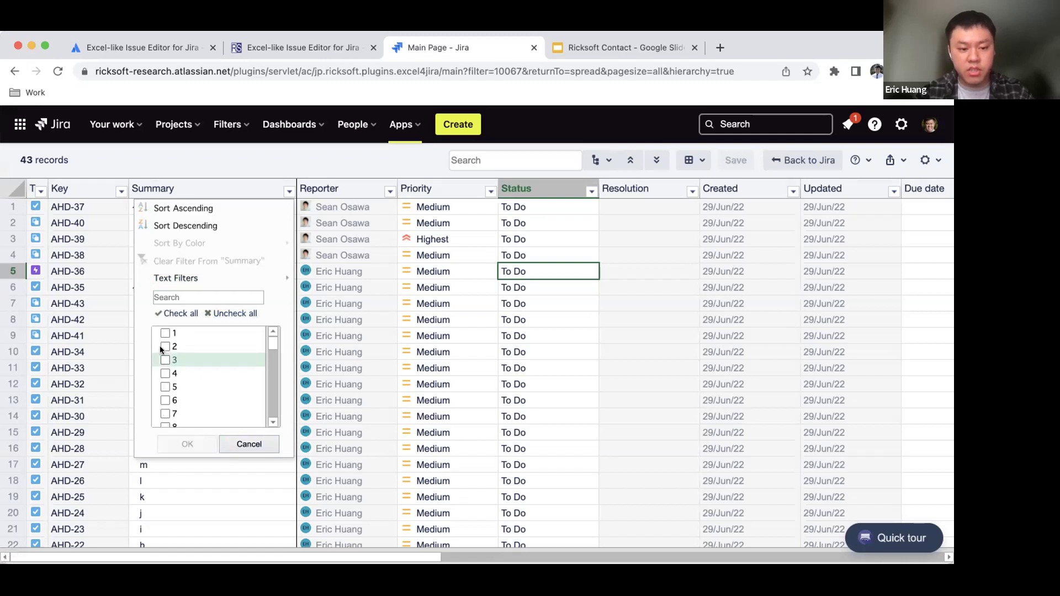
click(164, 346)
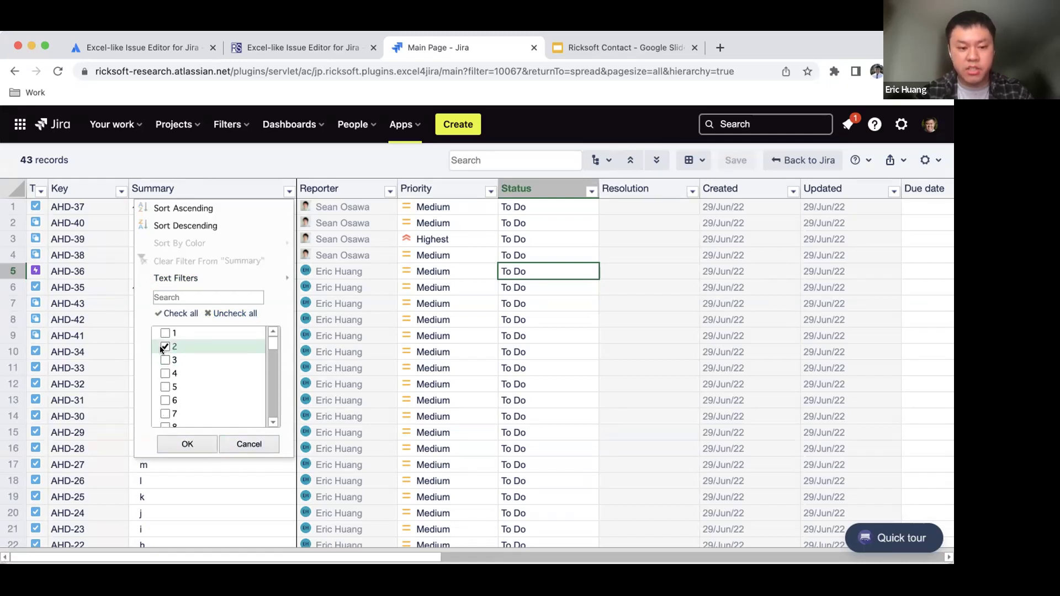
click(187, 445)
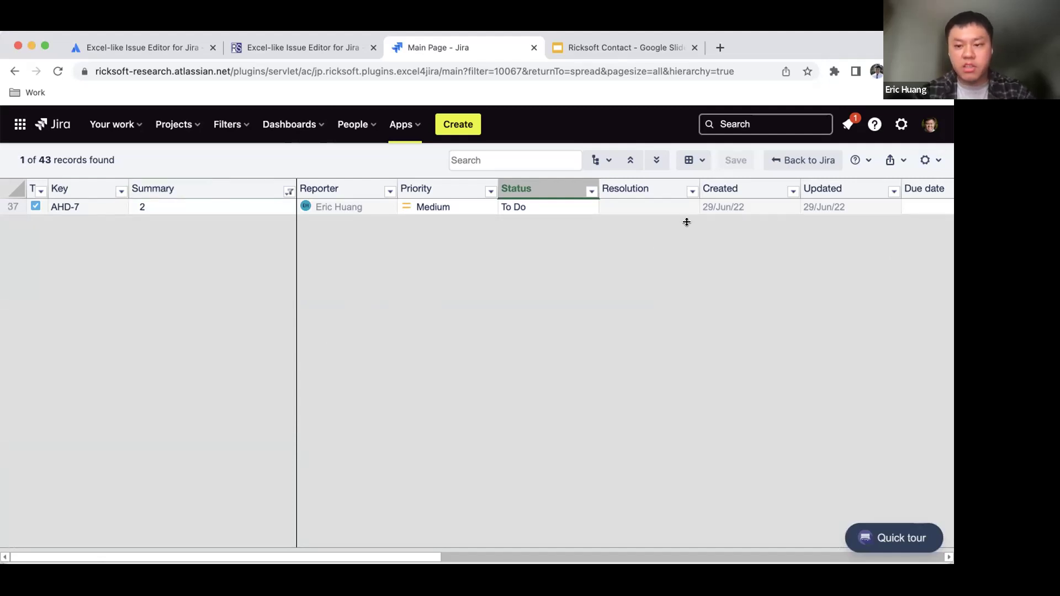
View the Quick tour overview, and switch to the Ricksoft Contact presentation in Google Slides.
click(907, 547)
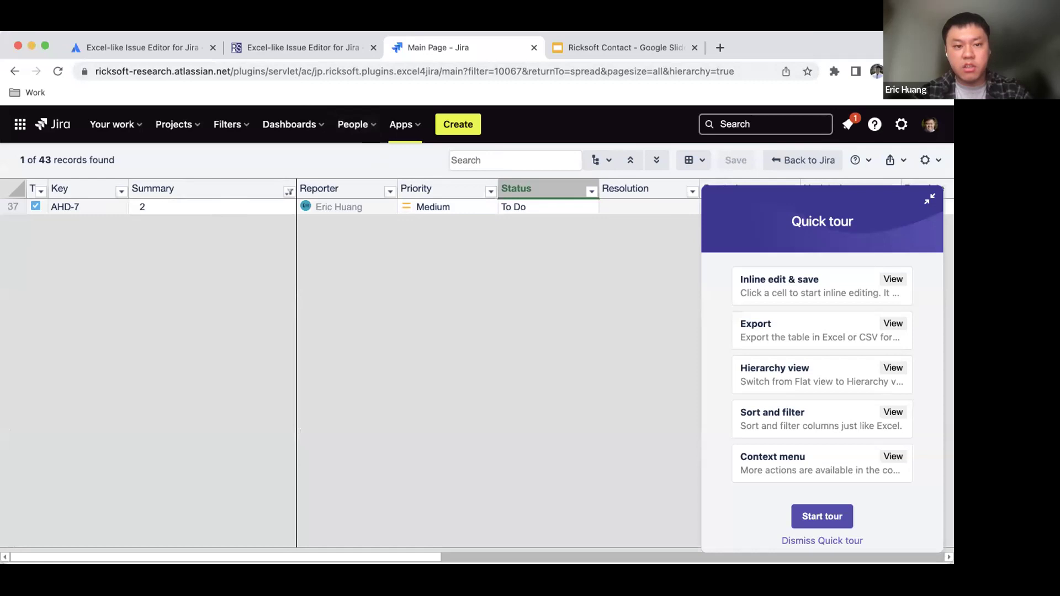
click(651, 46)
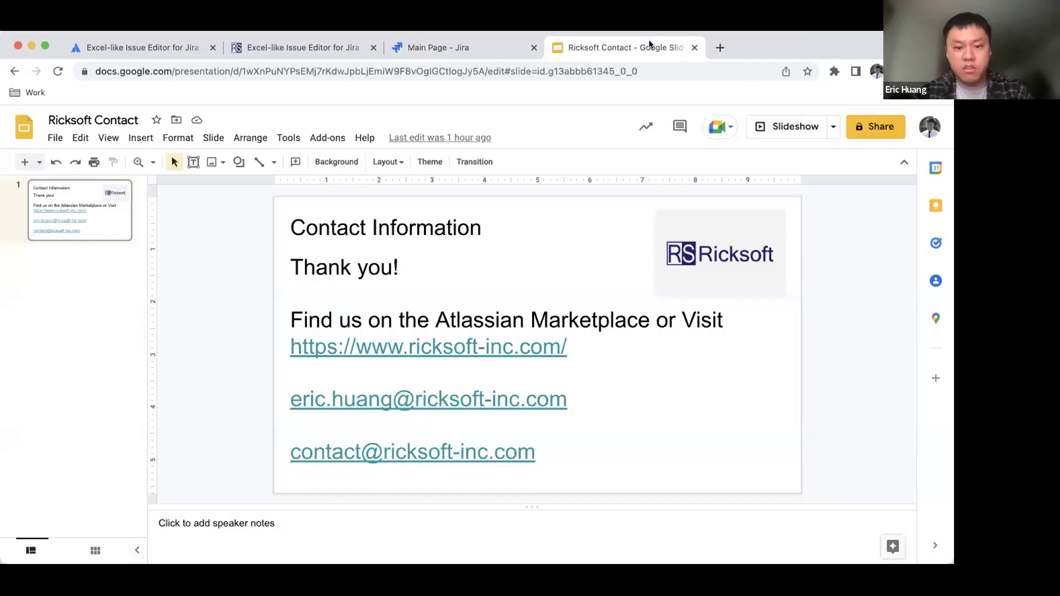
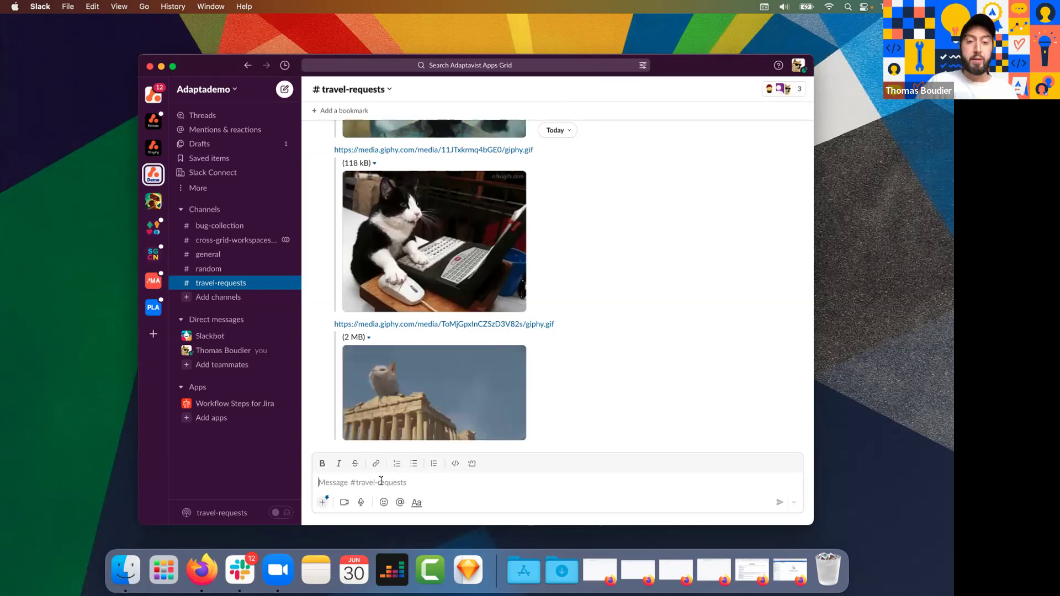
In Slack's travel-requests channel, start the Travel request workflow and set the team to Marketing, PR, Comms.
click(321, 503)
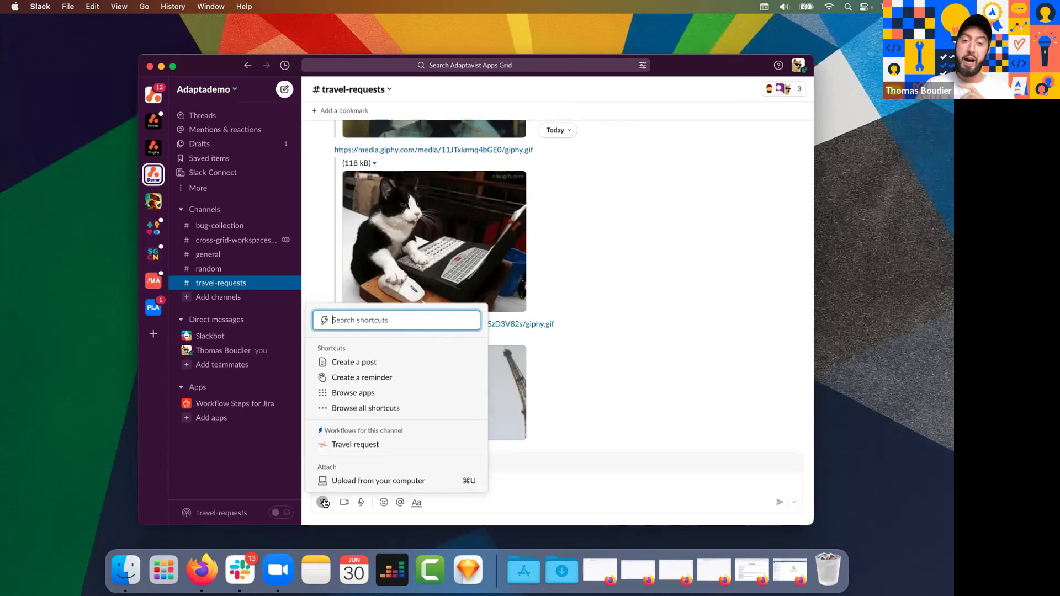
click(387, 445)
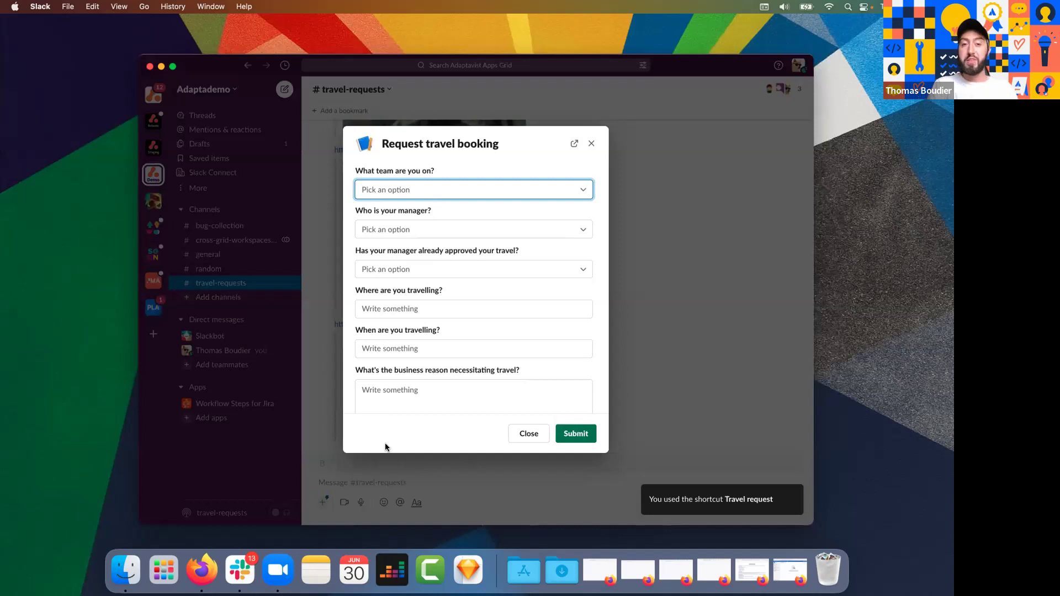
click(404, 191)
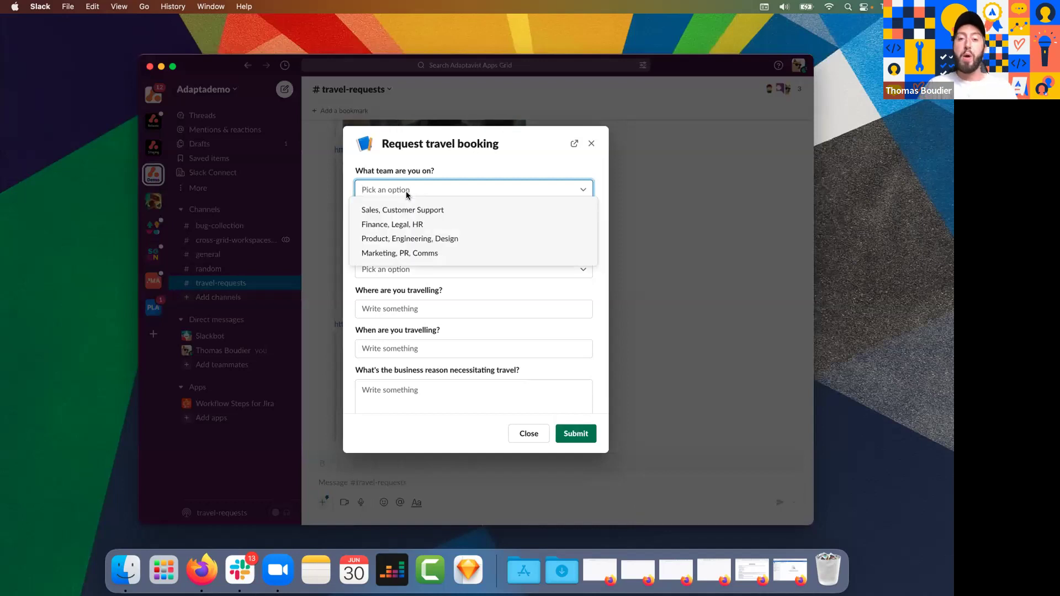
click(409, 253)
key(Tab)
Choose the manager in the travel booking form and set the manager's prior approval to Yes.
click(418, 234)
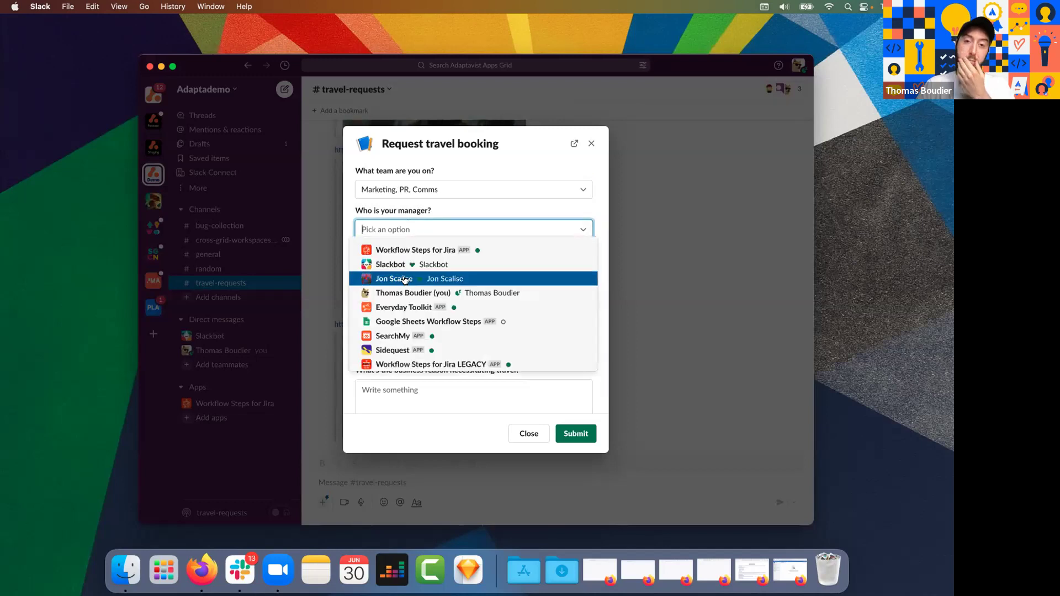
key(Return)
click(396, 269)
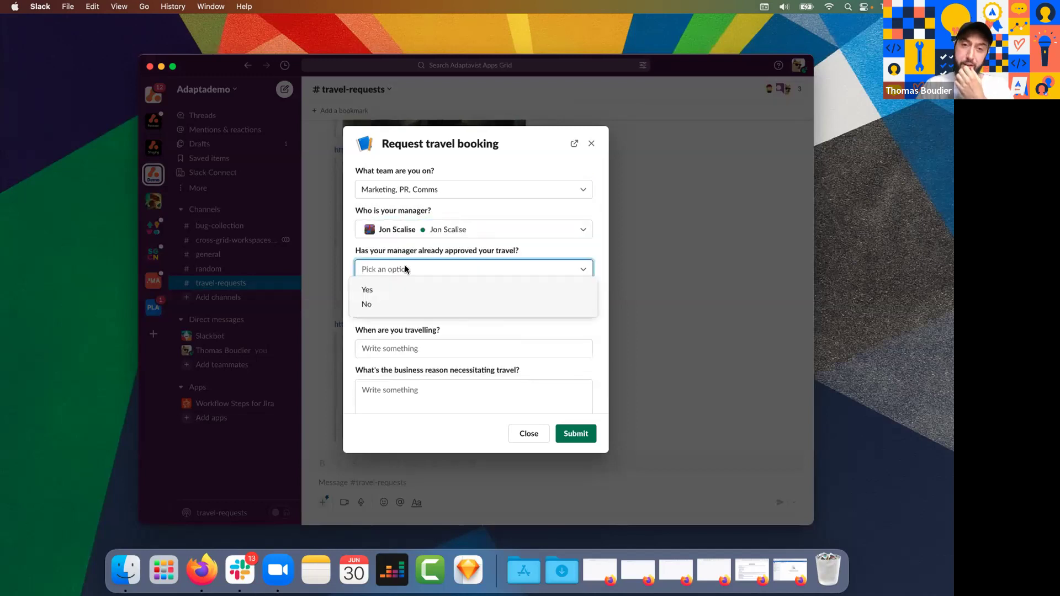
click(380, 290)
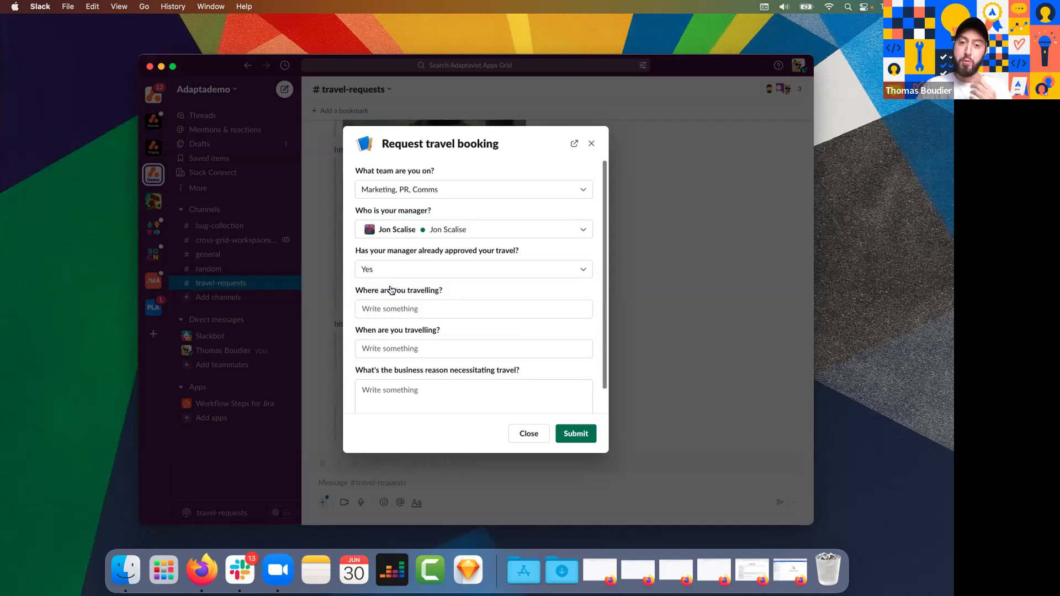
Enter NYC as the destination, Tomorrow as the travel date and Meeting as the business reason, and submit the travel request.
click(375, 308)
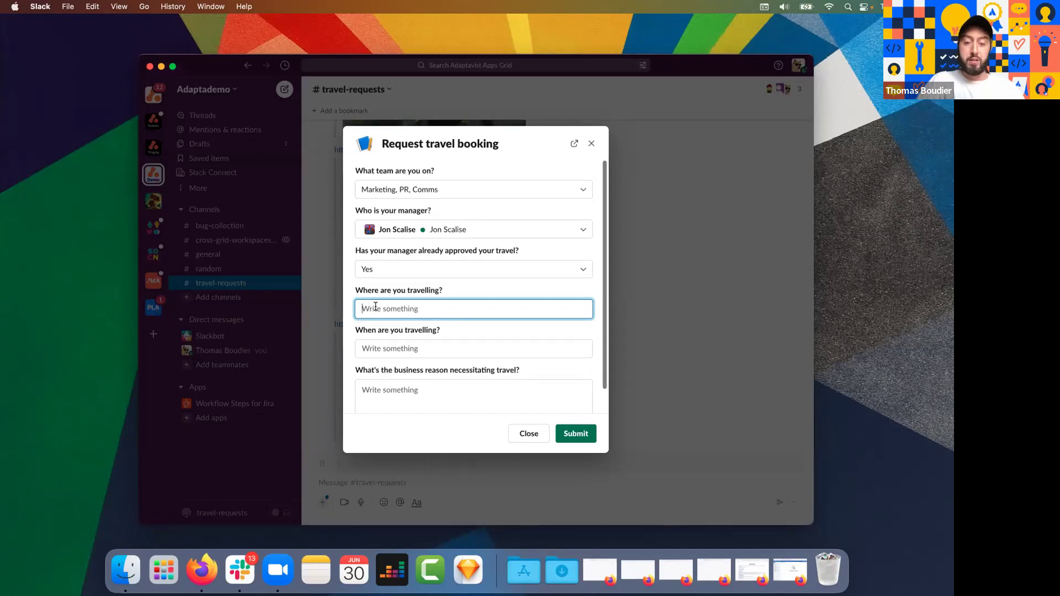
text(NYC)
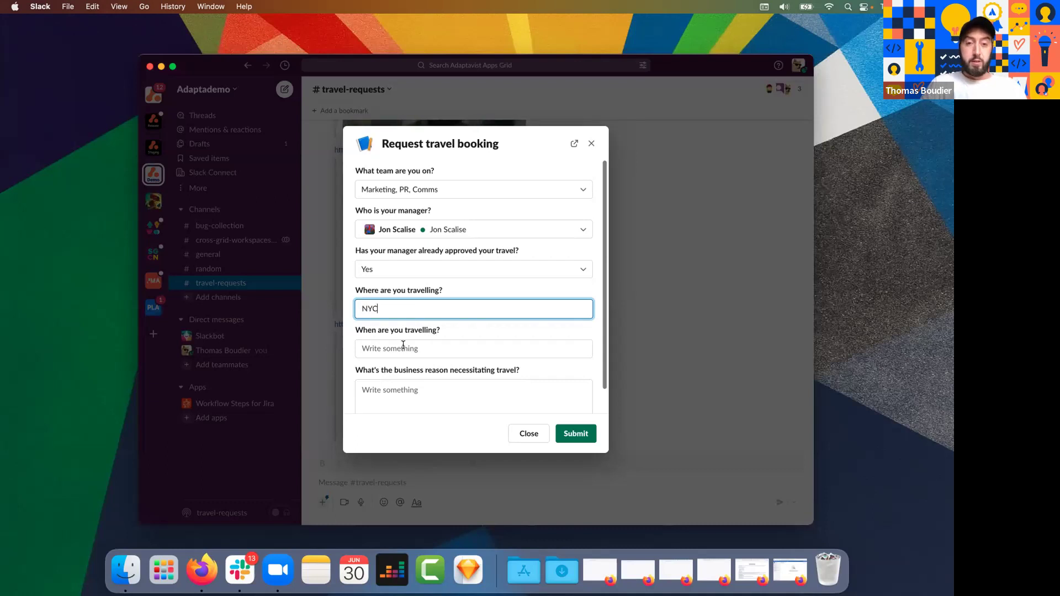
click(403, 345)
text(Tomorrow)
scroll(422, 390, down, 2)
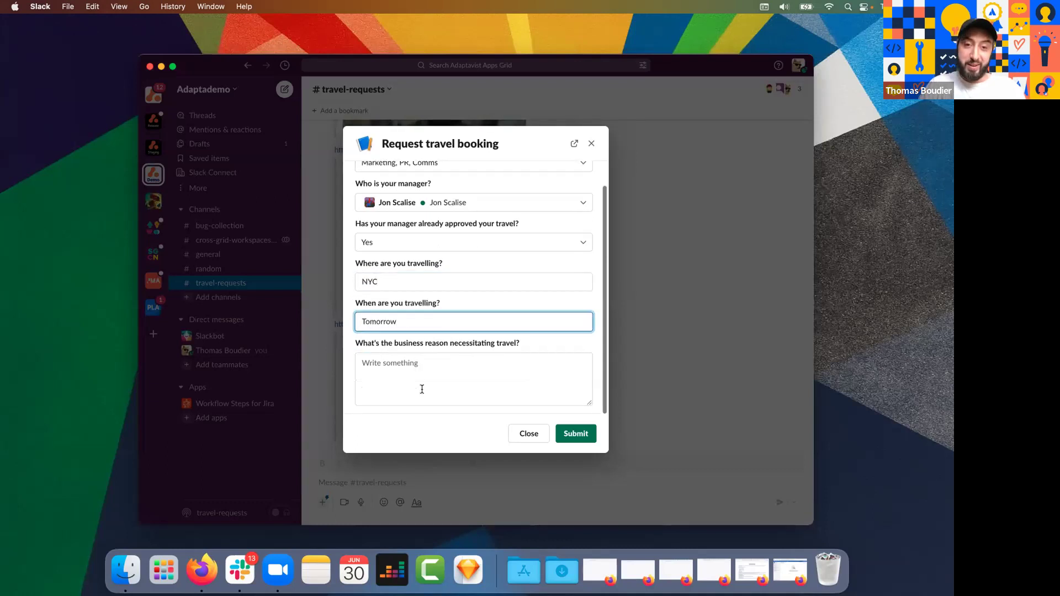
key(Tab)
text(Me)
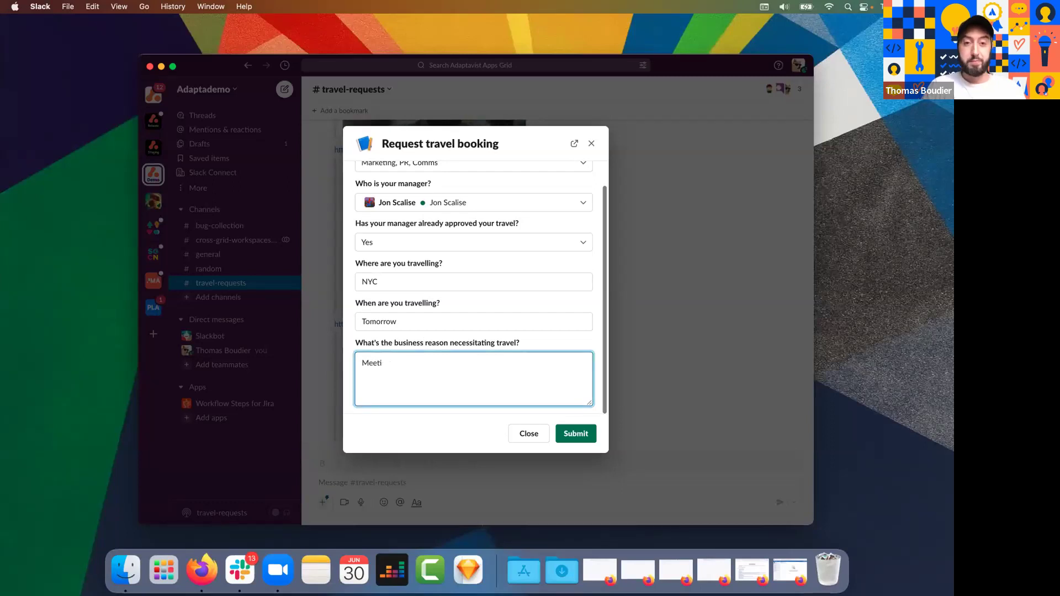
click(575, 434)
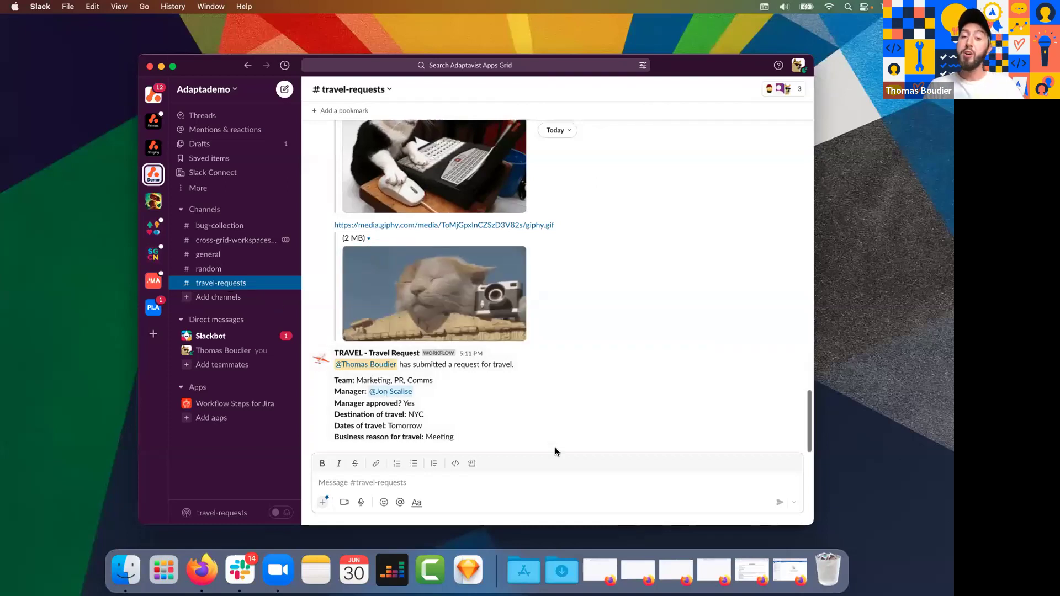
click(318, 502)
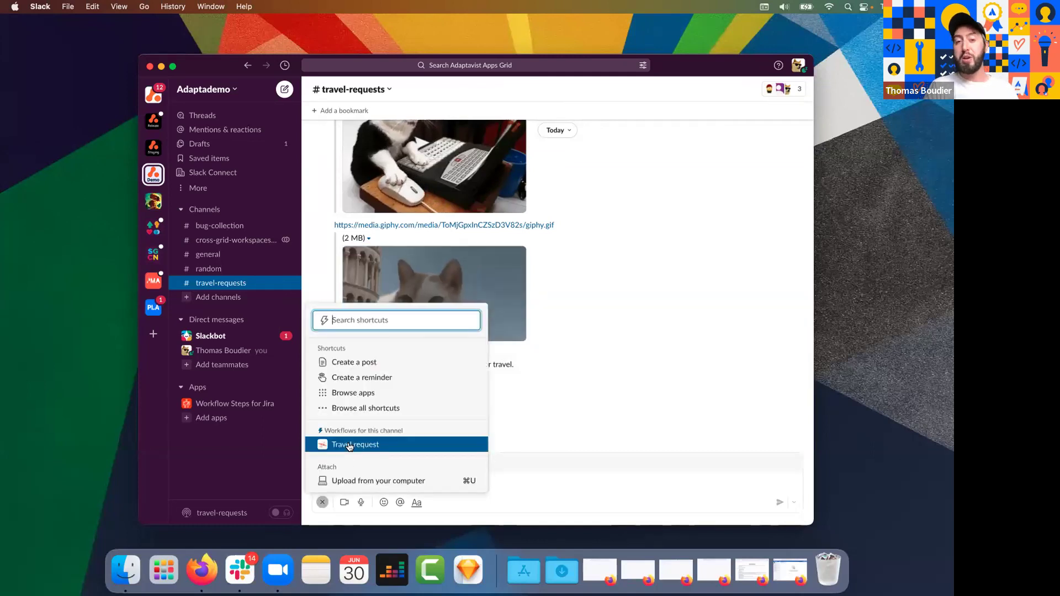
click(529, 390)
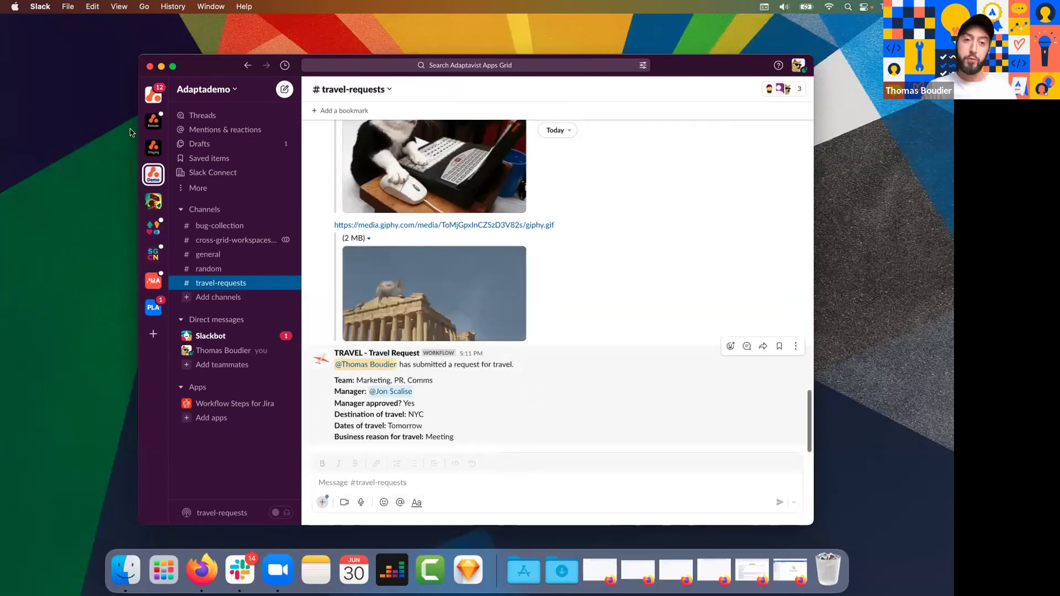
Create a new workflow in Workflow Builder named "Welcome message - travel channel".
click(221, 89)
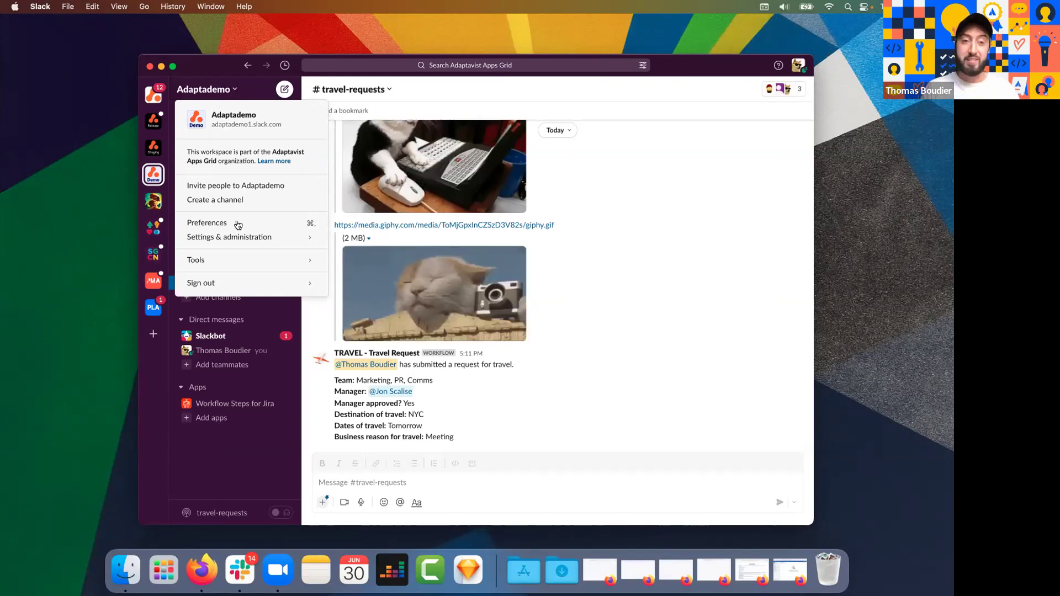
mouse_move(270, 264)
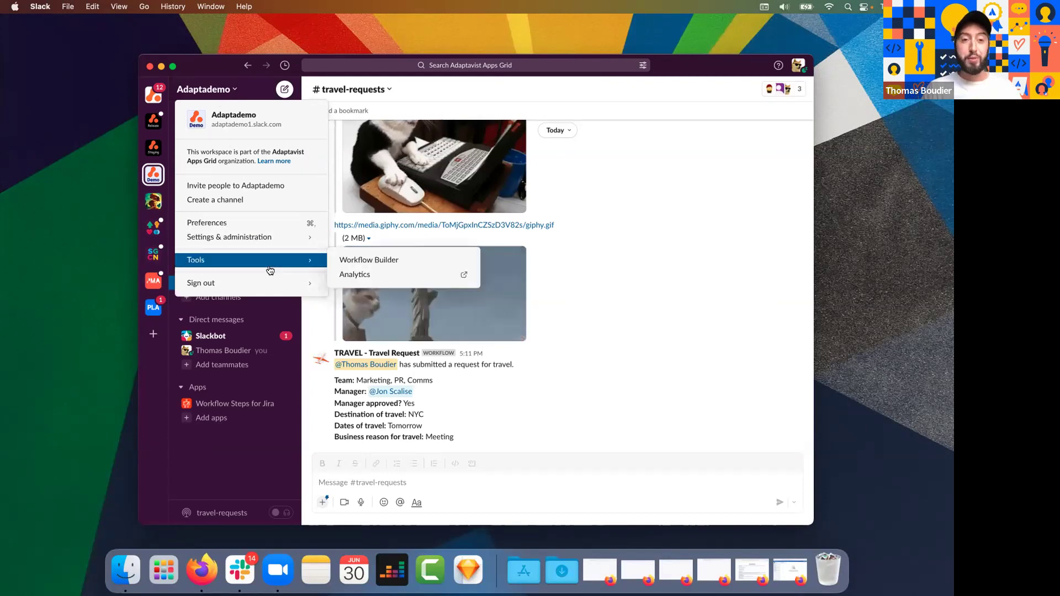
click(433, 260)
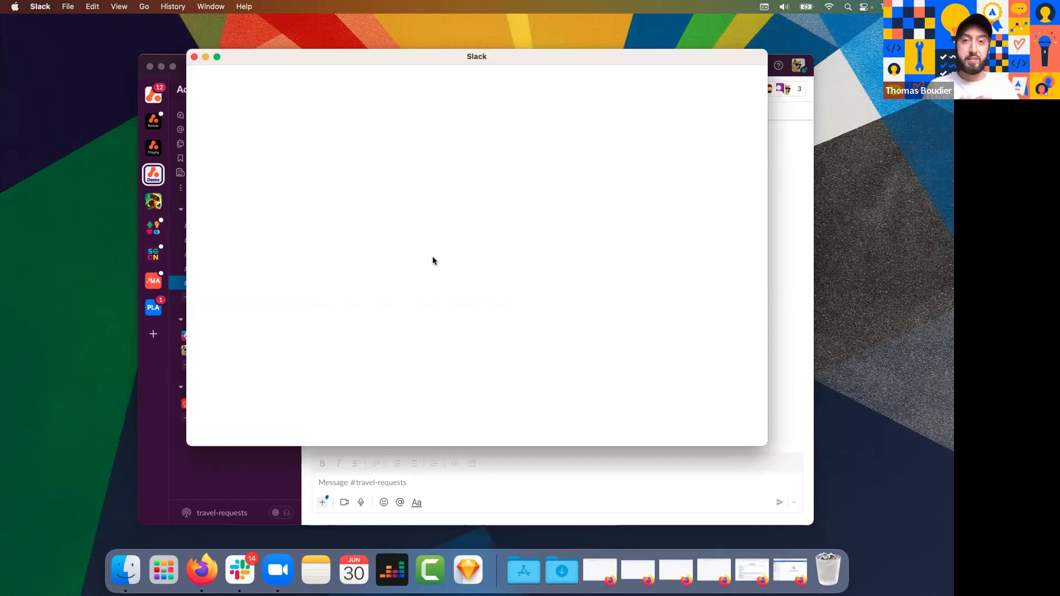
click(710, 91)
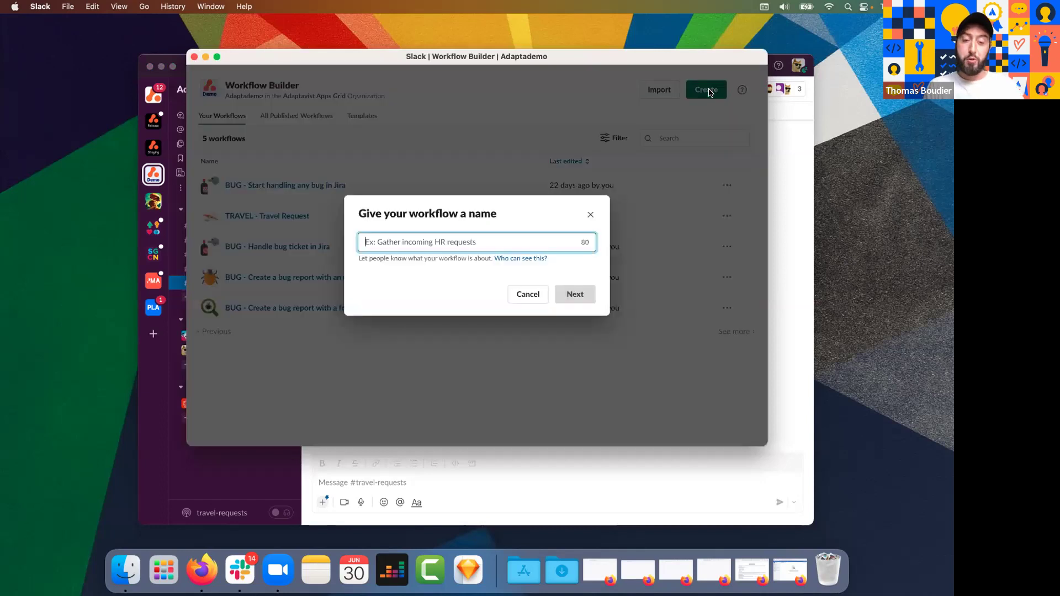
text(Welcome message - travel)
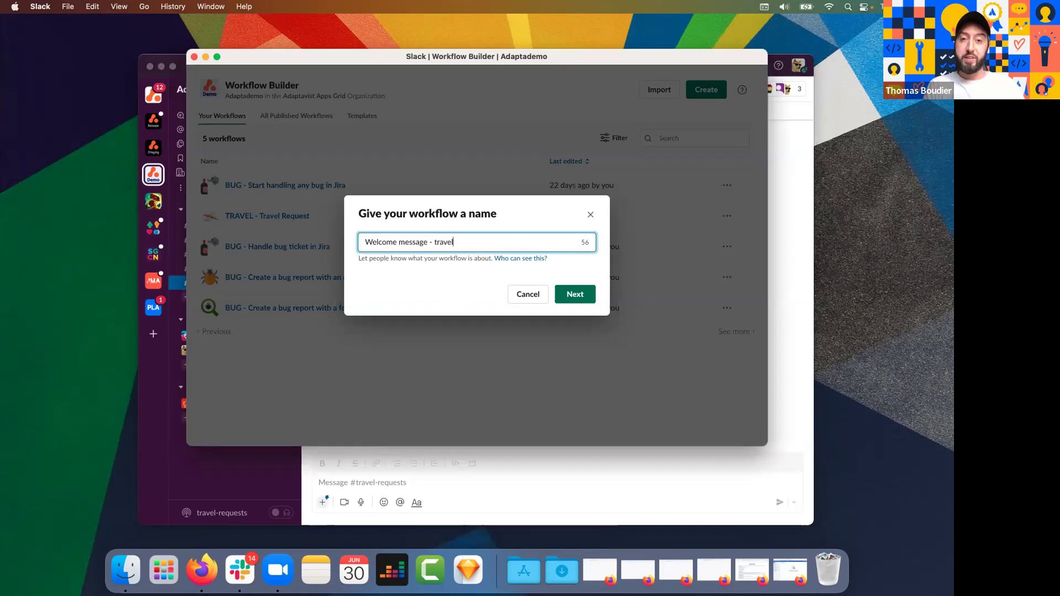
text( channel)
key(Return)
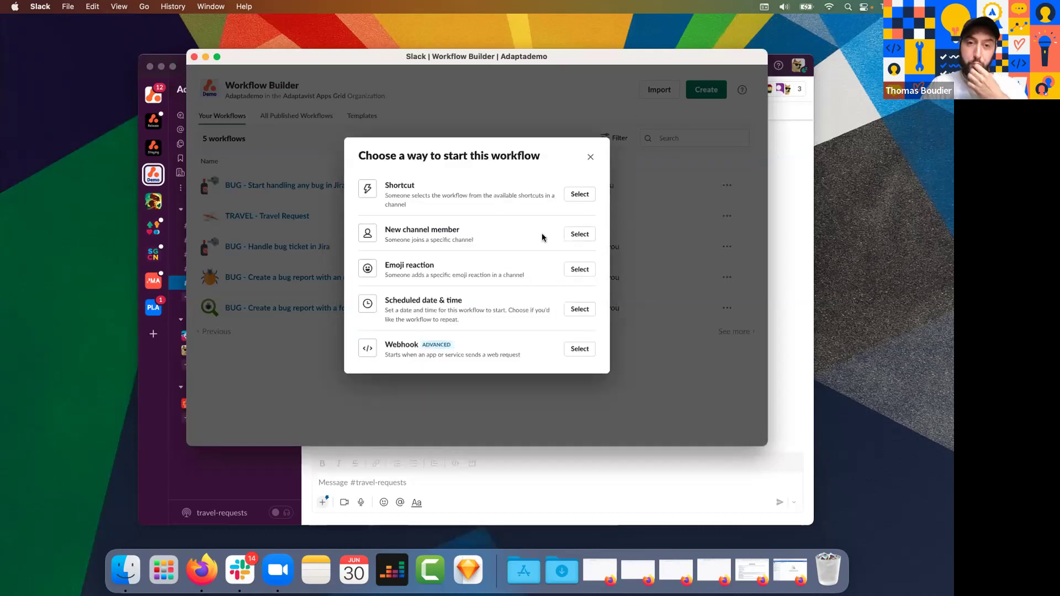
Set the workflow to start when a new member joins the travel-requests channel.
click(580, 233)
click(400, 269)
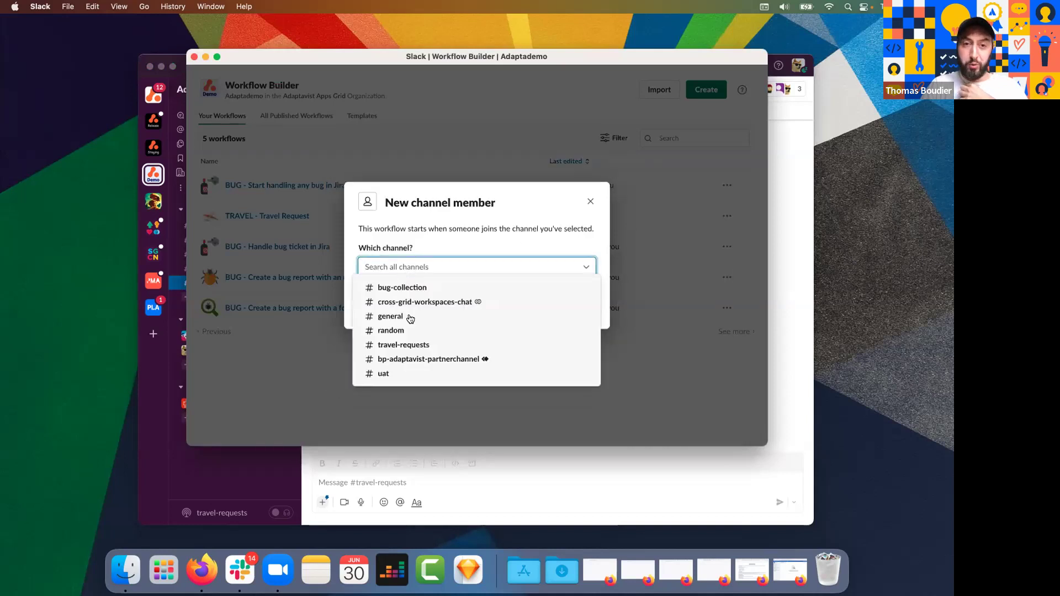
click(414, 344)
click(569, 309)
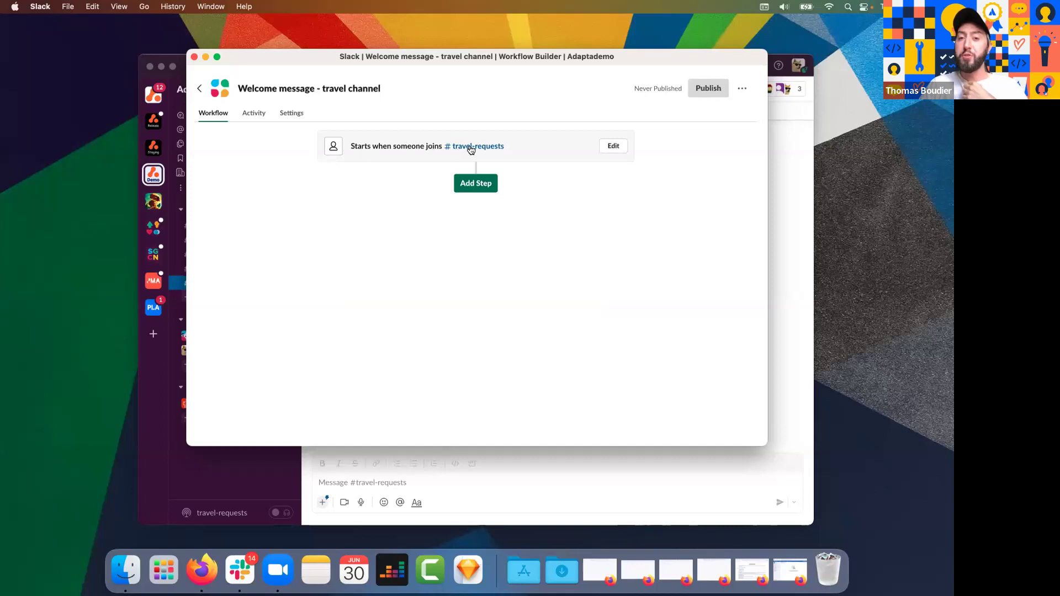
Add a Send a message step to the workflow, addressed to the channel that was joined.
click(488, 184)
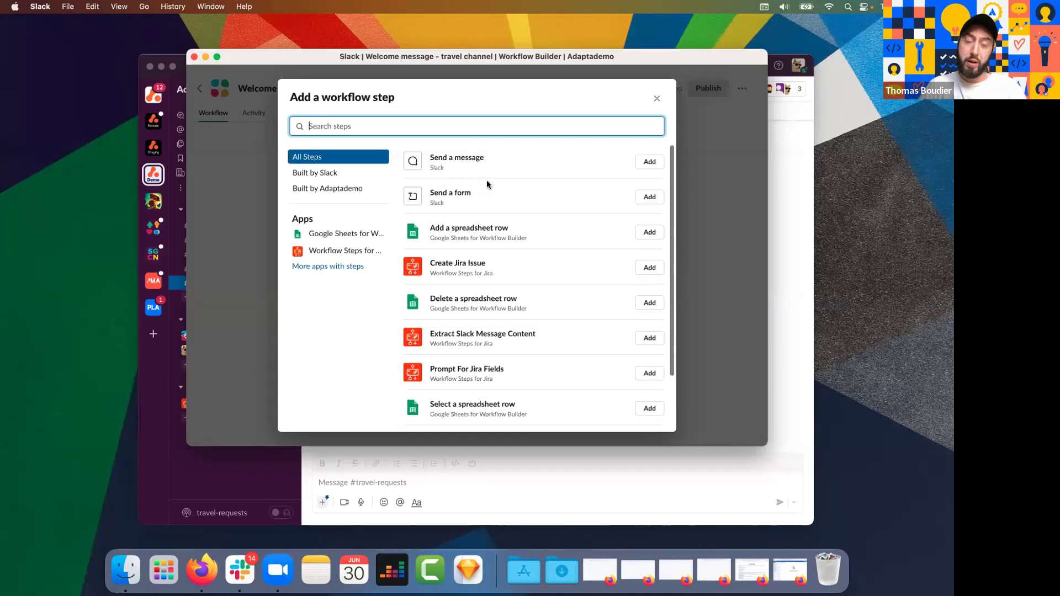
click(648, 161)
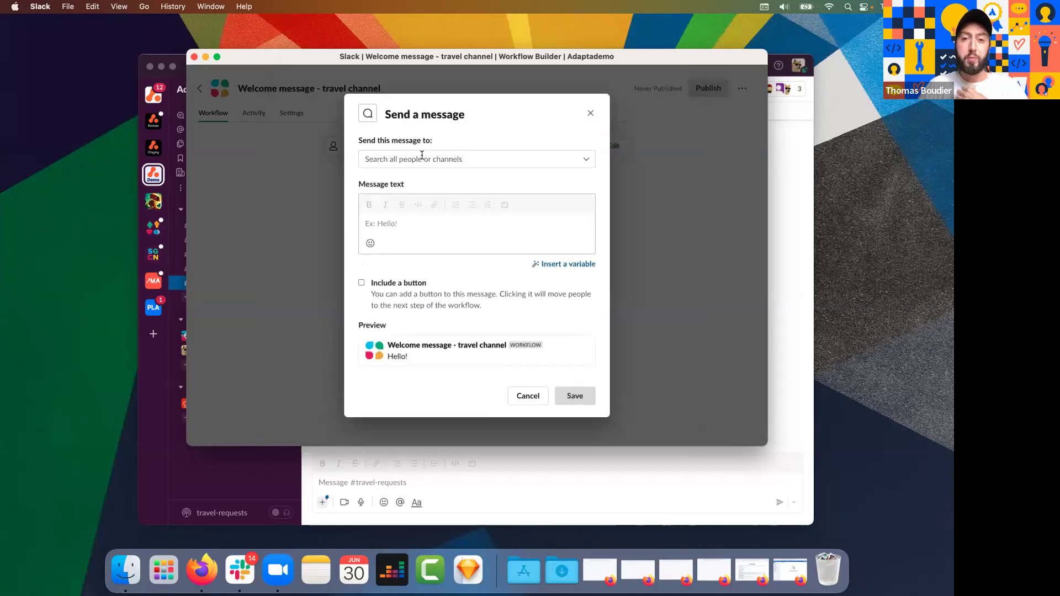
click(422, 158)
click(426, 195)
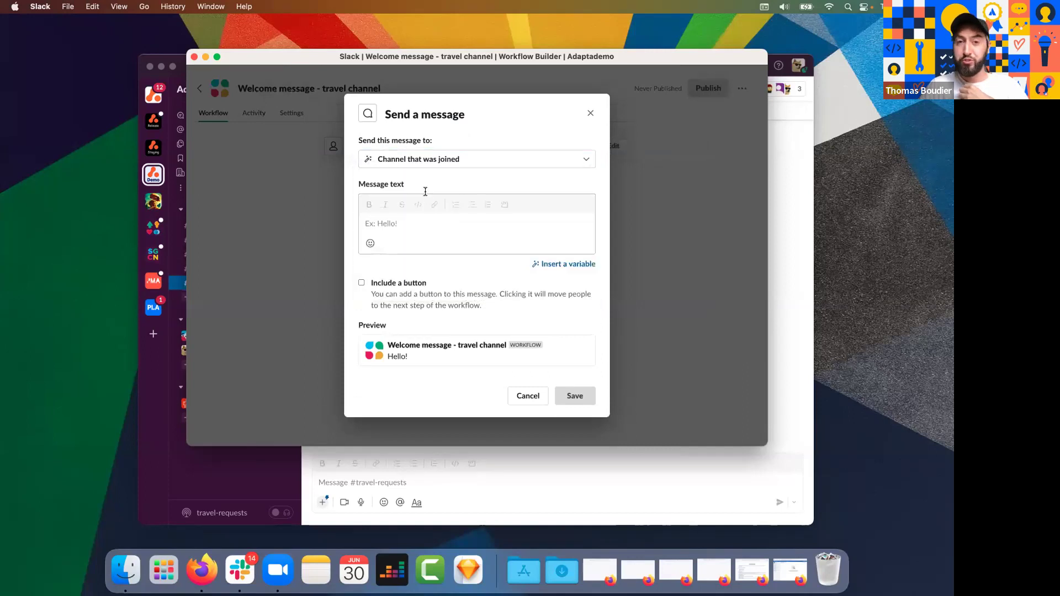
Copy the whole welcome text from the saved draft into the message text of the workflow's Send a message step.
click(153, 378)
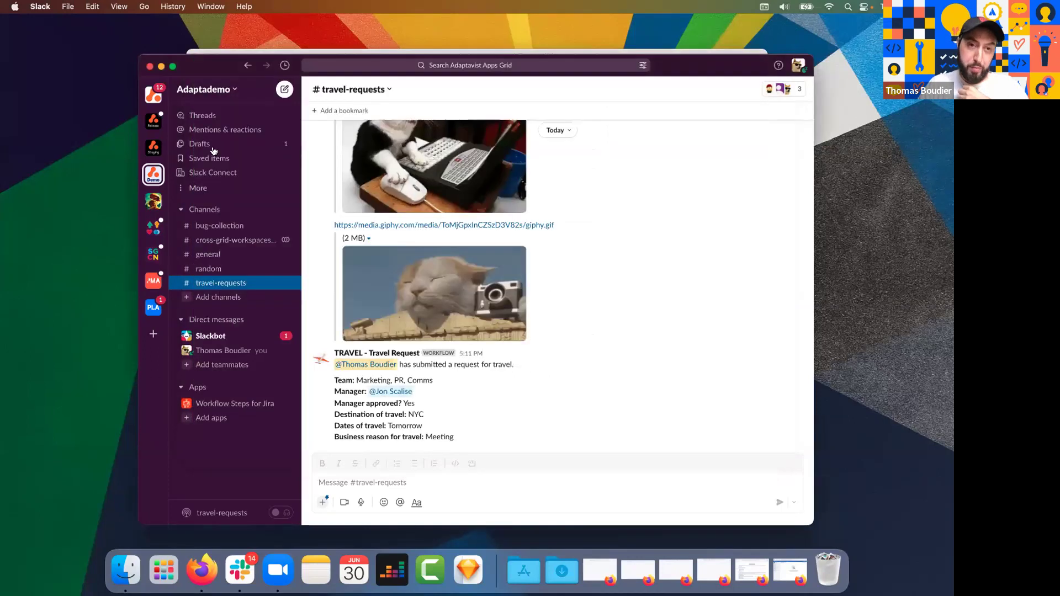
click(211, 147)
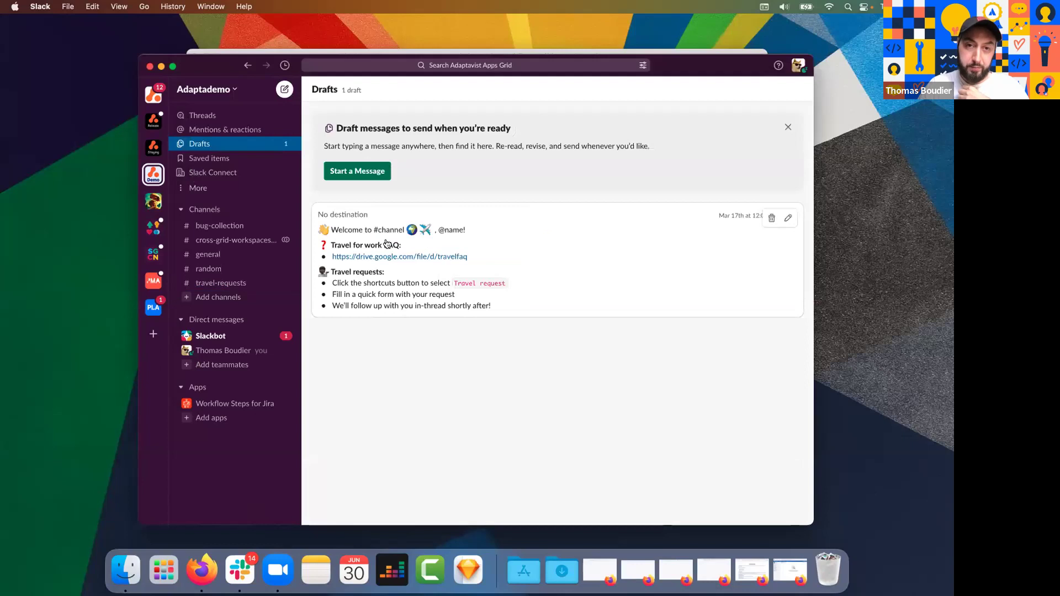
click(342, 232)
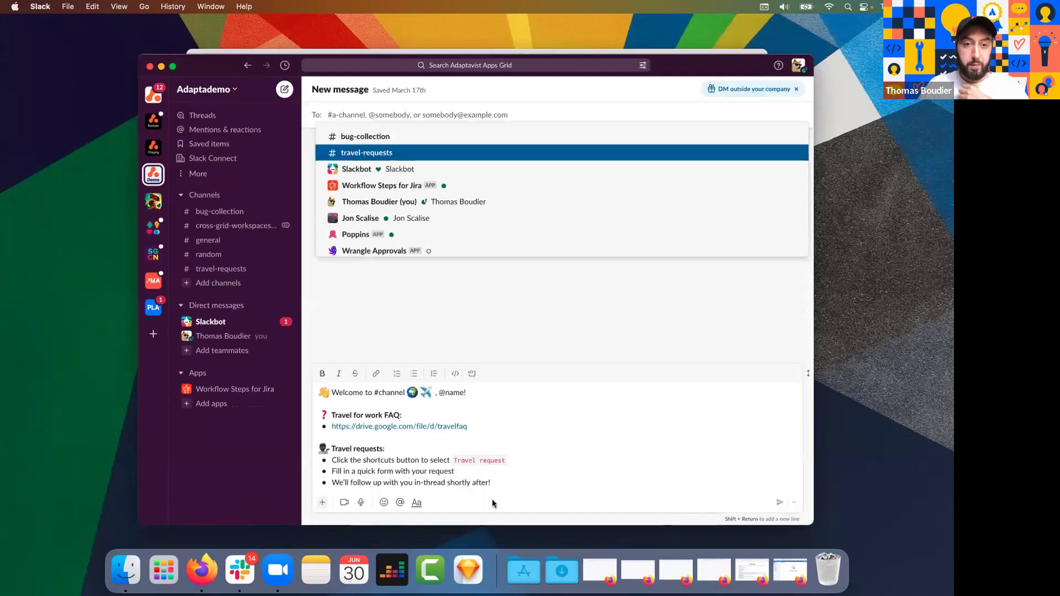
click(431, 415)
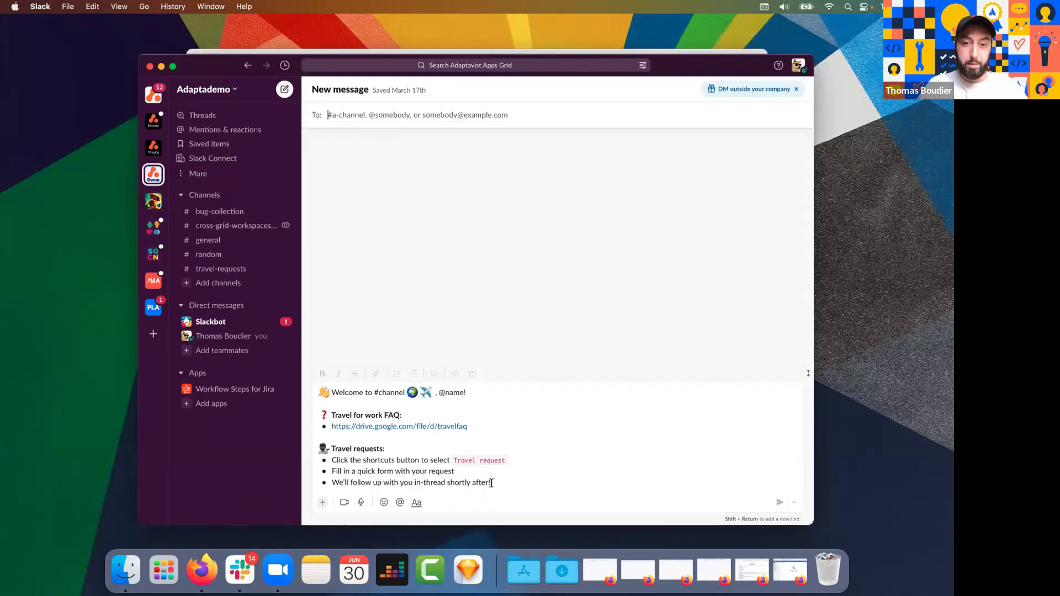
drag(492, 483, 314, 387)
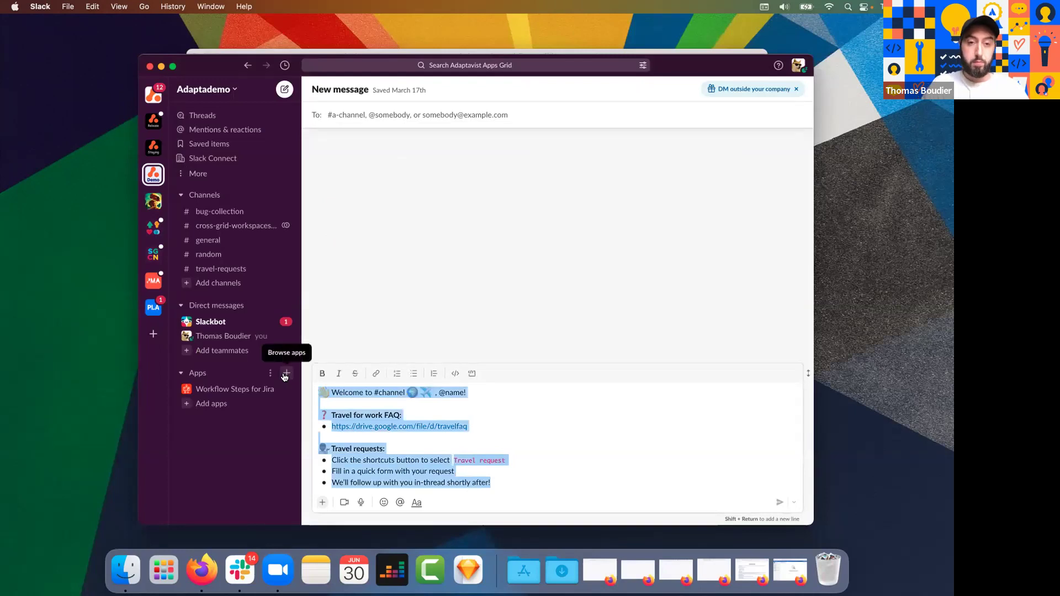
key(ctrl+Up)
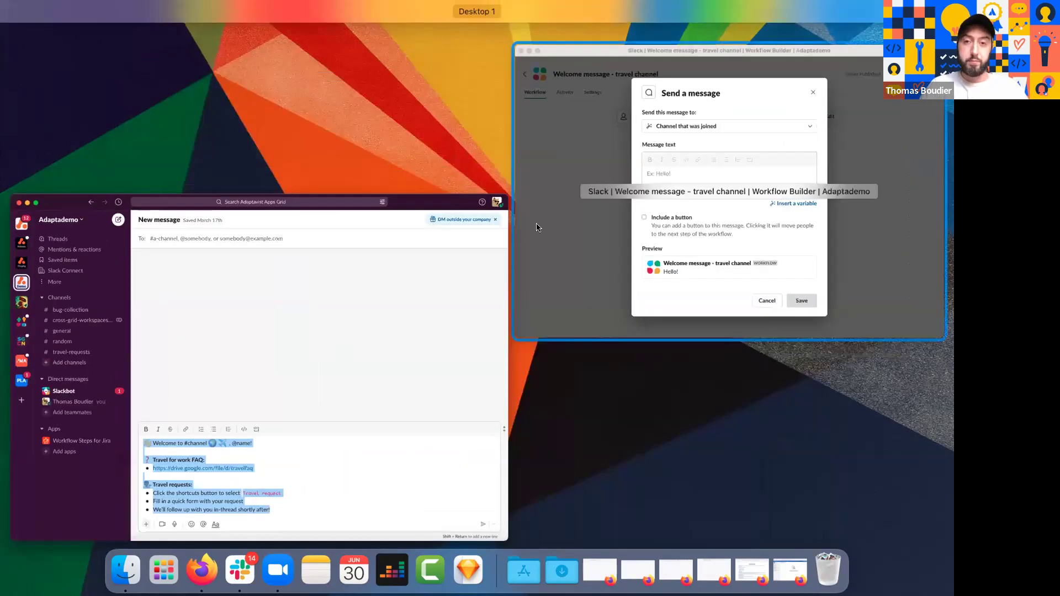
click(538, 227)
click(404, 225)
text(Welcome to #channel , @name!  Travel for work FAQ: https://drive.google.com/file/d/travelfaq  Travel requests: Click the shortcuts button to select Travel request Fill in a quick form with your request We'll follow up with you in-thread shortly after!)
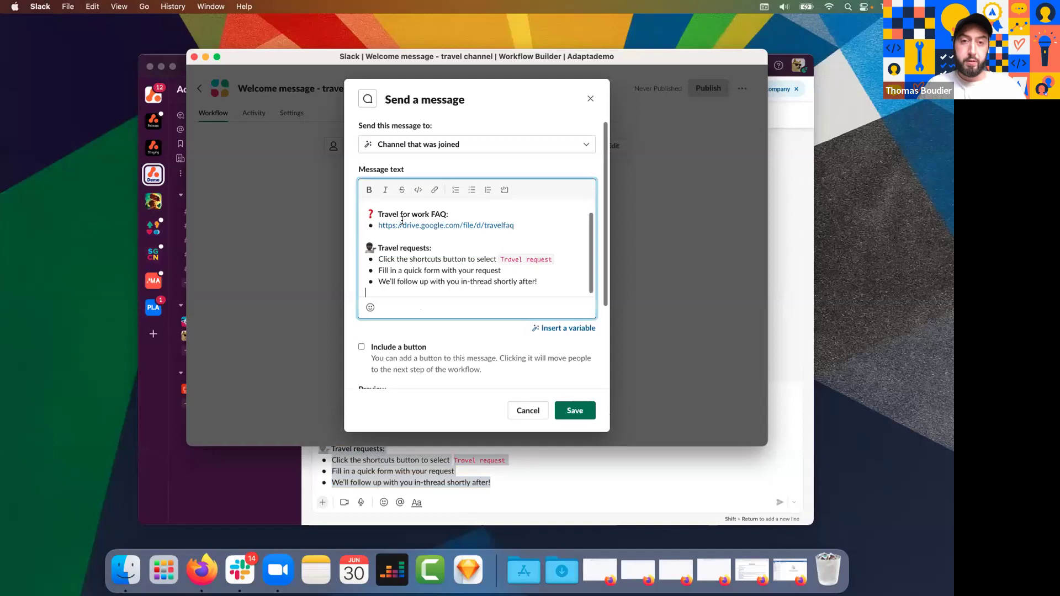
Replace the #channel placeholder in the welcome line with the Channel that was joined variable.
scroll(428, 218, up, 2)
double_click(435, 209)
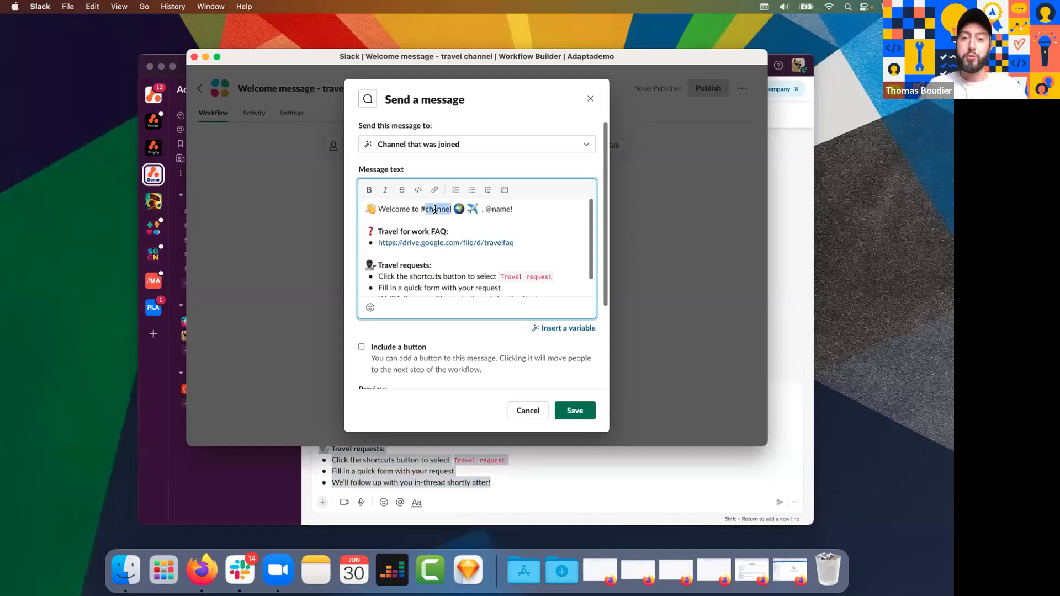
key(BackSpace)
key(BackSpace)
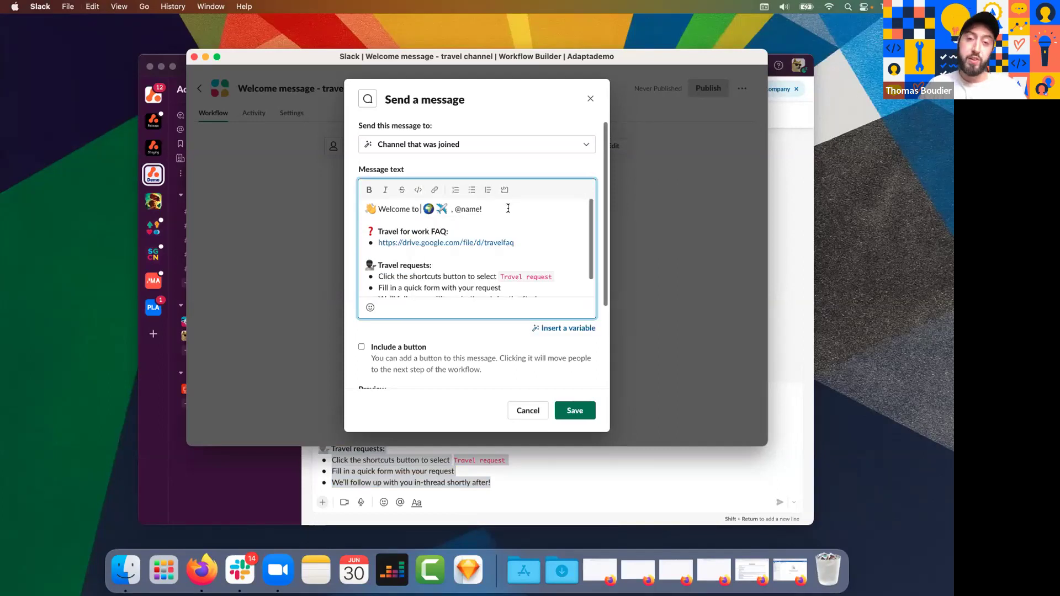
click(573, 329)
click(518, 385)
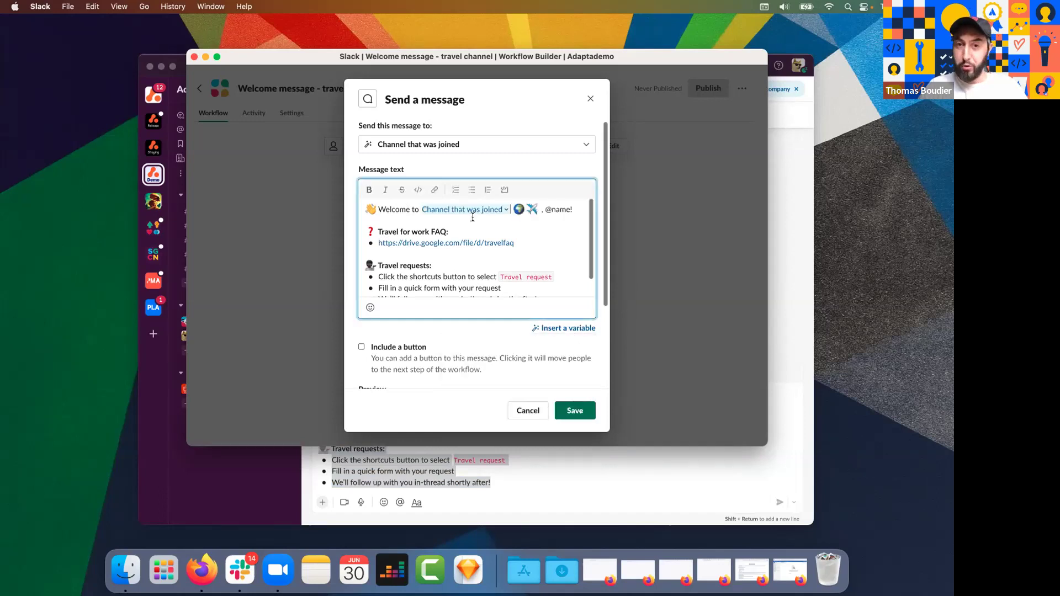
double_click(562, 210)
key(BackSpace)
key(BackSpace)
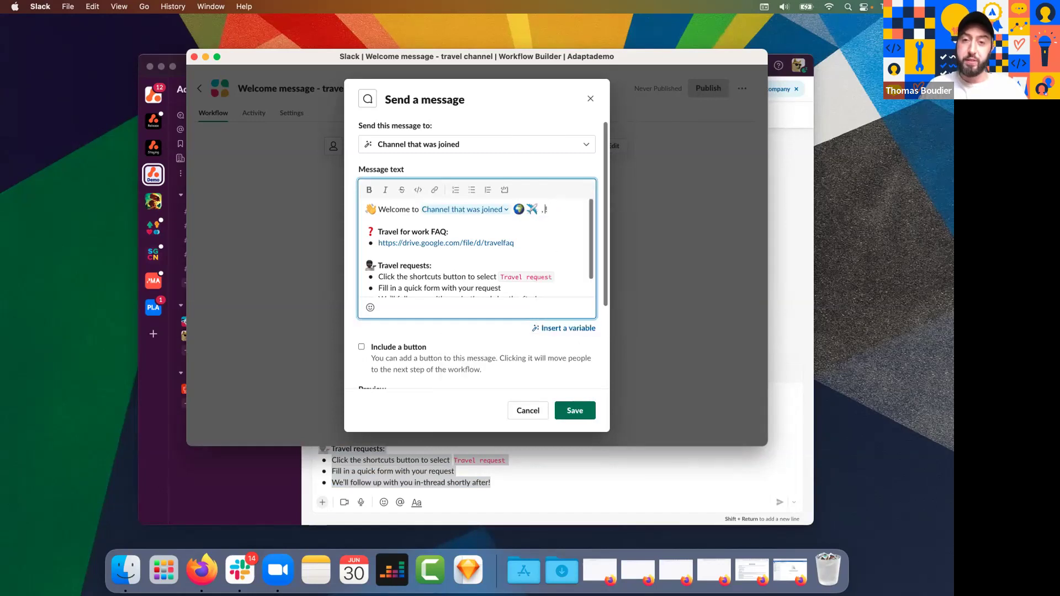
click(558, 331)
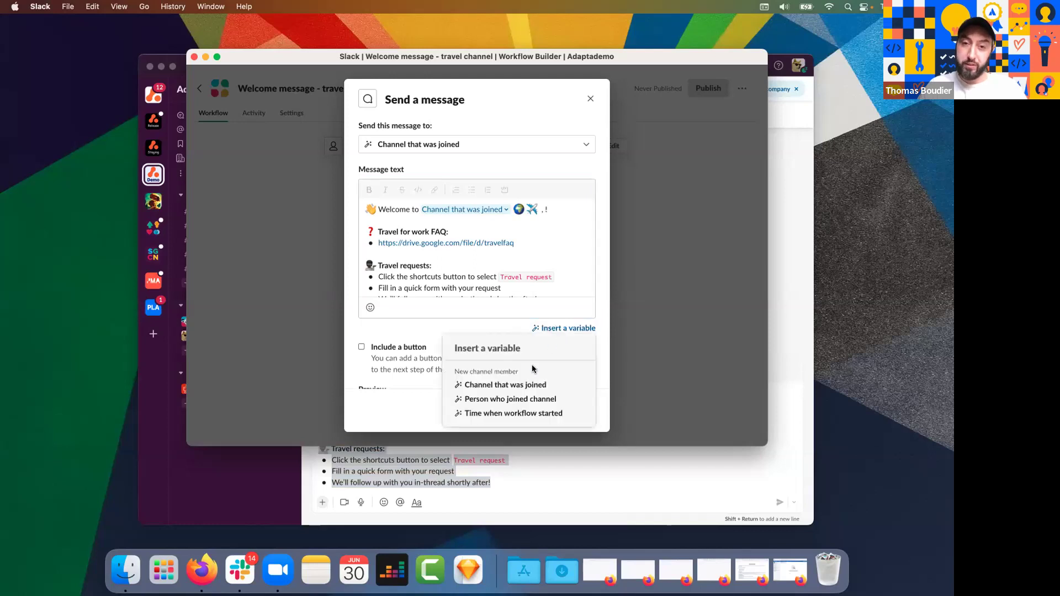
click(517, 400)
Save the message step without its empty last line and publish the welcome workflow.
scroll(453, 268, down, 3)
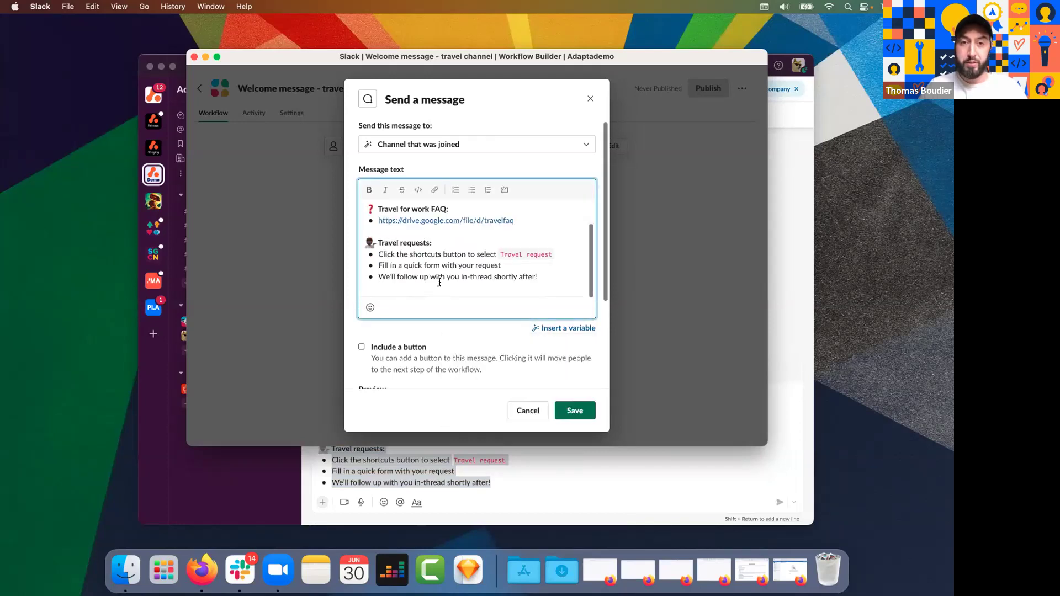
key(BackSpace)
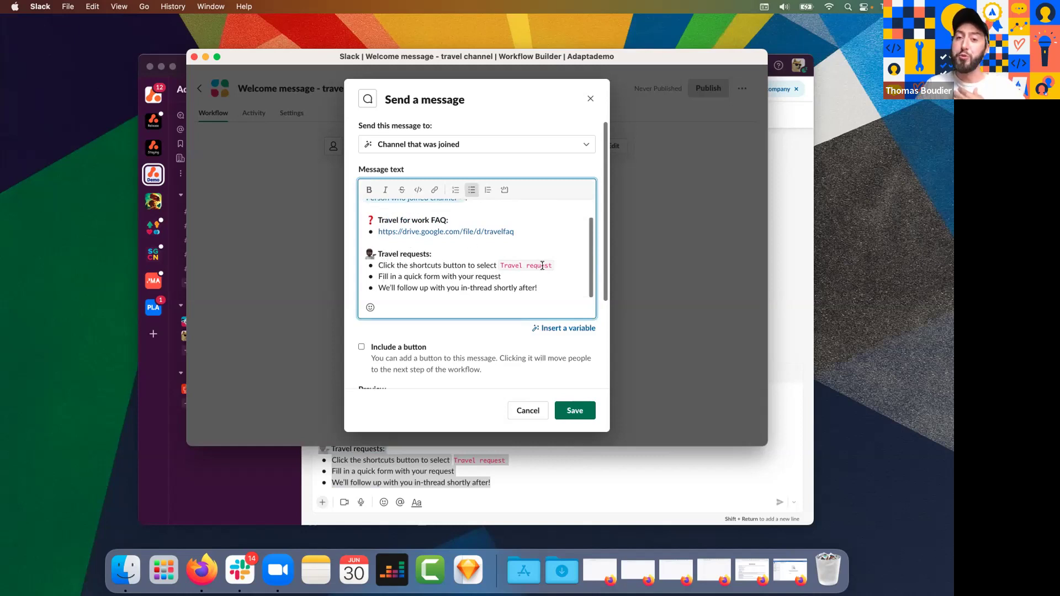
click(578, 407)
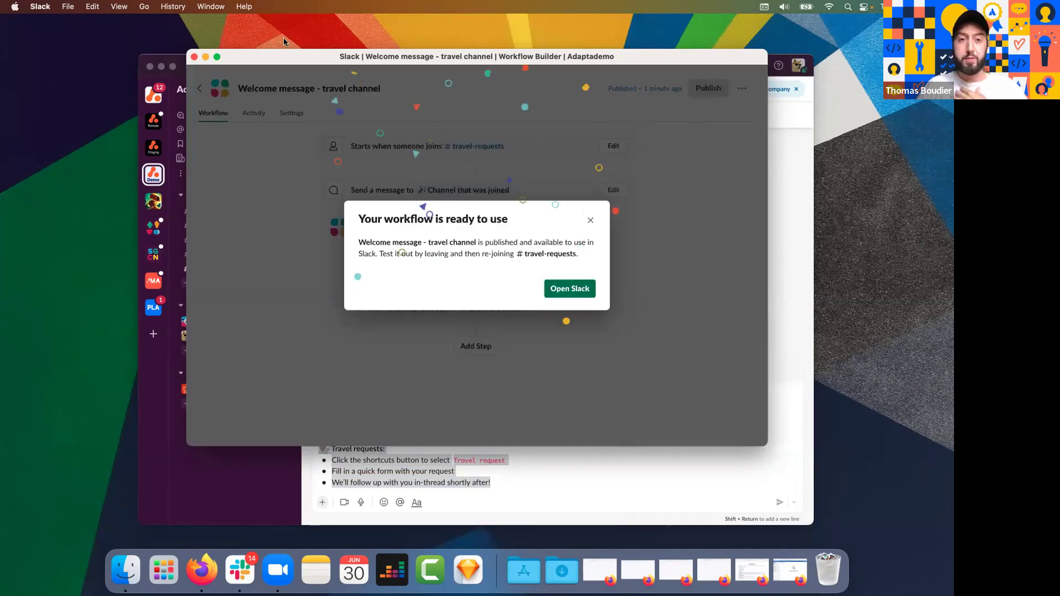
Close the Workflow Builder window and leave the travel-requests channel.
click(194, 57)
click(238, 275)
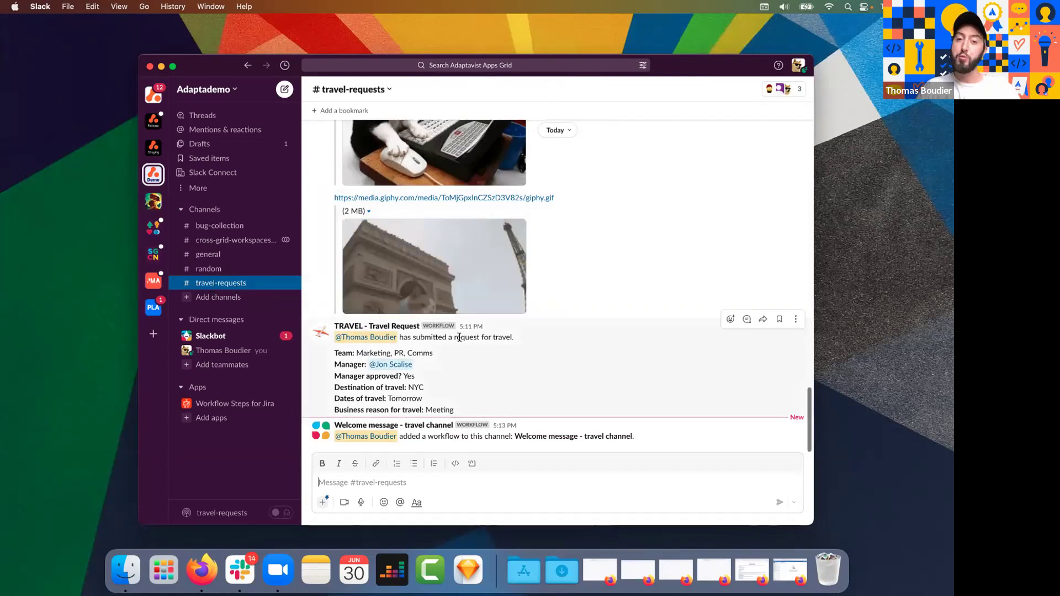
right_click(257, 285)
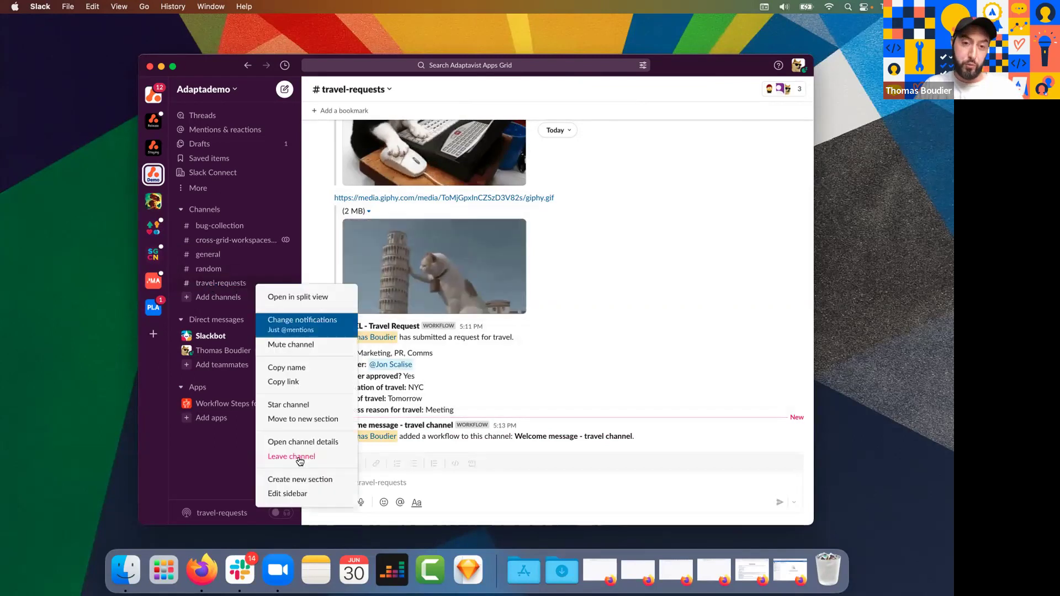
click(308, 458)
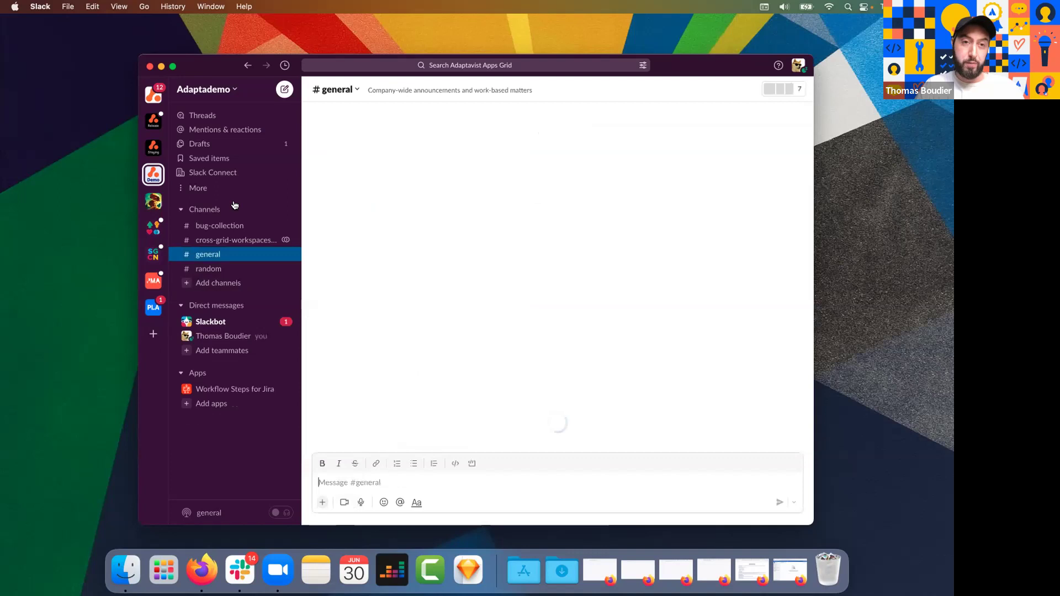
Search the channel browser for travel-requests and rejoin that channel.
click(271, 212)
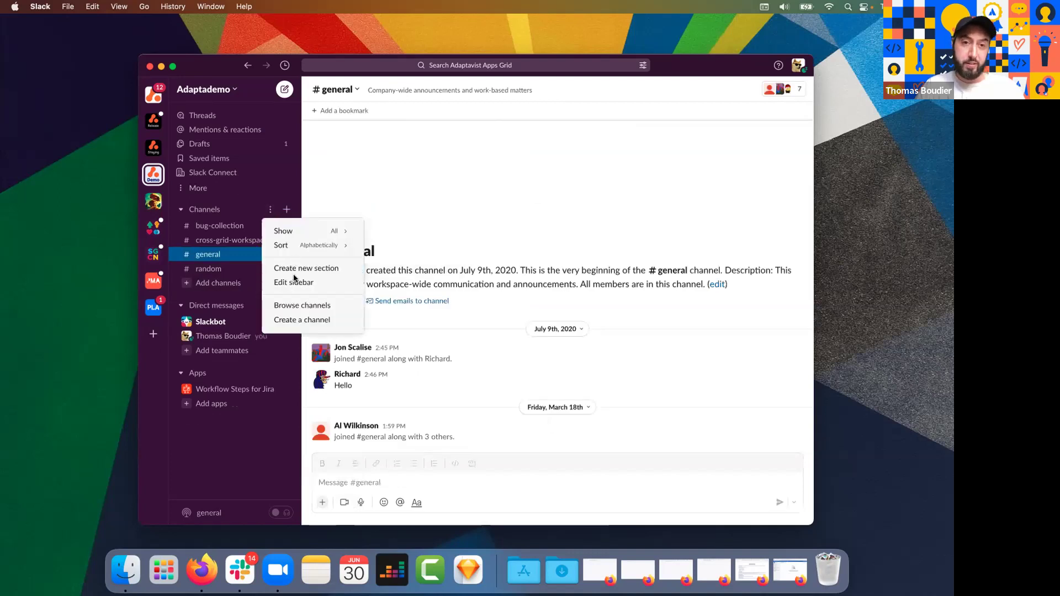
click(294, 309)
click(379, 130)
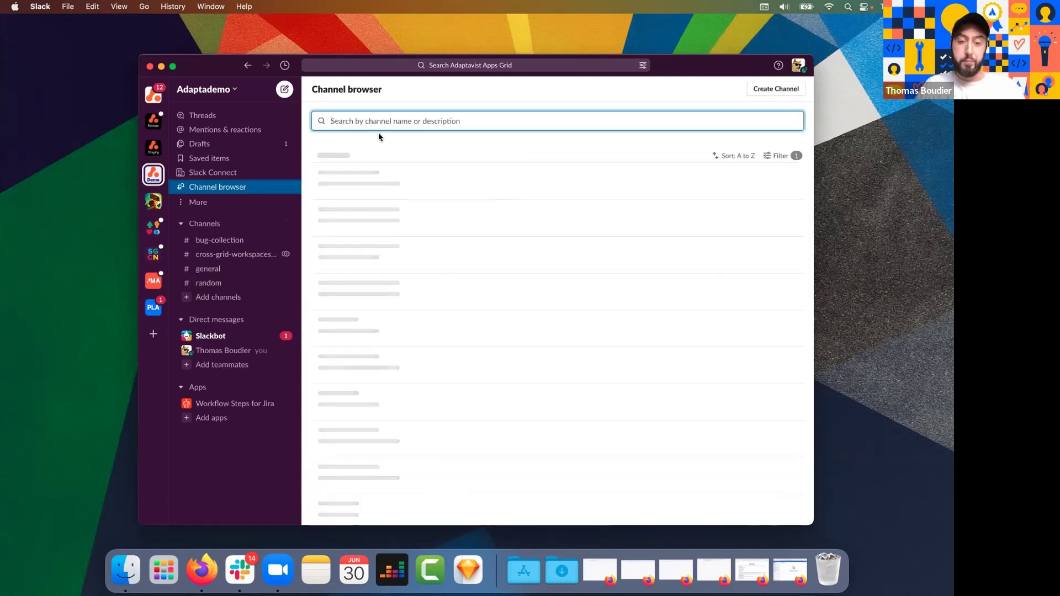
text(travel-requests)
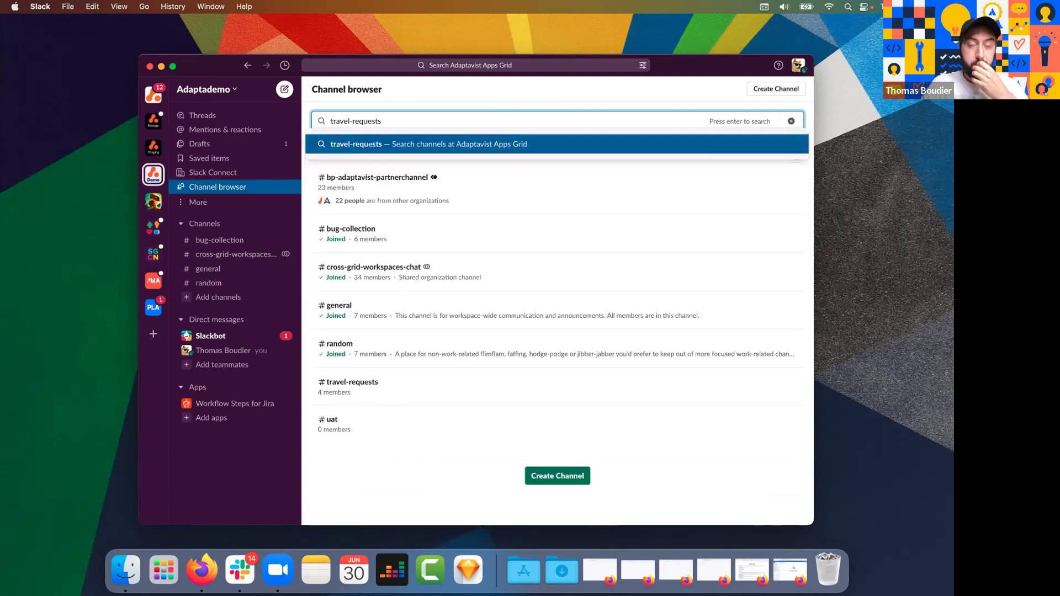
key(Return)
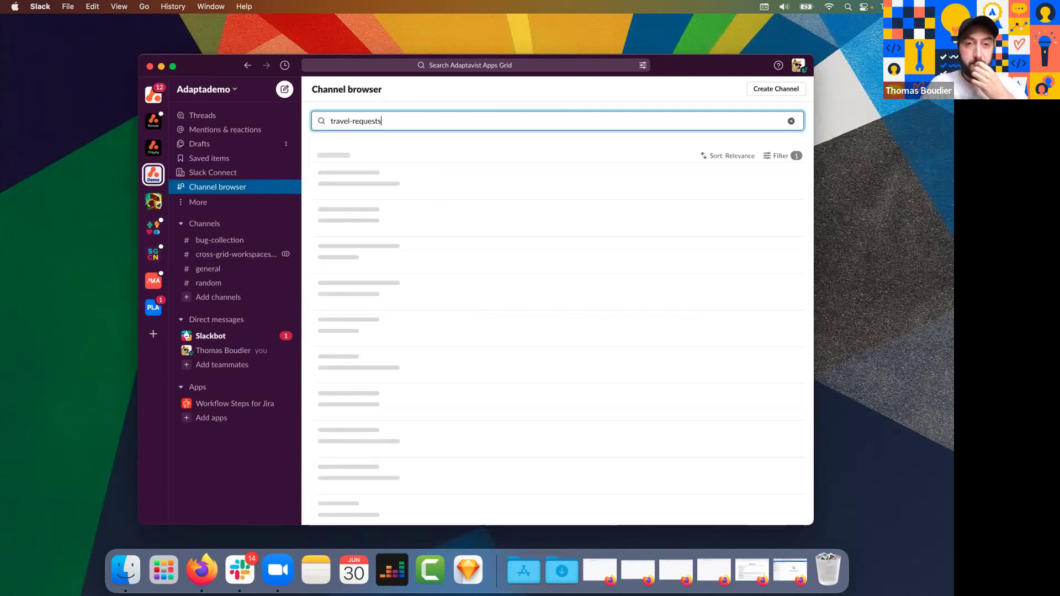
click(772, 186)
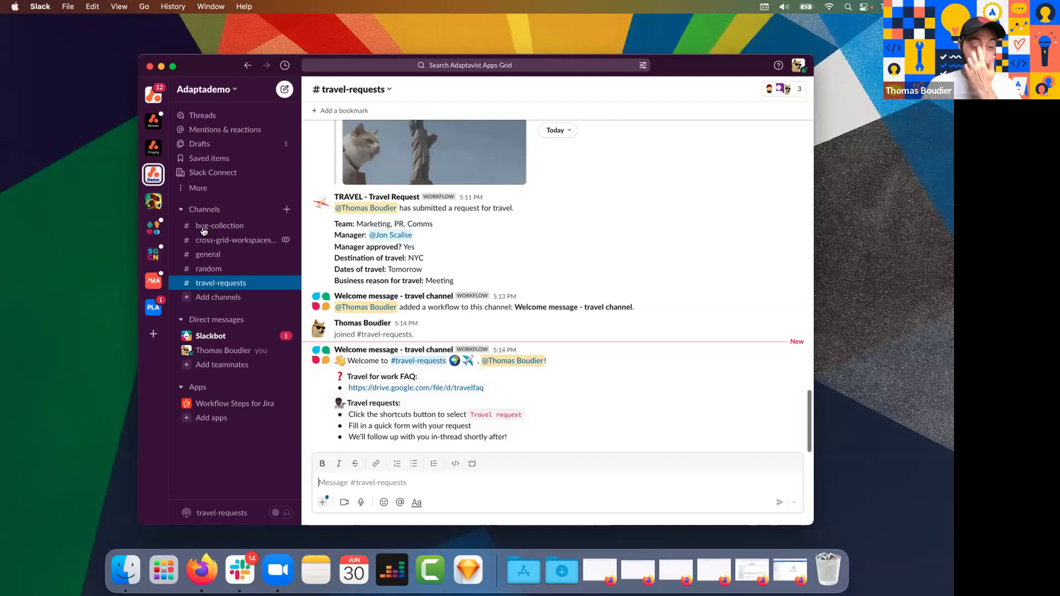
Post the message "The scroll bar doesn't worl" in the bug-collection channel.
click(222, 227)
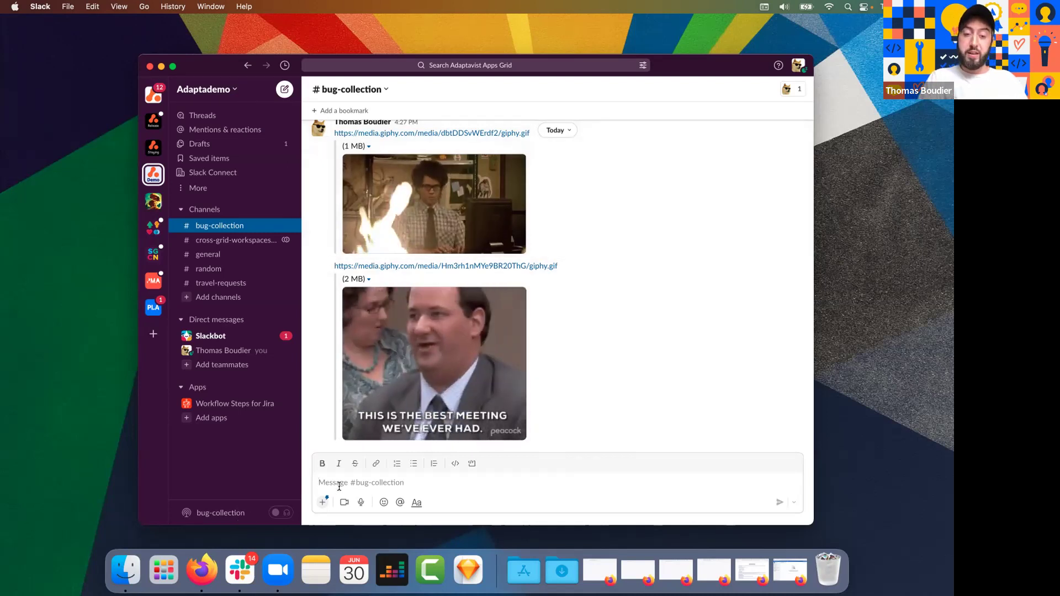
text(The scri9)
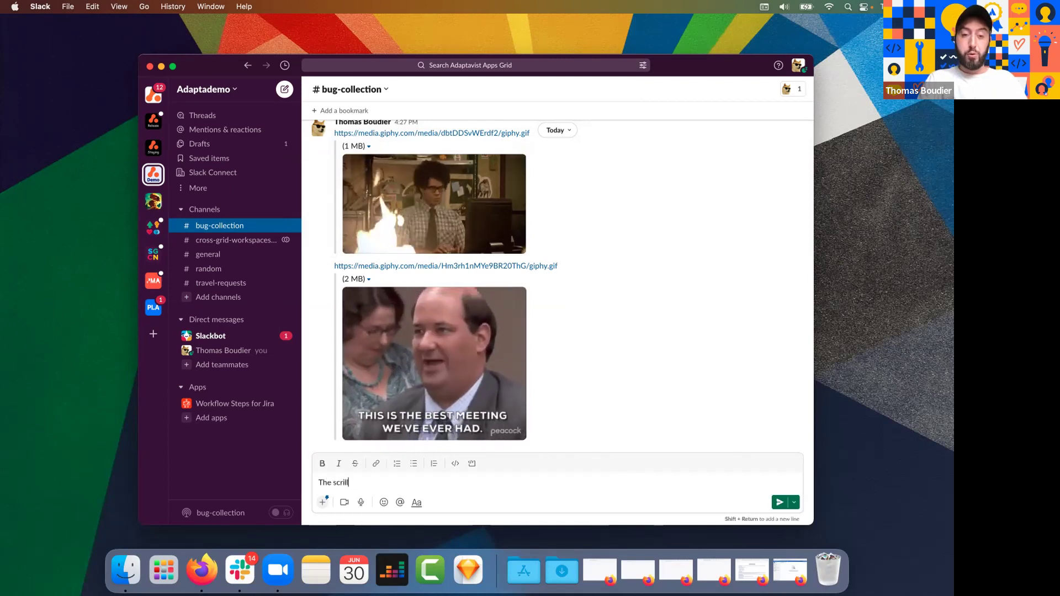
key(BackSpace)
key(BackSpace)
text(oll )
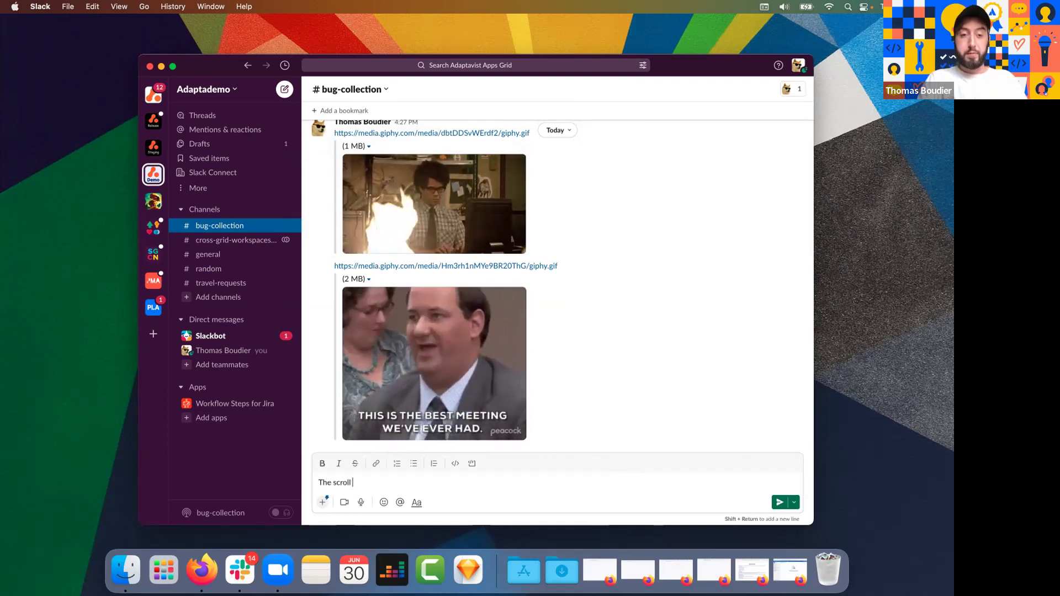
text(bar doesn't worl)
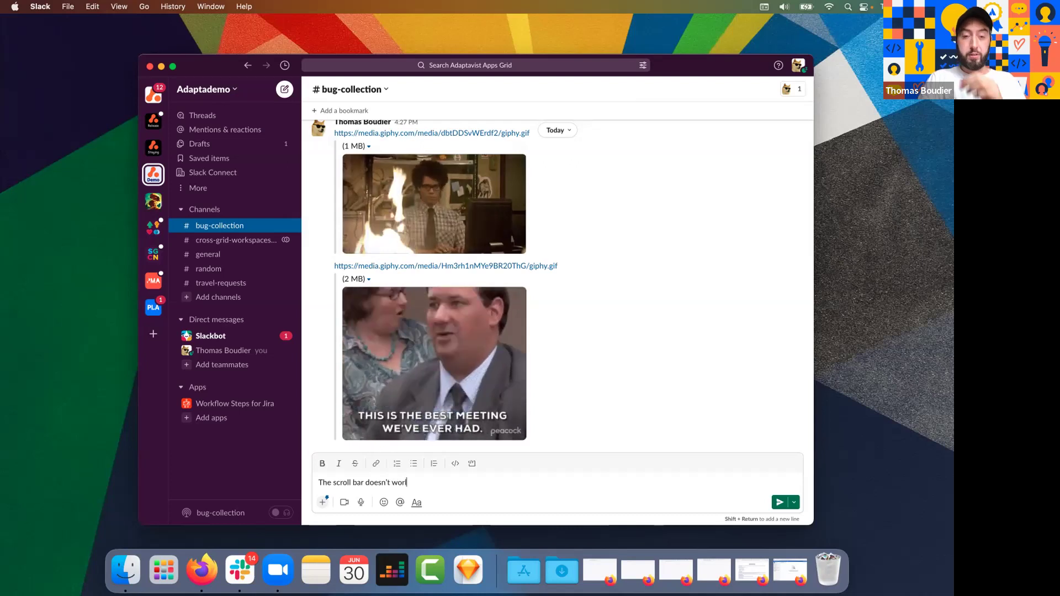
key(Return)
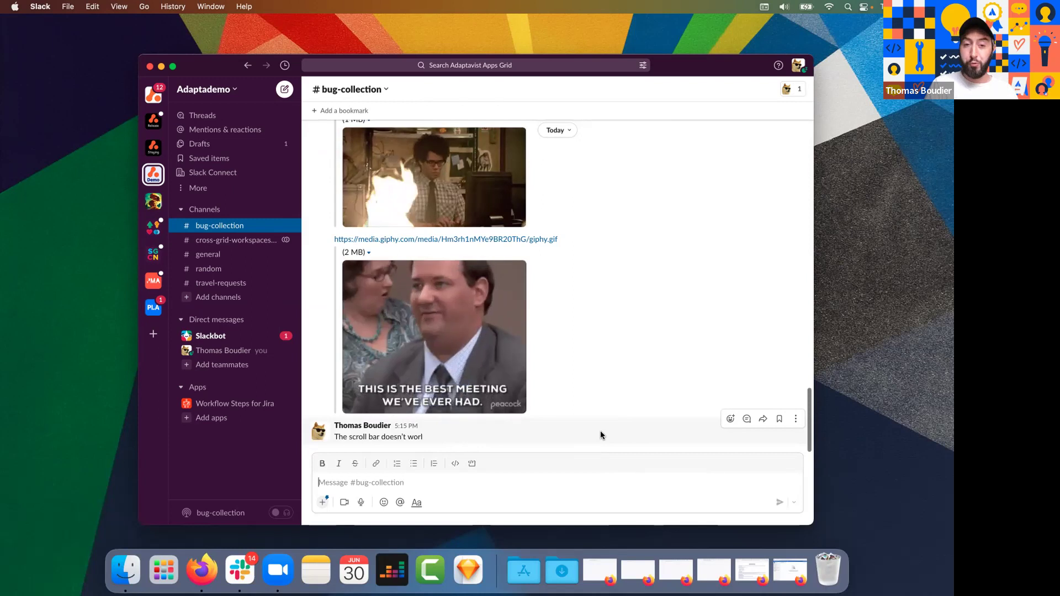
React to the scroll bar message with the green beetle emoji and open the BUG-17 ticket link in Jira.
click(732, 421)
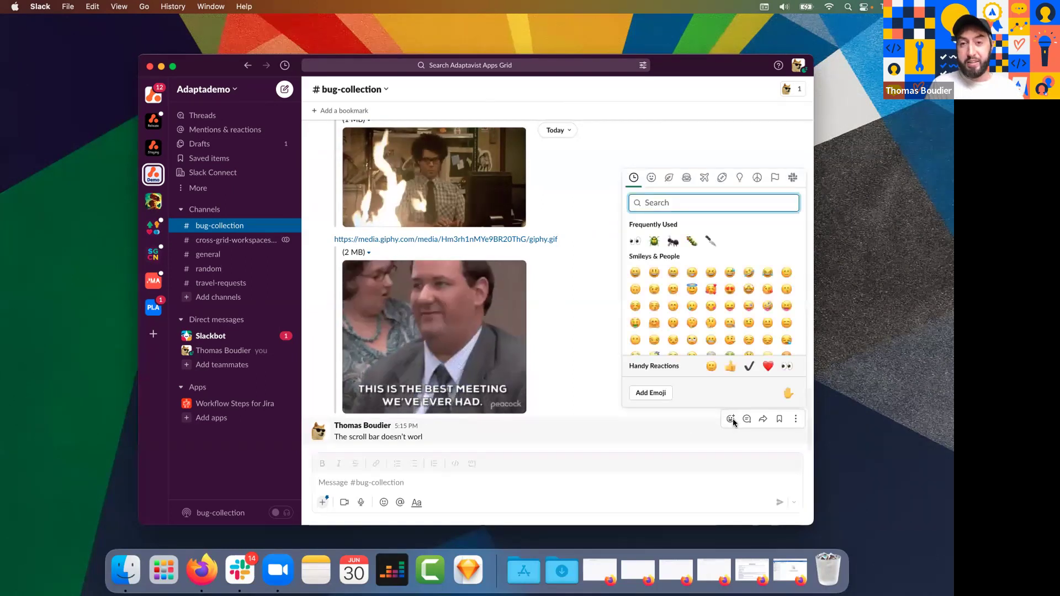
click(654, 240)
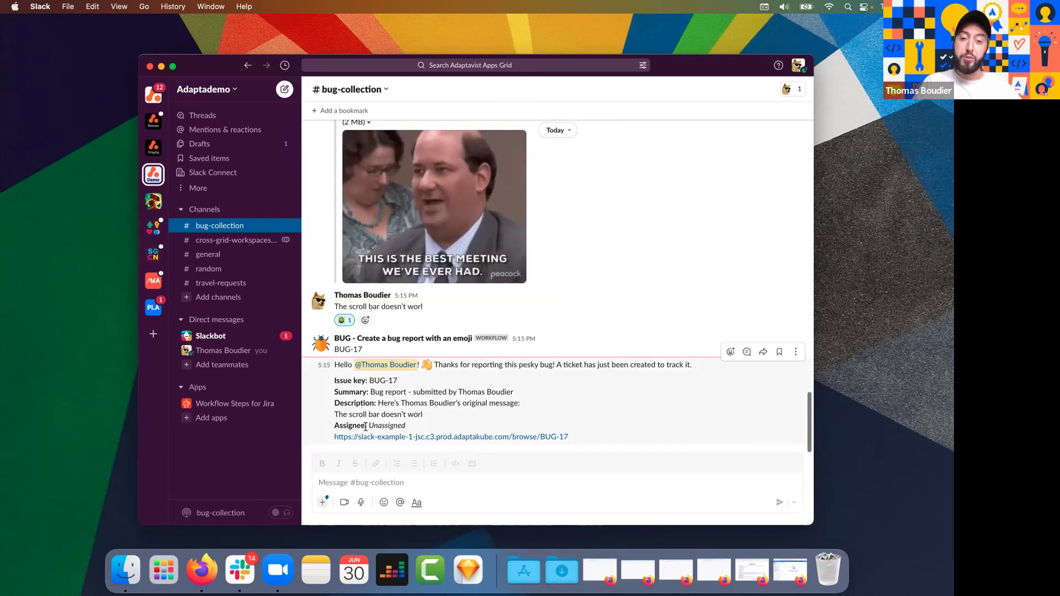
click(410, 439)
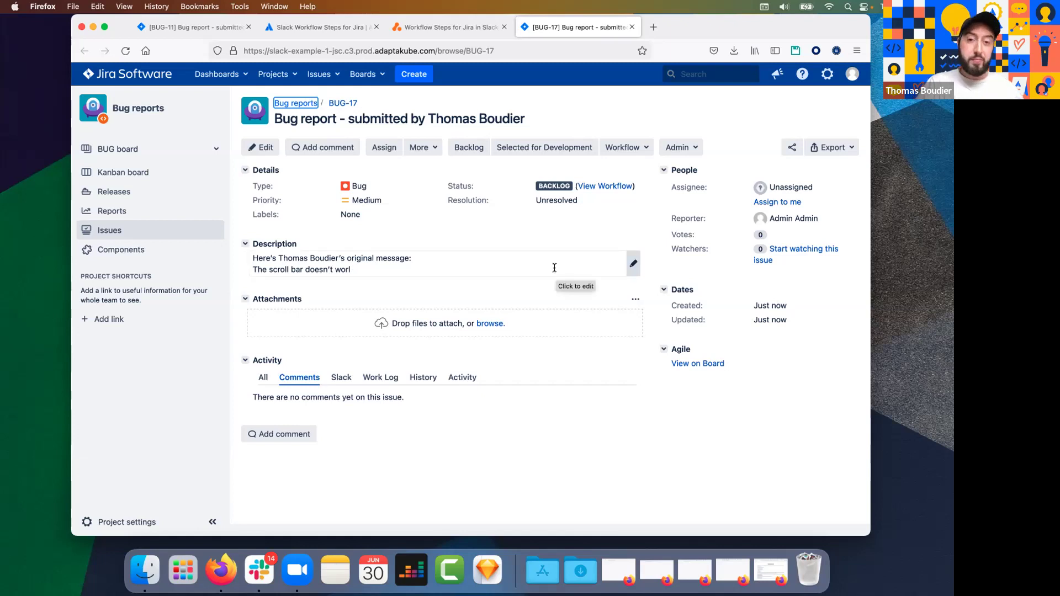
Switch to Slack, react to the BUG-17 workflow post with the eyes emoji, and return to the Jira ticket in Firefox.
key(ctrl+Up)
click(655, 226)
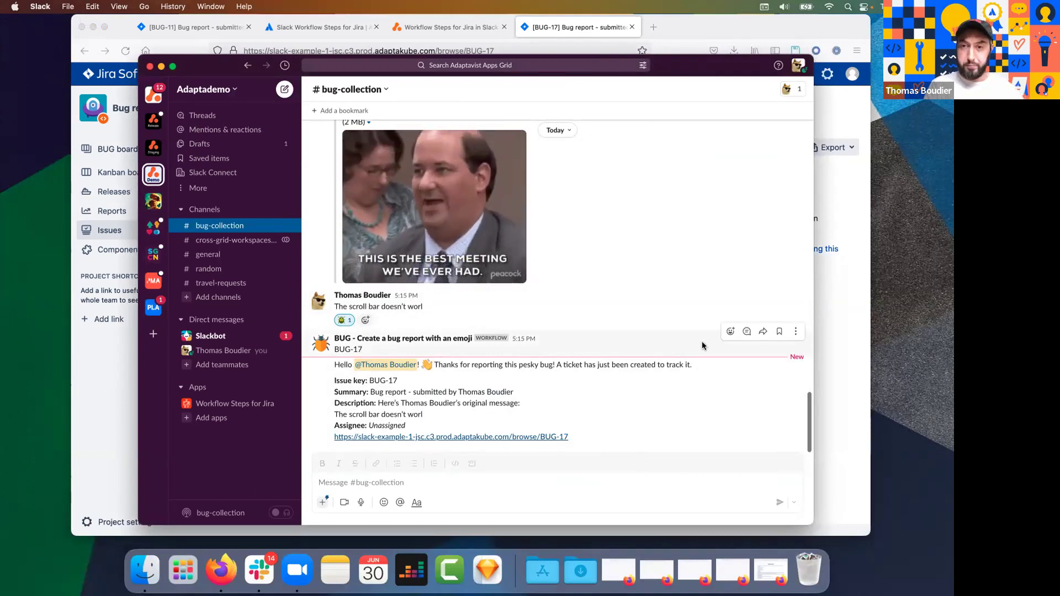
click(729, 332)
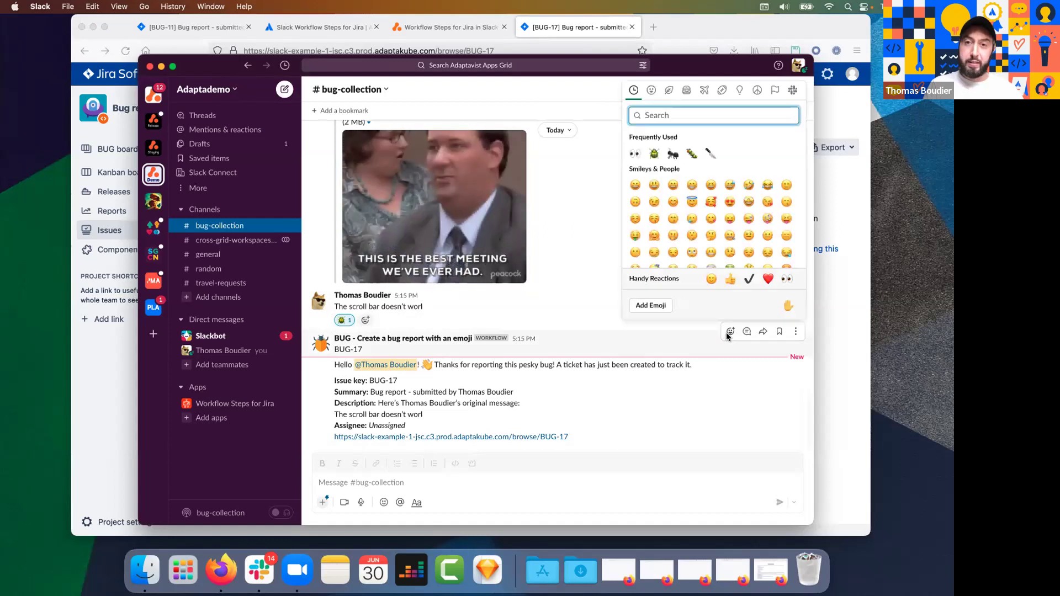
click(634, 154)
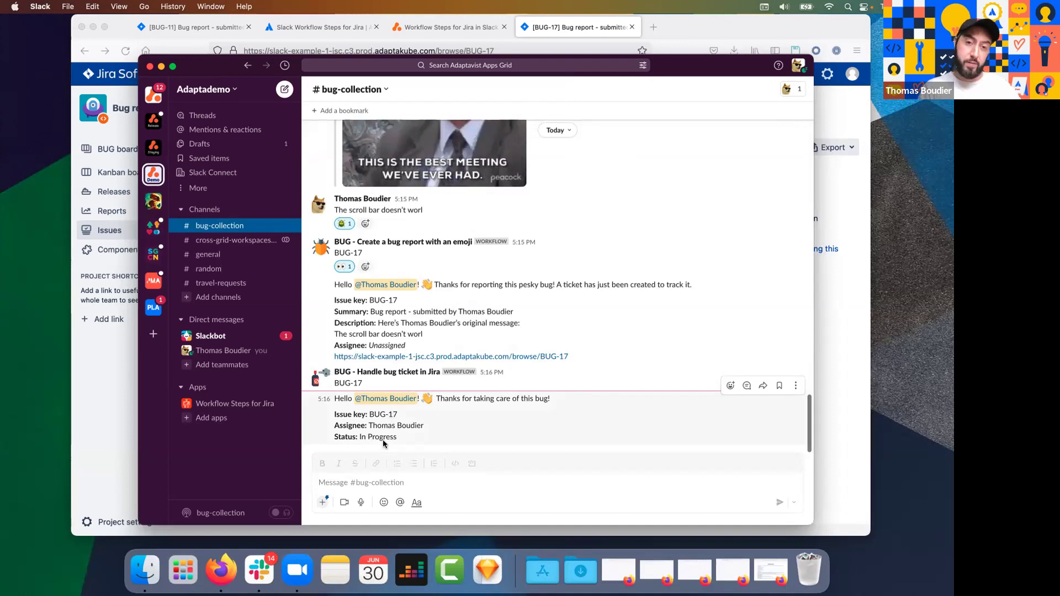
click(98, 404)
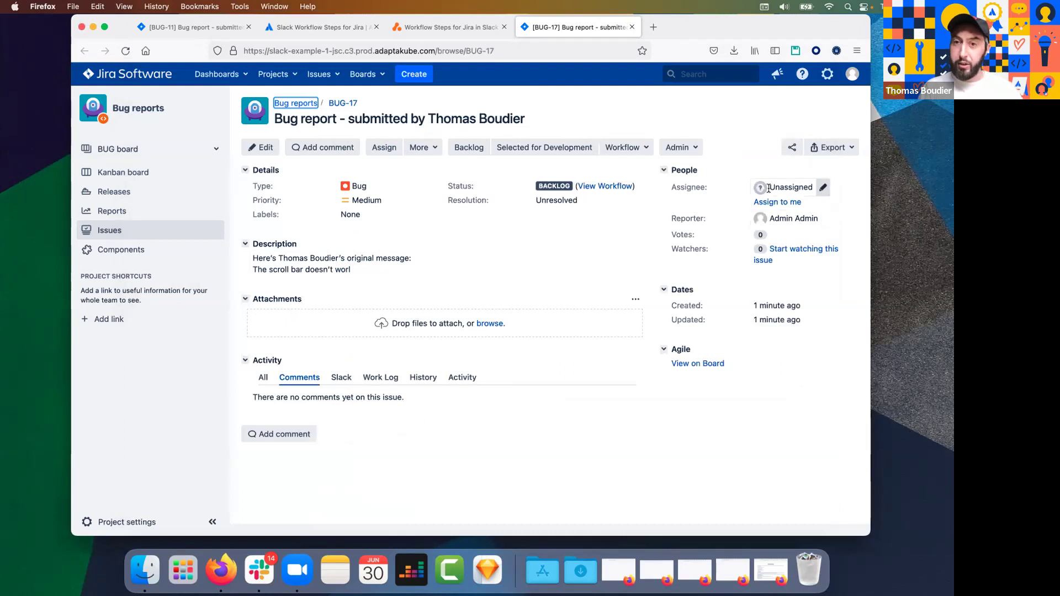
Reload the BUG-17 ticket to check its assignee and status, and return to the bug-collection channel in Slack.
click(126, 51)
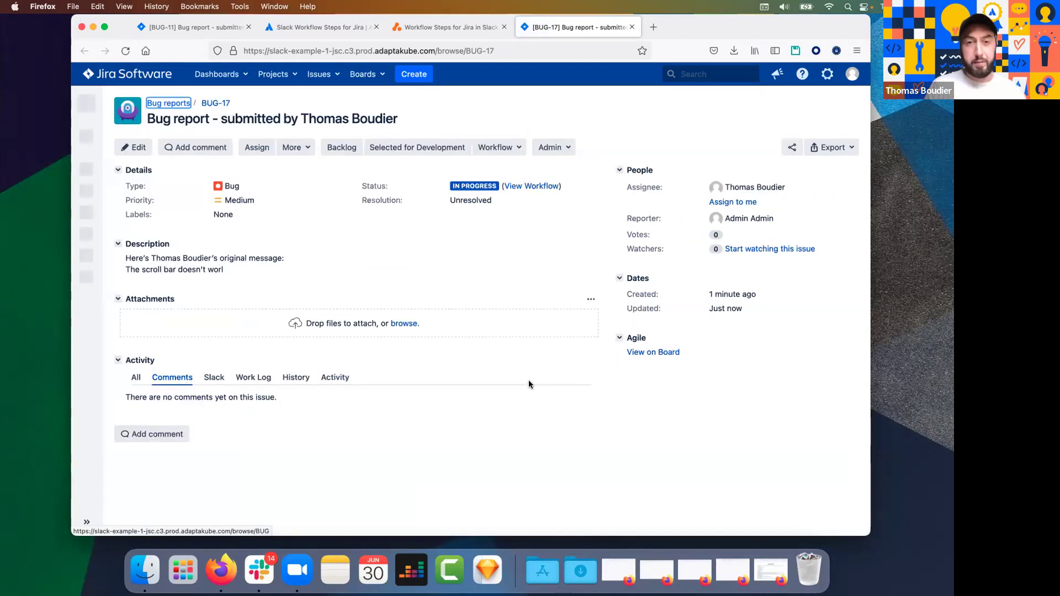
key(ctrl+Up)
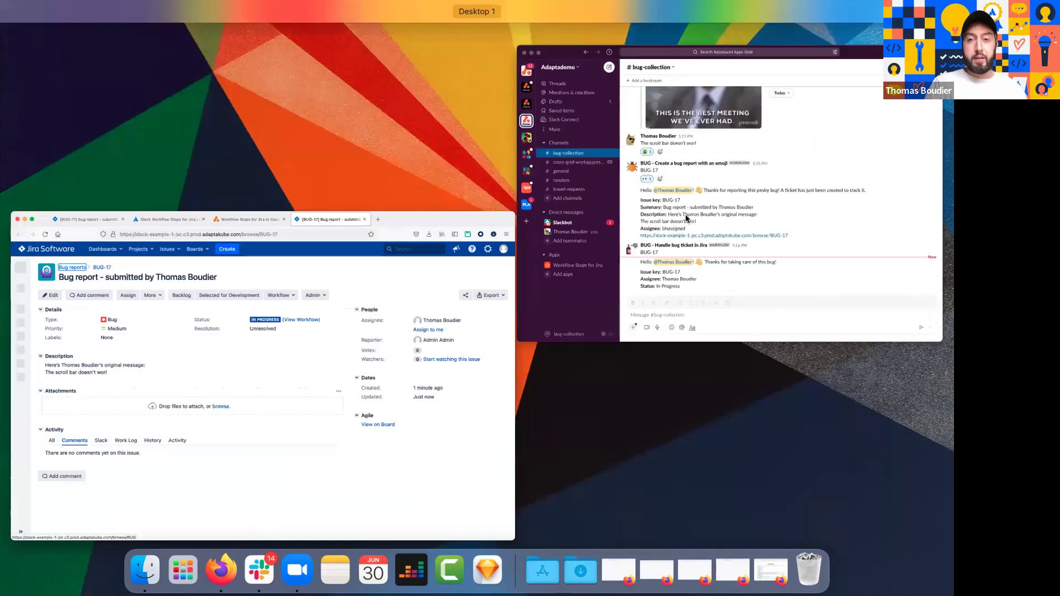
click(685, 218)
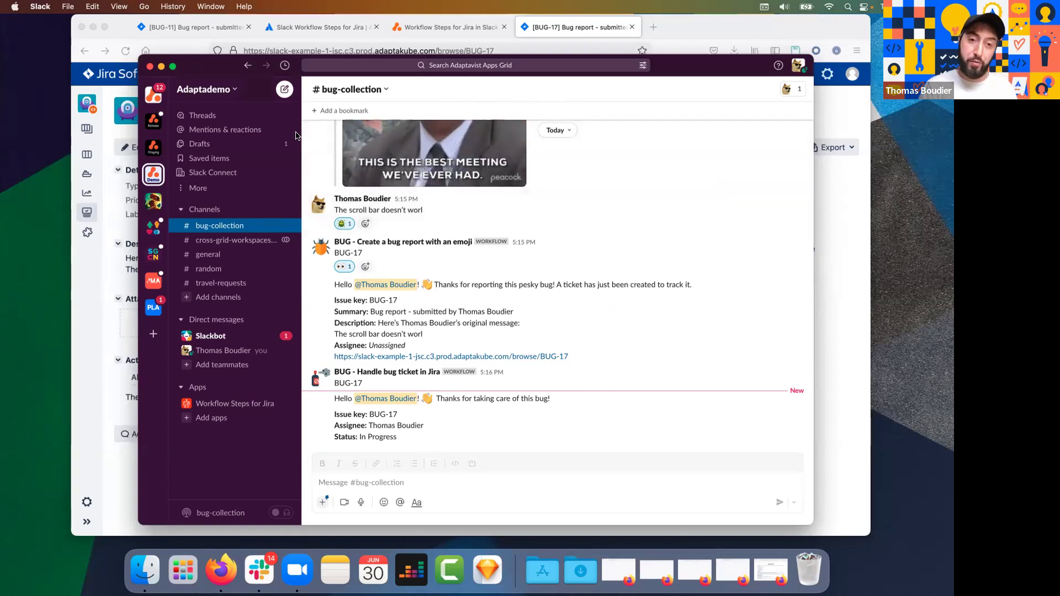
Open Workflow Builder for the Adaptademo workspace and open the "BUG - Start handling any bug in Jira" workflow.
click(204, 89)
mouse_move(284, 260)
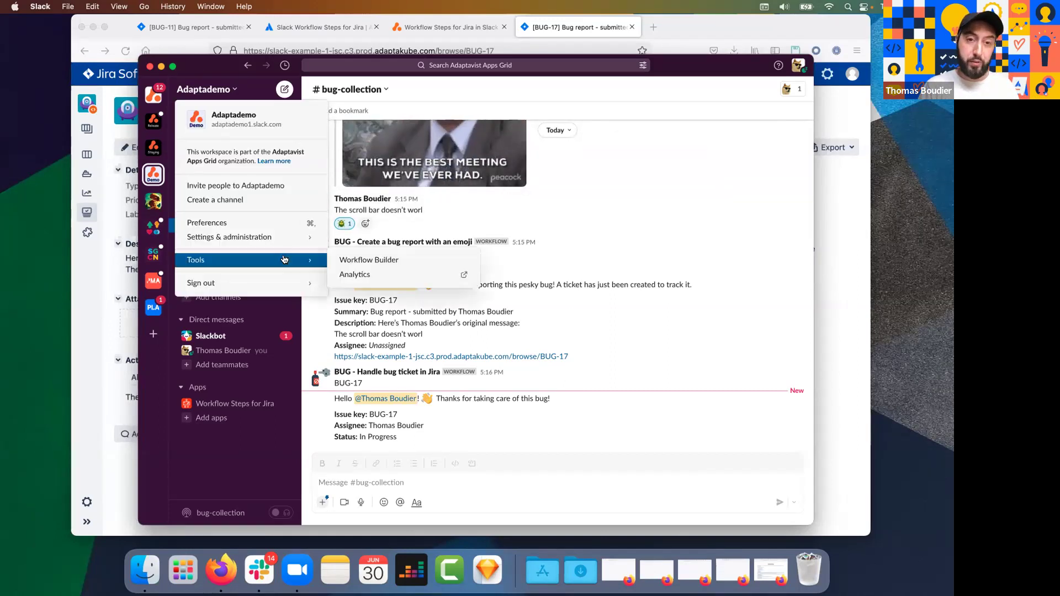
click(374, 263)
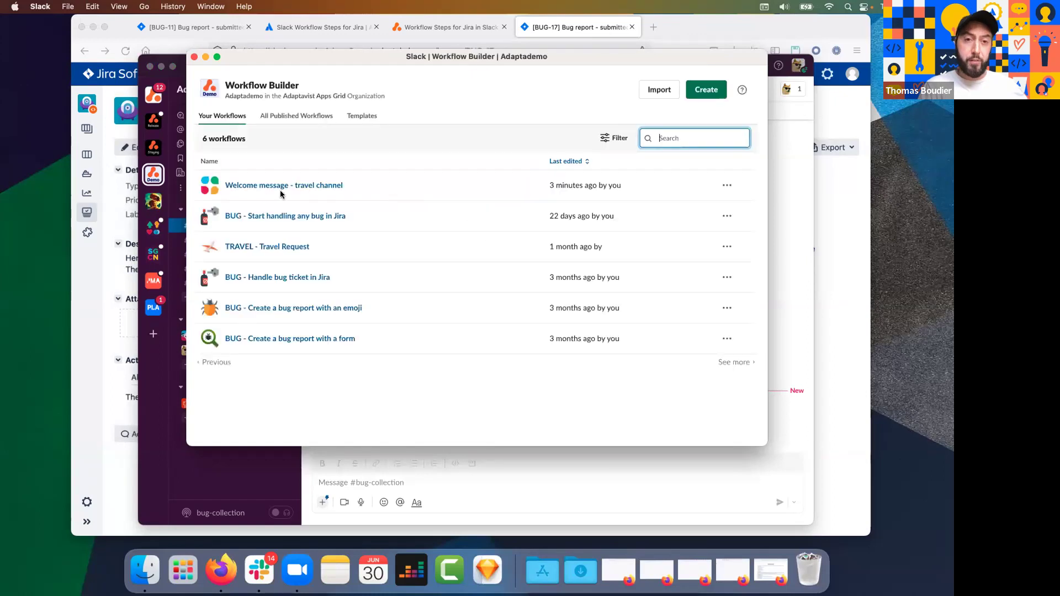
click(281, 216)
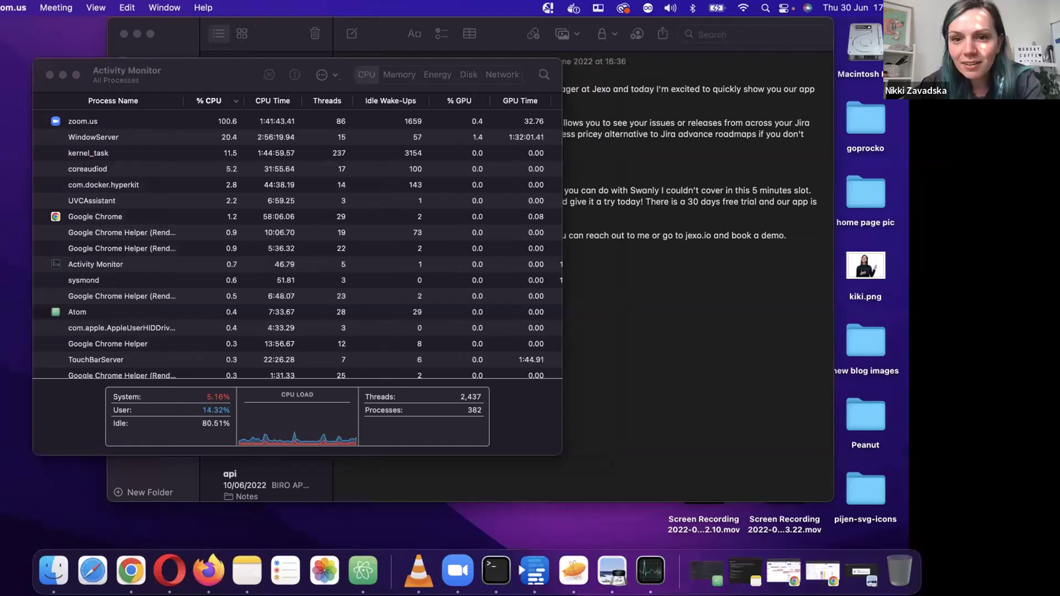
Switch to the Swanly roadmap in the browser, color it by status category, and show the legend.
key(ctrl+Right)
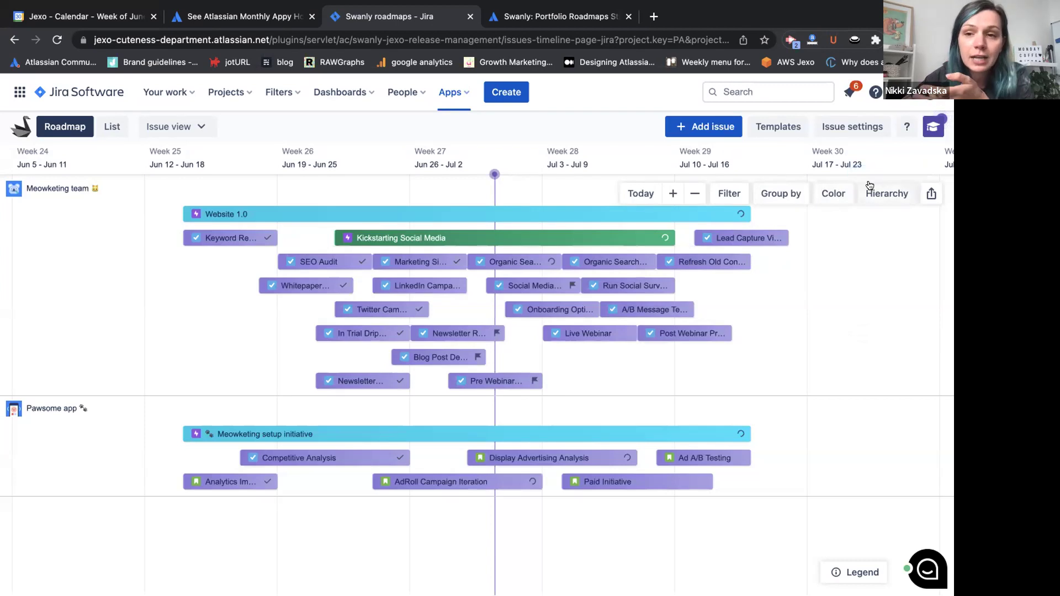
click(828, 194)
click(816, 247)
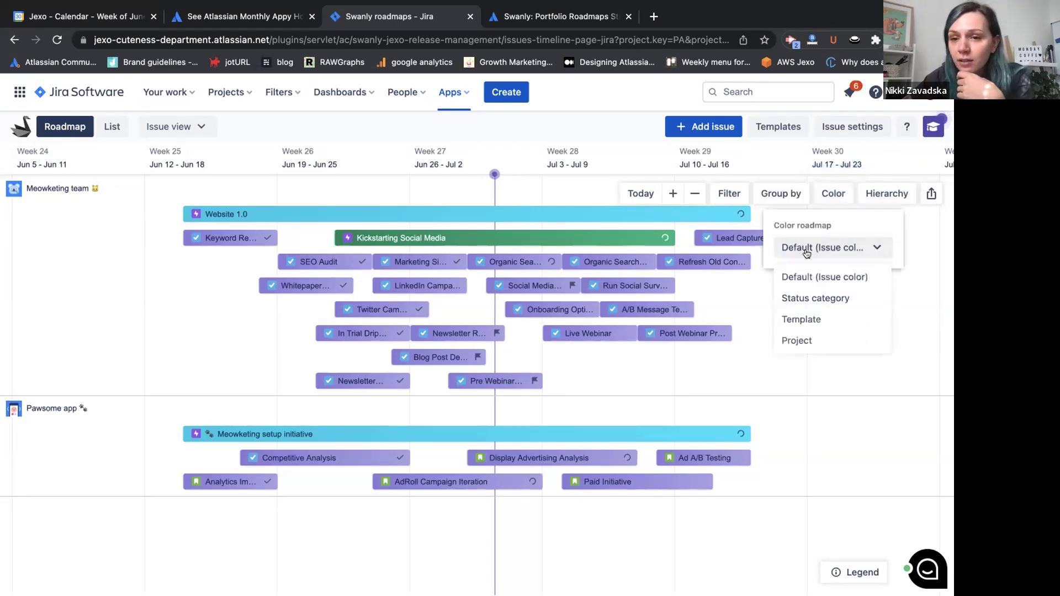
click(799, 298)
click(766, 336)
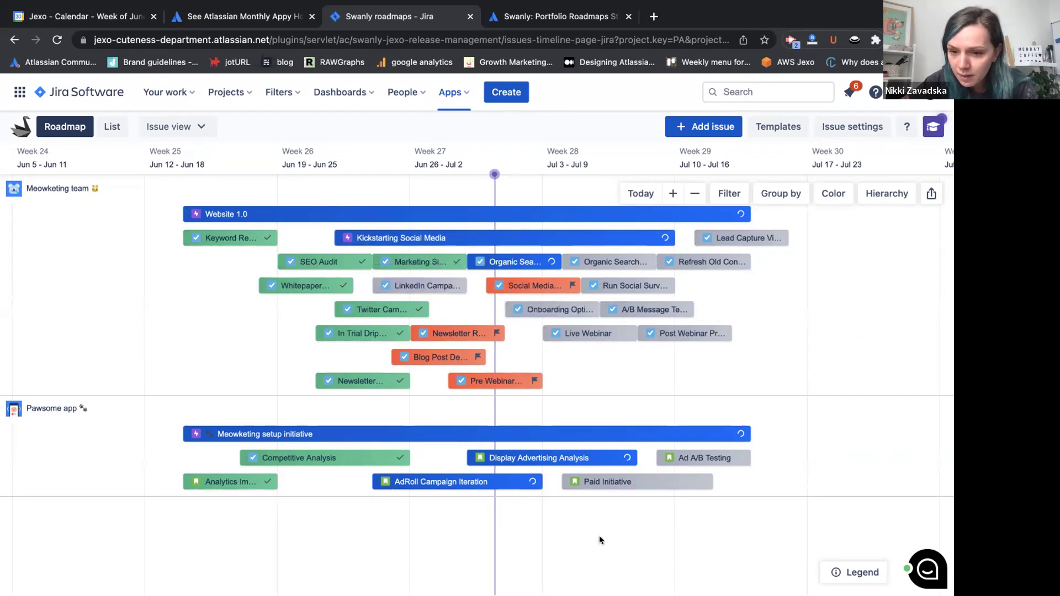
click(855, 572)
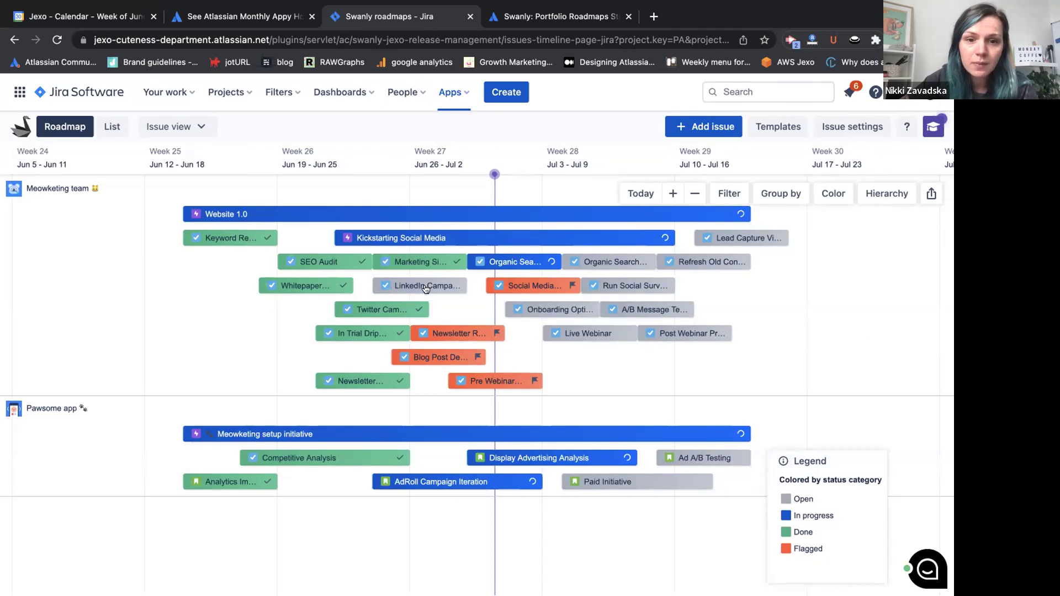
Open the full Jira issue for LinkedIn Campaign, read its comments, and return to the roadmap.
click(457, 287)
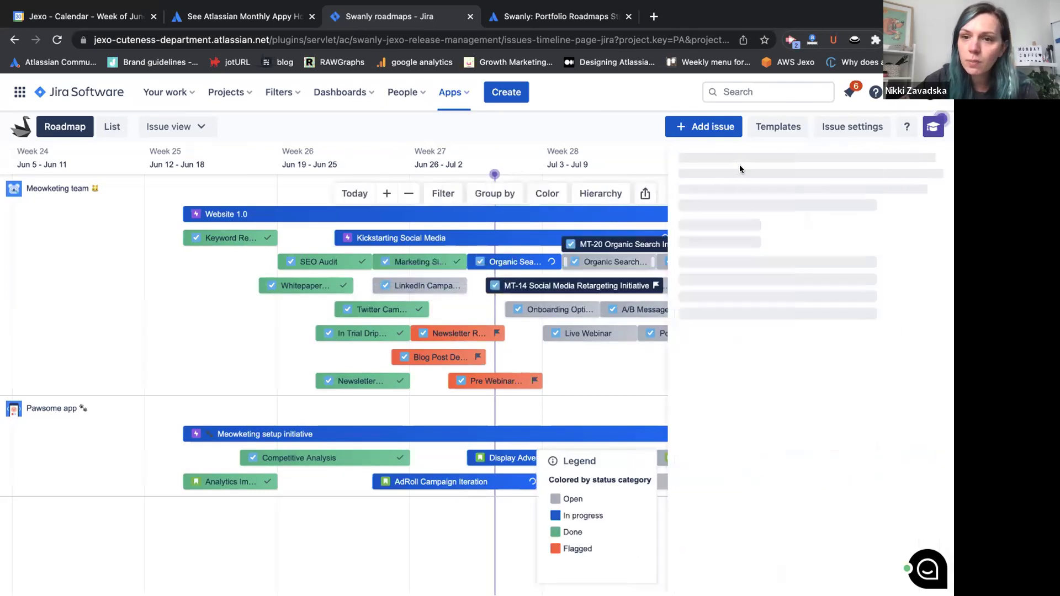
click(702, 163)
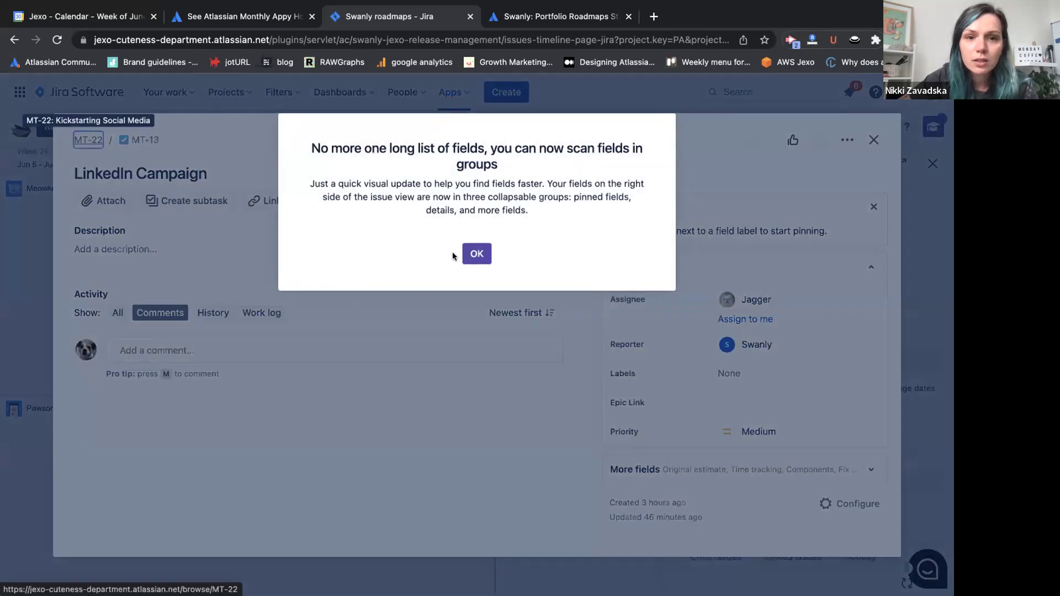
click(474, 438)
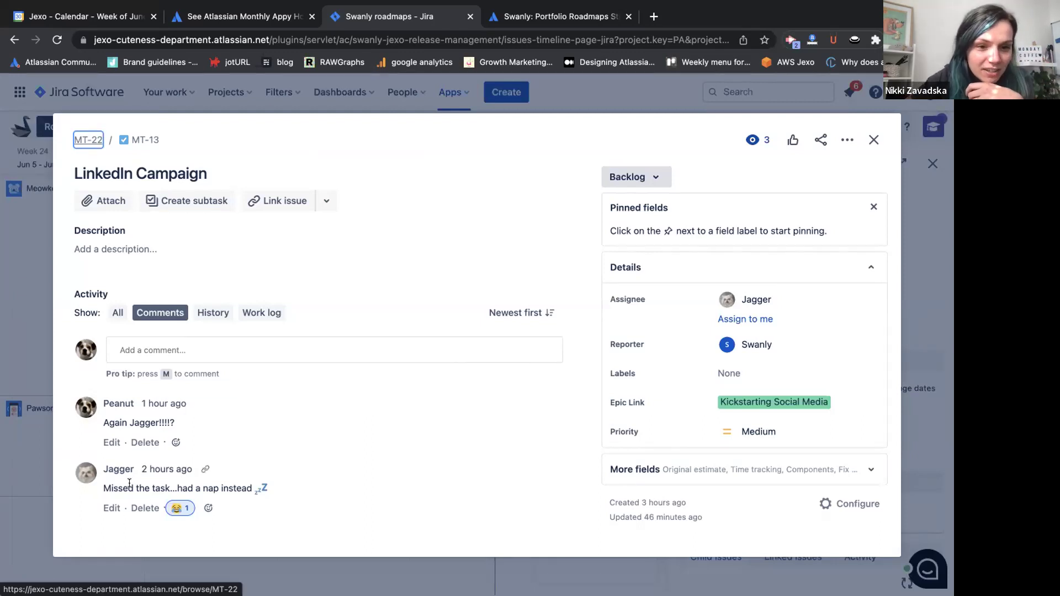
click(873, 140)
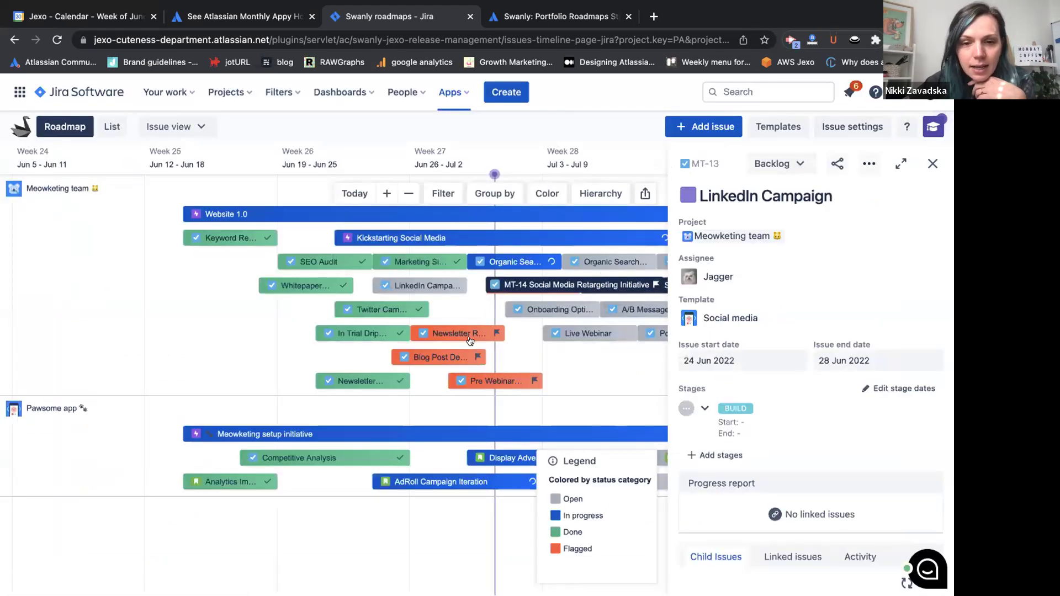
Reschedule LinkedIn Campaign on the roadmap to 01 Jul 2022 through 05 Jul 2022, and close its details and the legend.
scroll(403, 331, right, 3)
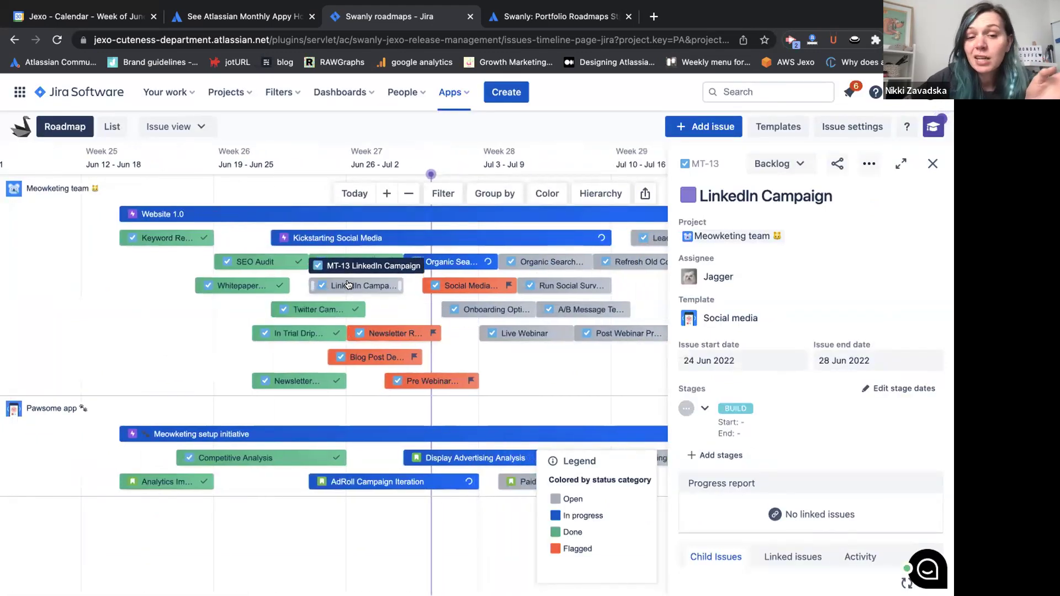
mouse_move(348, 285)
mouse_down()
mouse_move(497, 279)
mouse_move(508, 307)
mouse_up()
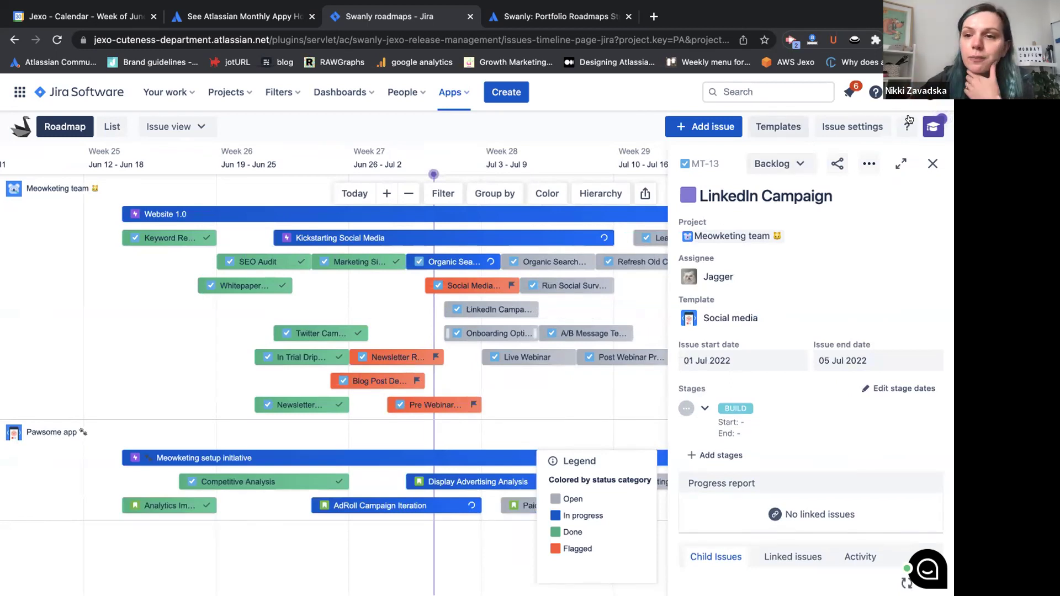
click(933, 161)
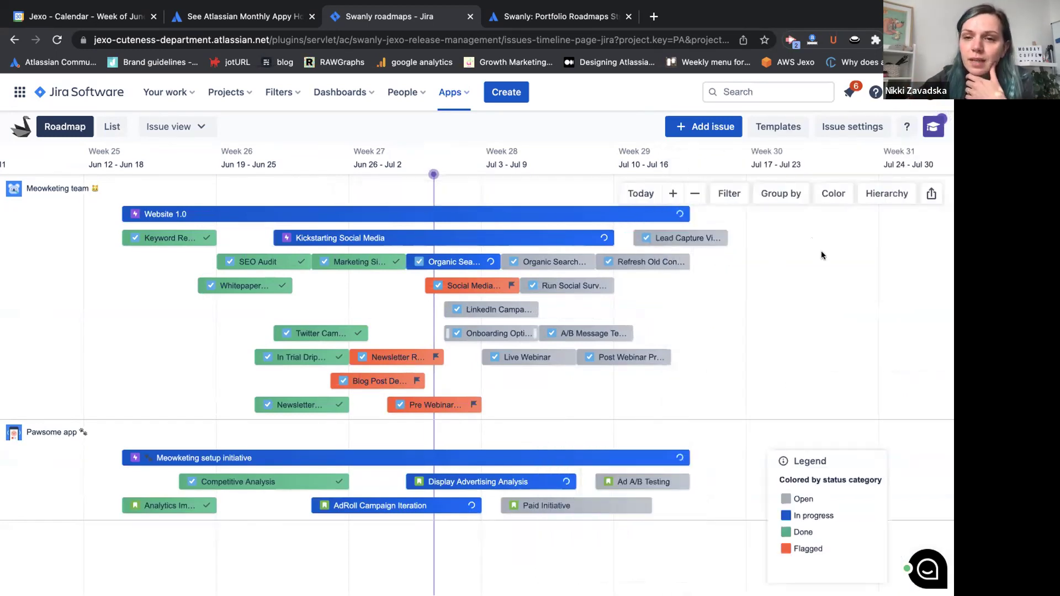
scroll(822, 255, left, 1)
click(844, 456)
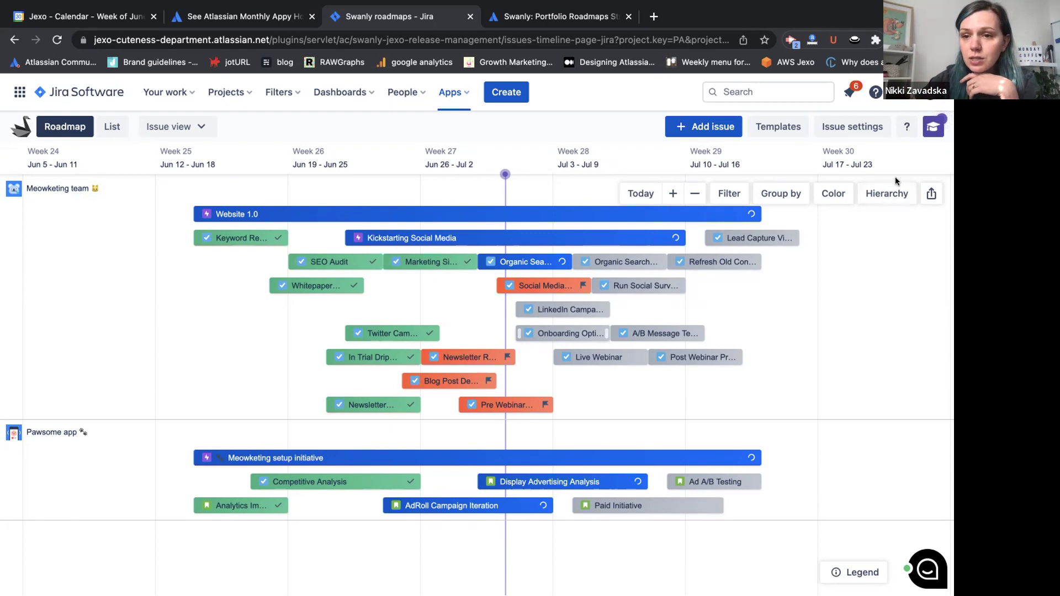
Set the roadmap's hierarchy top level to Epic.
click(887, 193)
click(857, 247)
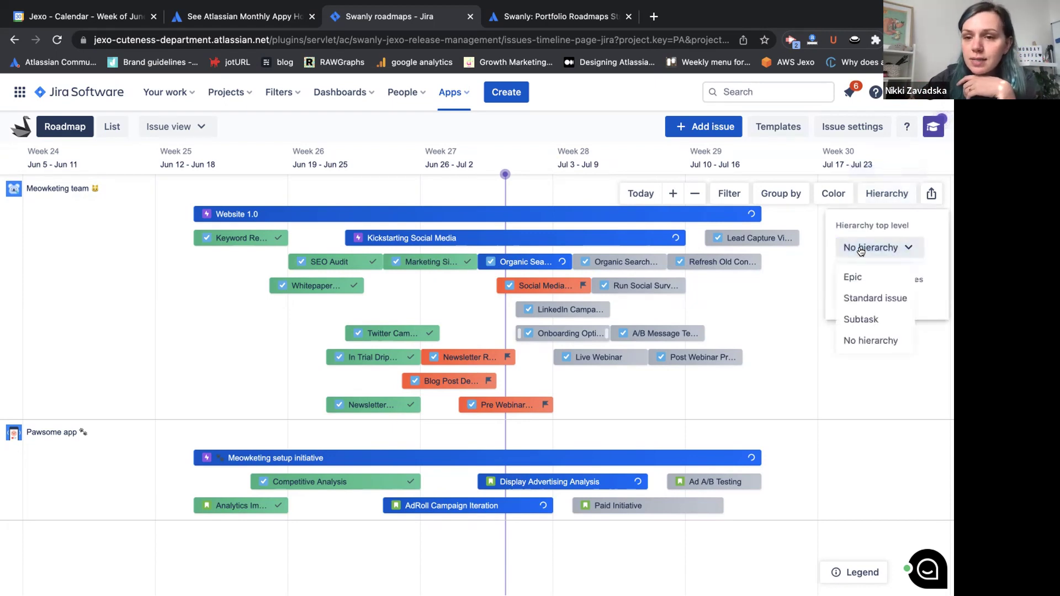
click(850, 277)
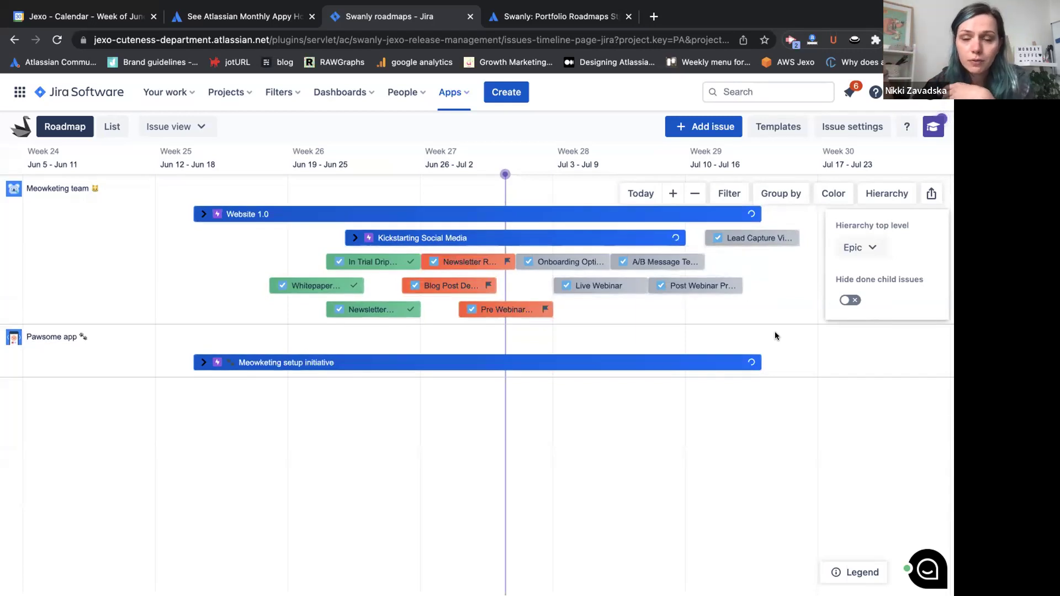
Expand the Kickstarting Social Media and Meowketing setup initiative epics to view their child issues, and collapse Kickstarting Social Media.
click(352, 236)
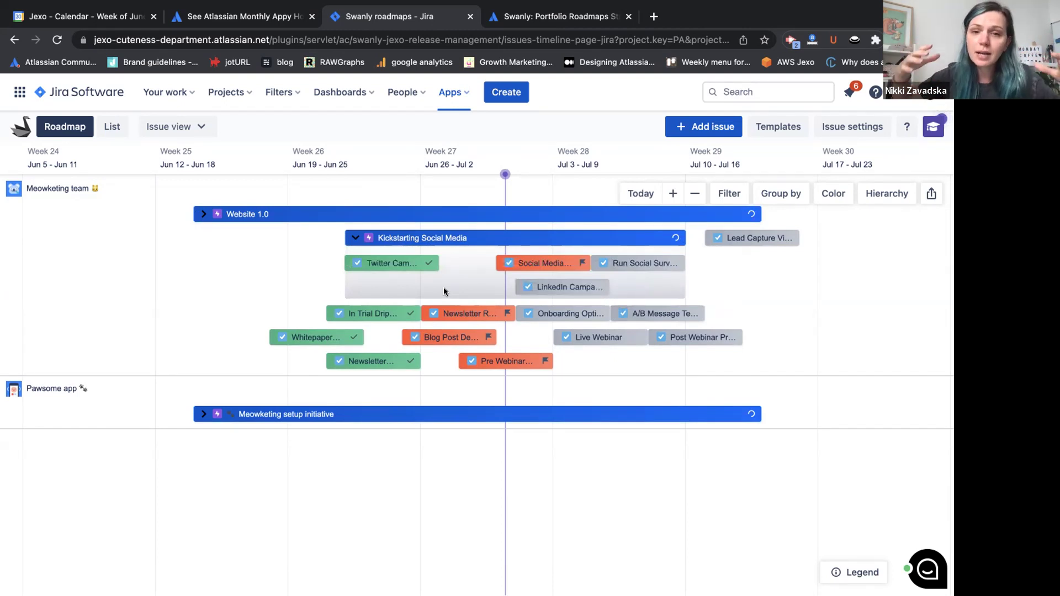
click(200, 416)
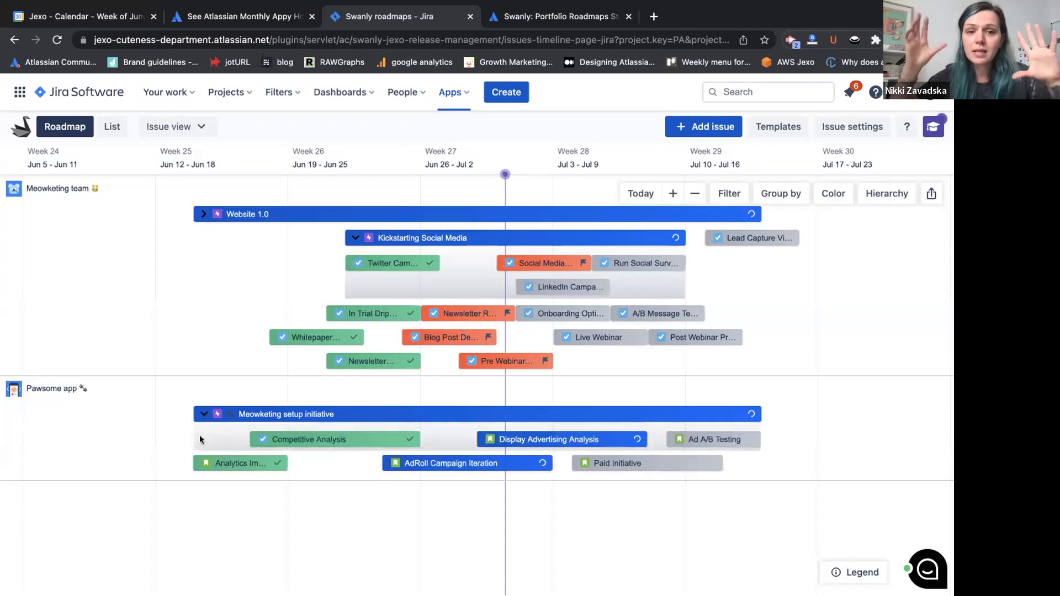
click(353, 238)
click(353, 237)
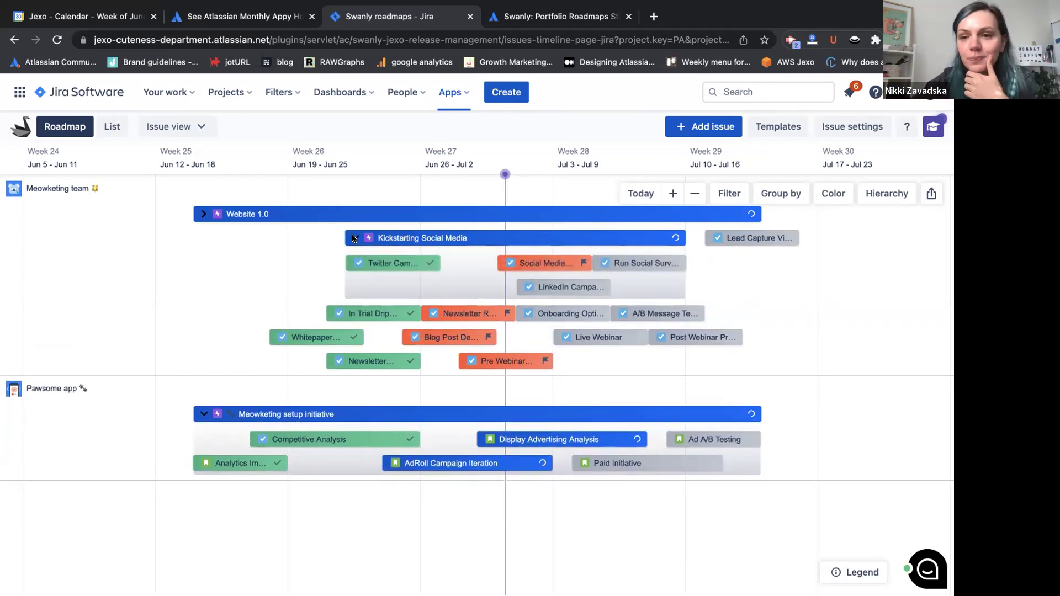
click(354, 237)
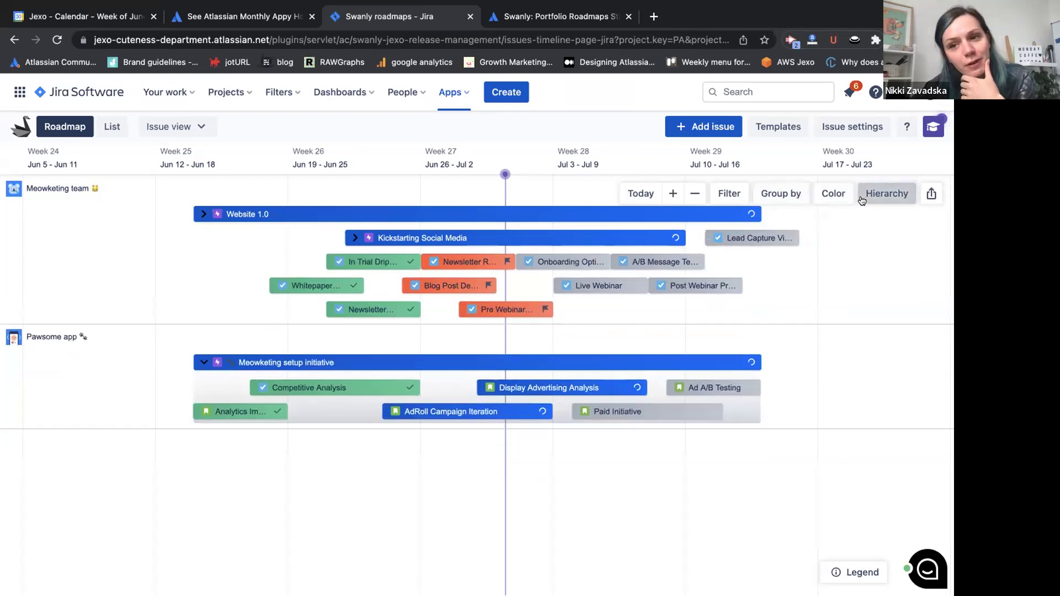
Set the roadmap's hierarchy top level back to No hierarchy.
click(862, 200)
click(862, 244)
click(862, 338)
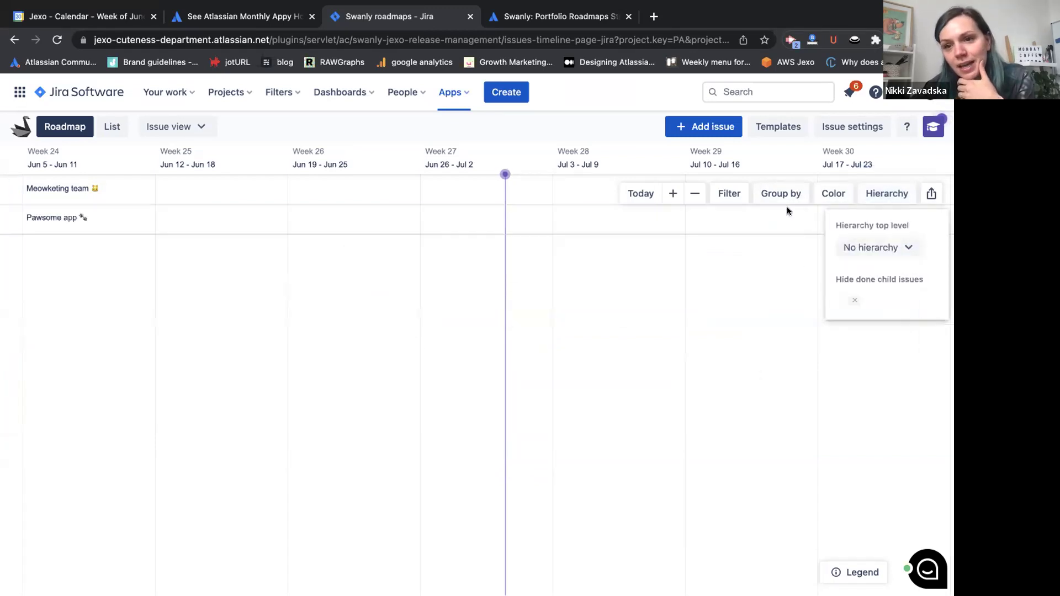
Group the roadmap by assignee.
click(781, 194)
click(773, 247)
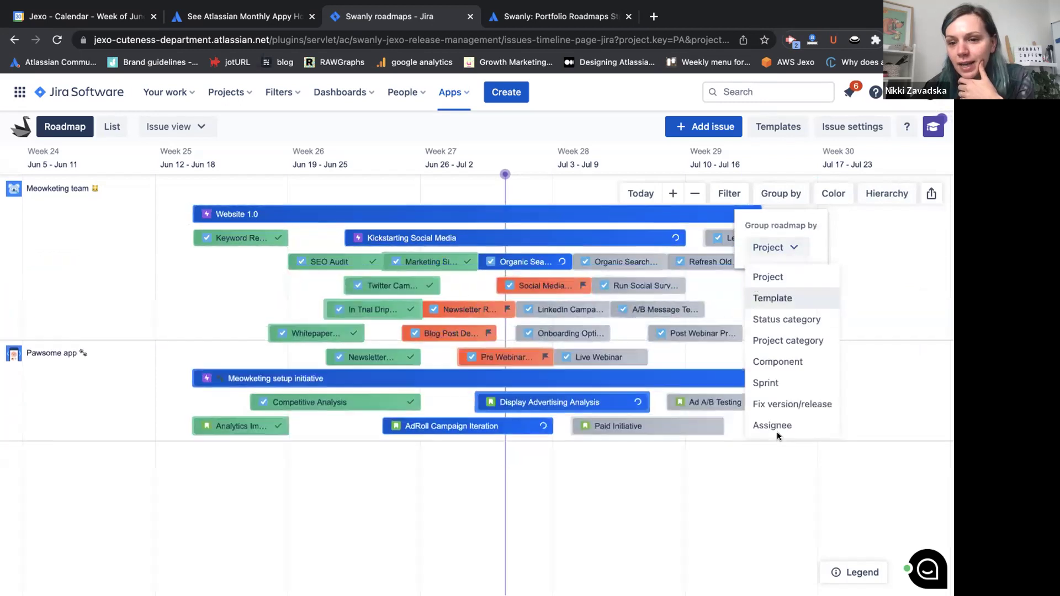
click(775, 427)
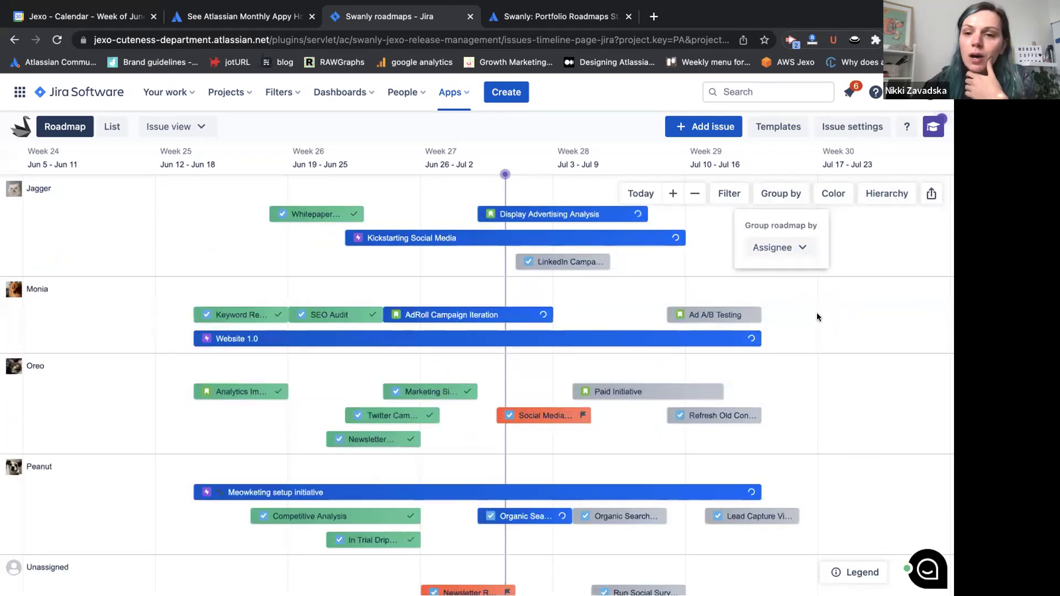
click(779, 314)
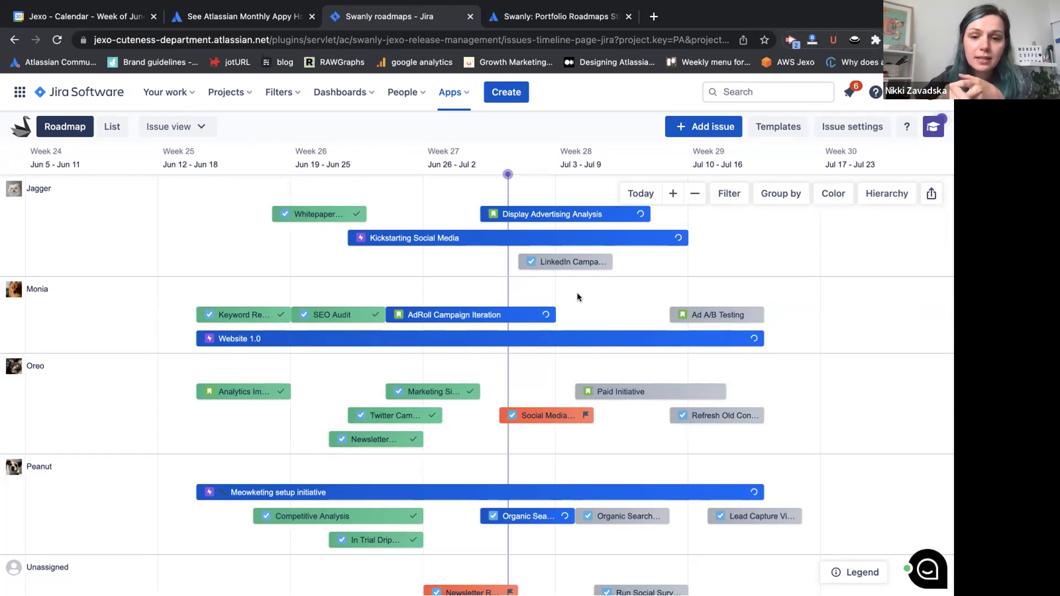
Assign the unassigned Onboarding Optimization issue to the same assignee as LinkedIn Campaign, and close its details.
scroll(578, 297, down, 1)
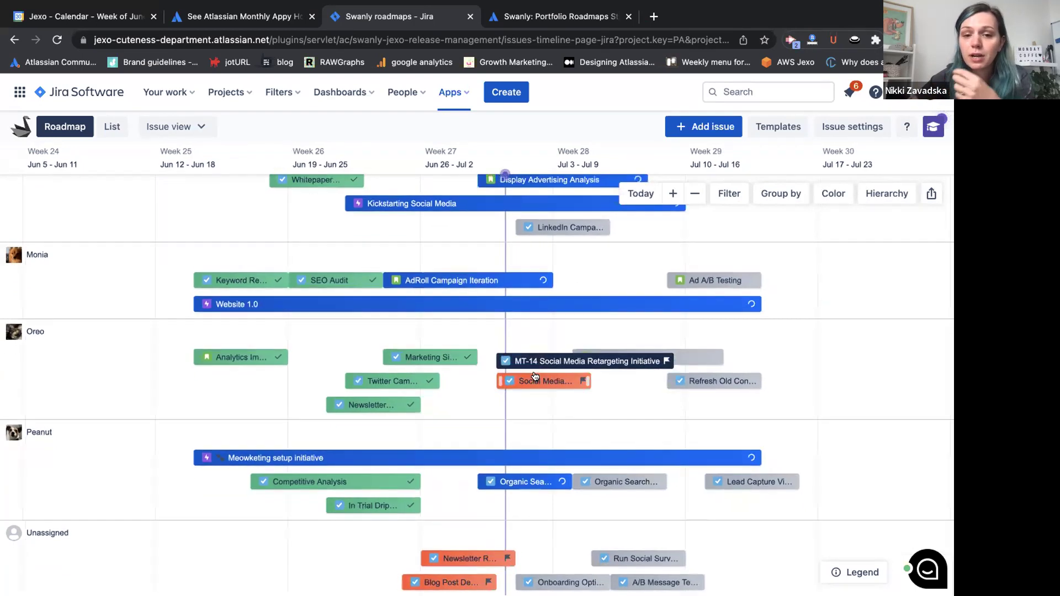
scroll(538, 375, down, 1)
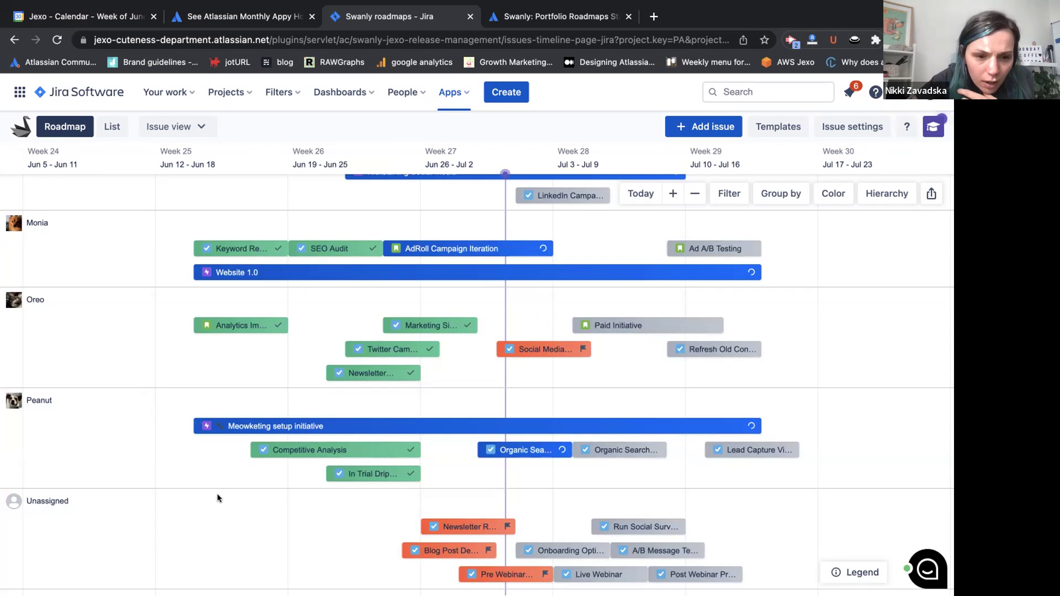
click(566, 551)
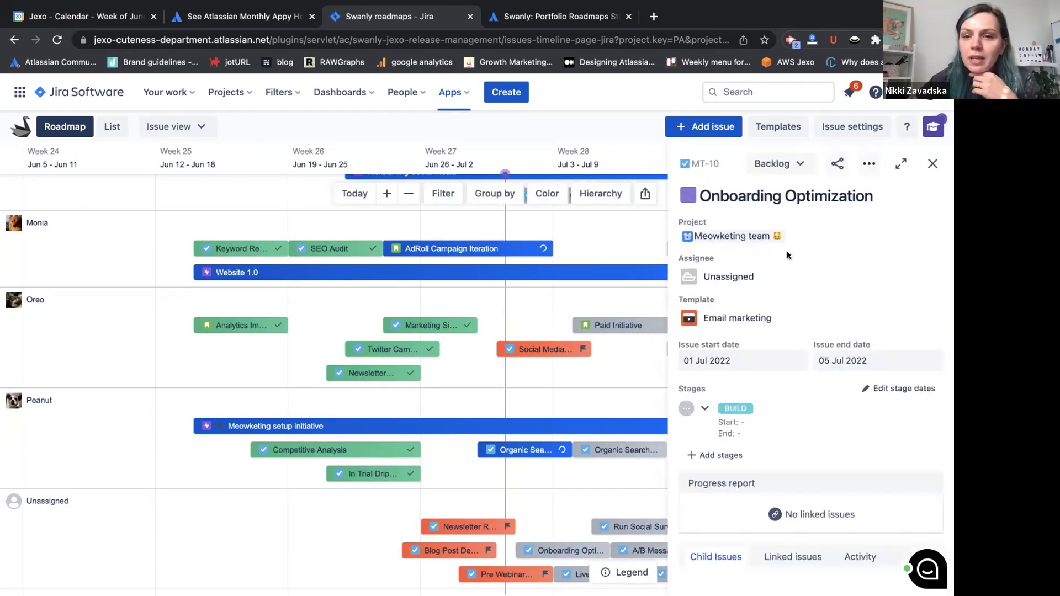
click(733, 273)
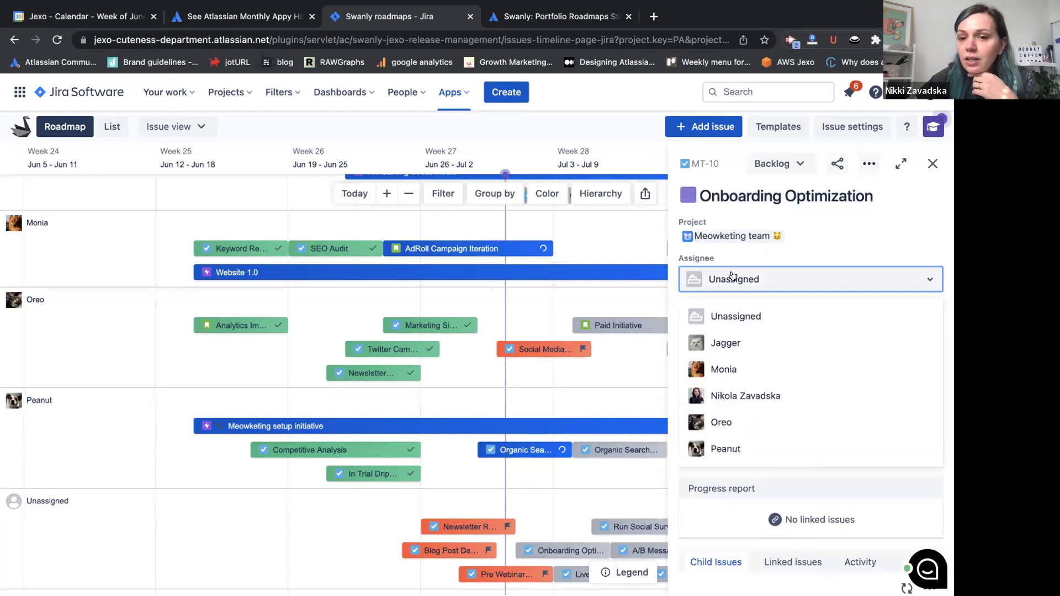
click(730, 344)
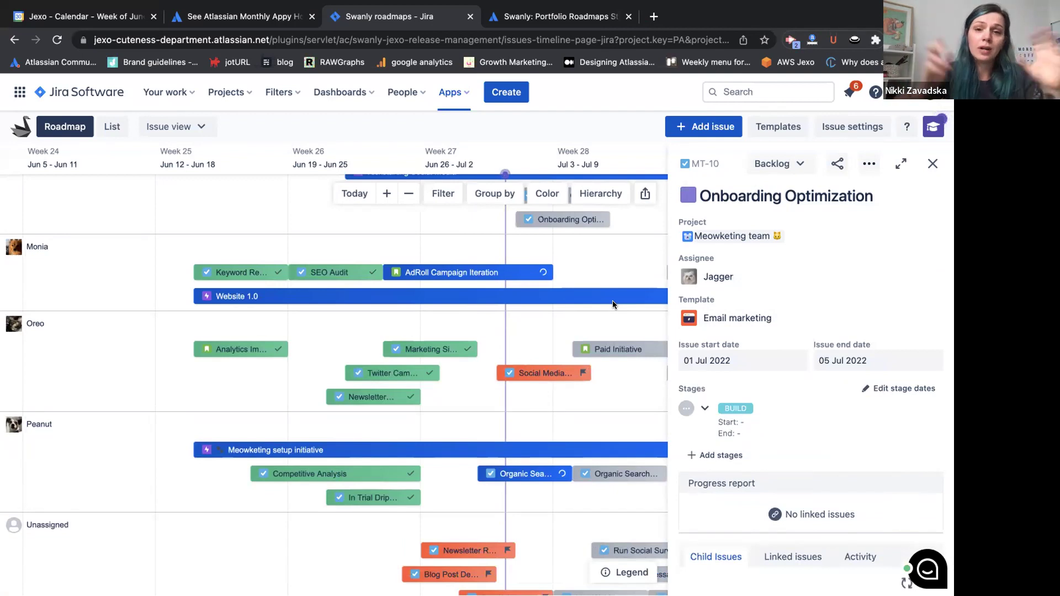
scroll(613, 301, up, 1)
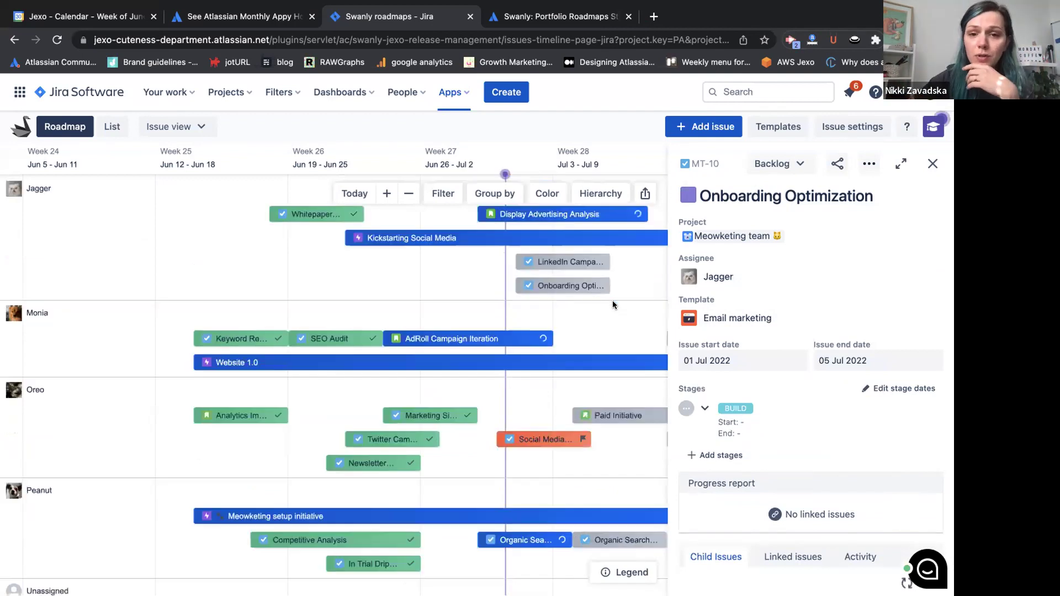
click(932, 162)
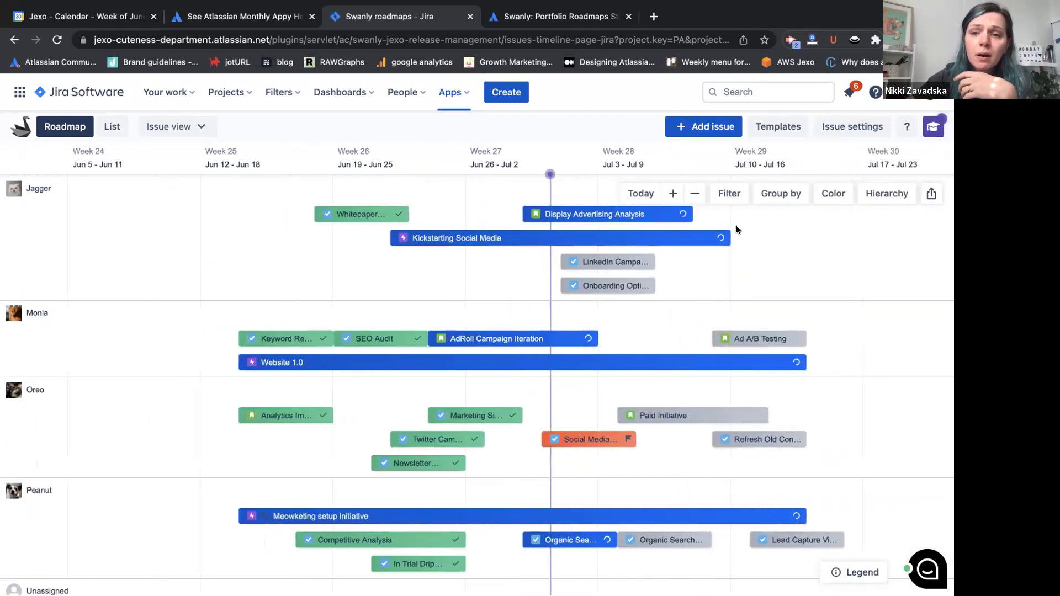
Group the roadmap by fix version/release.
click(787, 193)
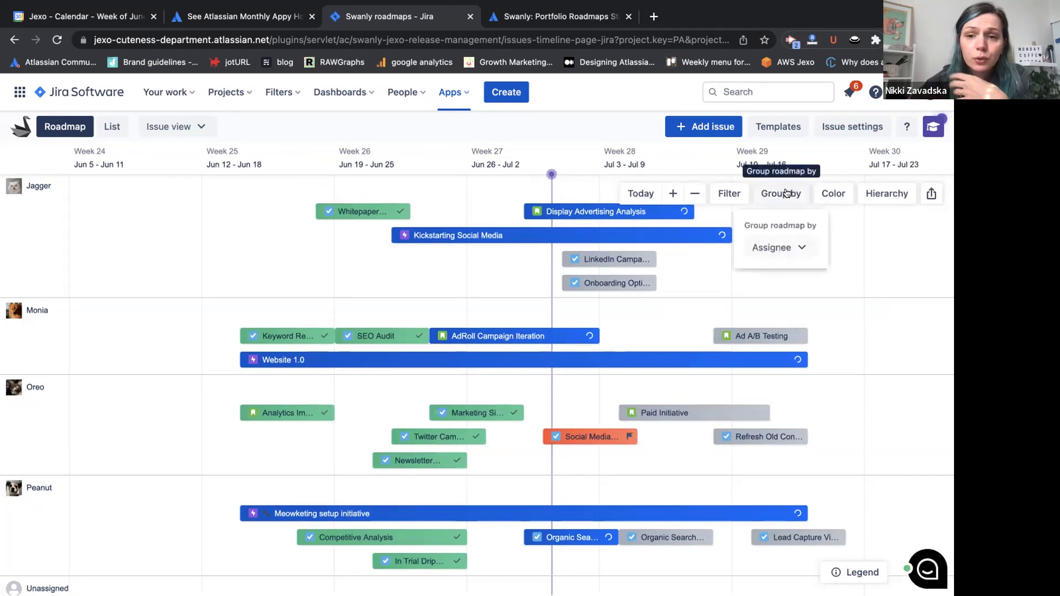
click(775, 245)
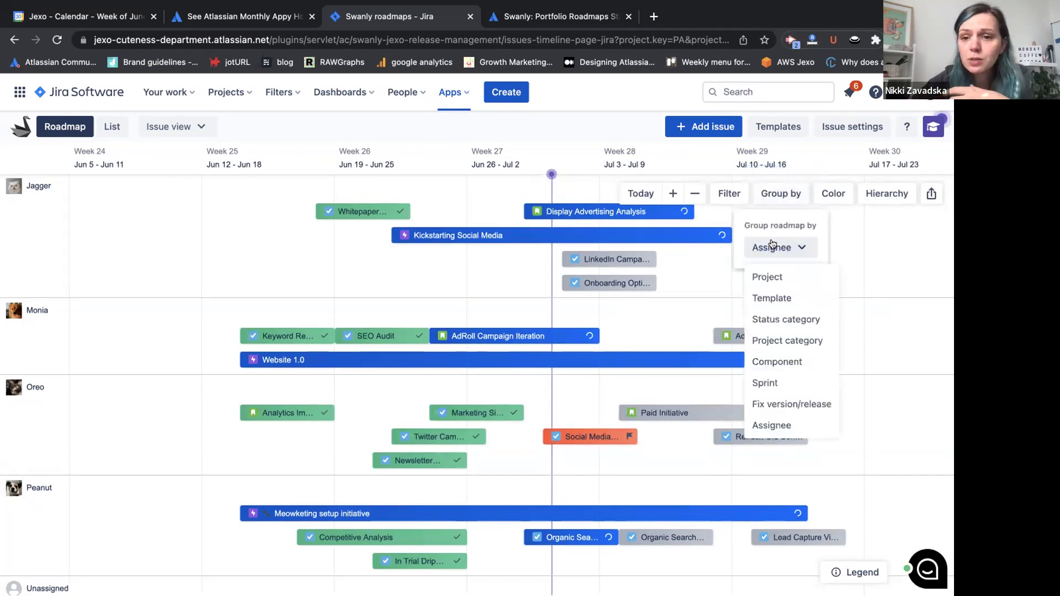
click(796, 405)
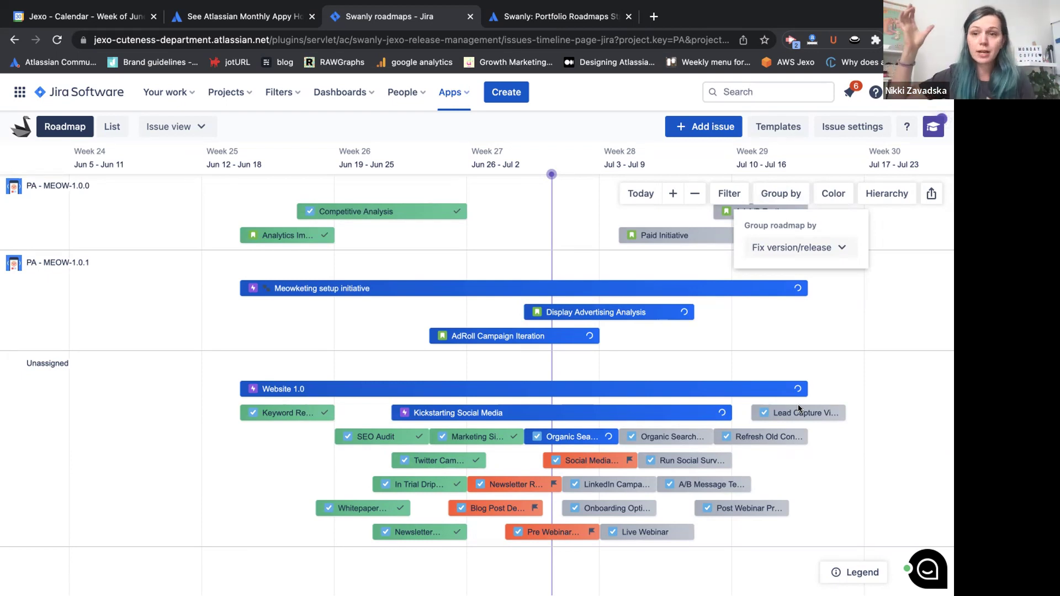
click(837, 252)
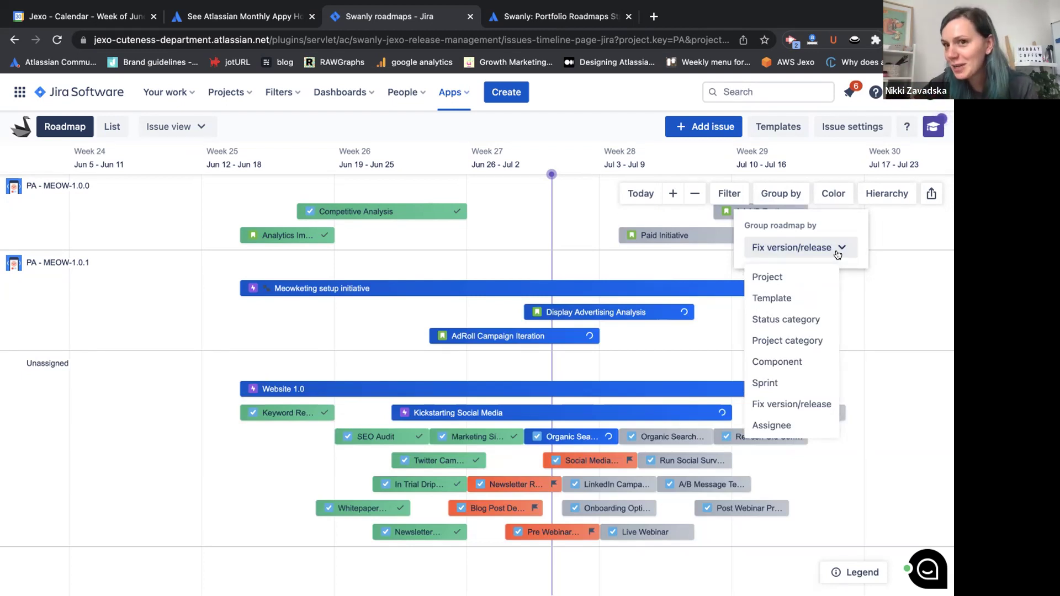
click(866, 287)
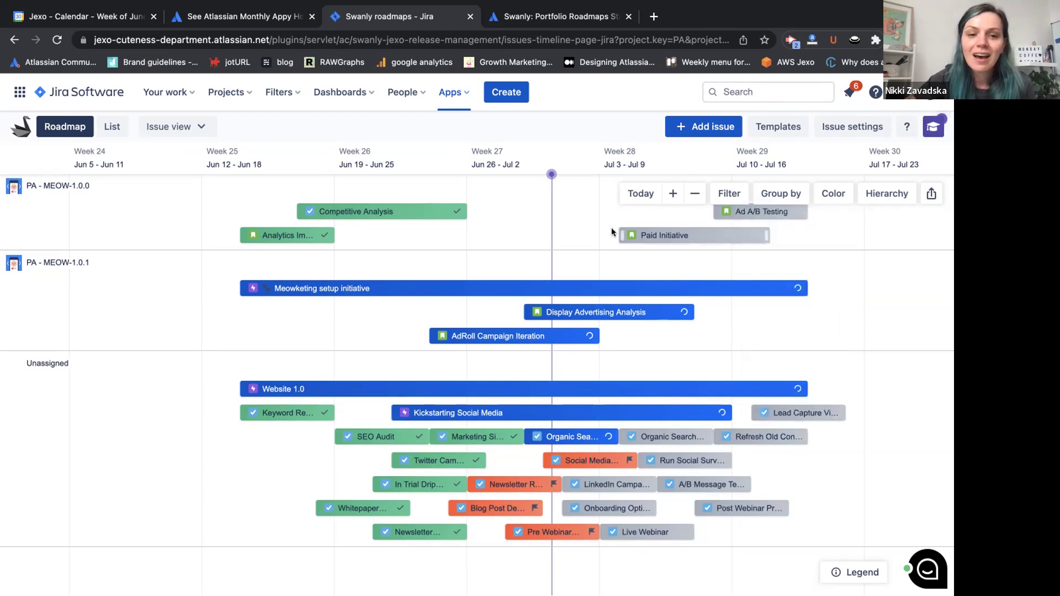
Open the Meowketing setup initiative in full view and examine its child issue progress and child issue list.
click(288, 287)
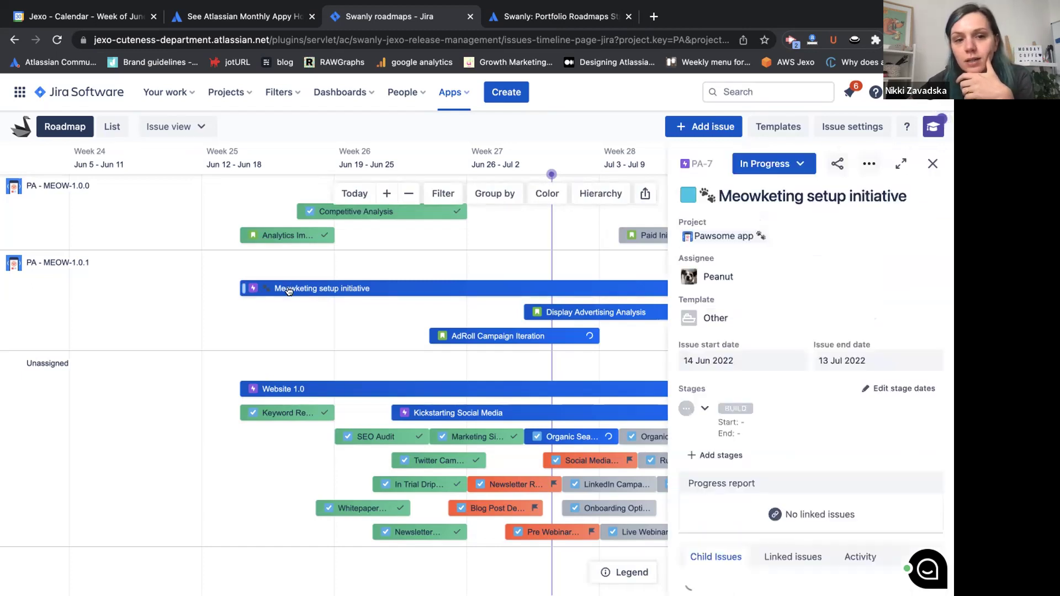
click(896, 168)
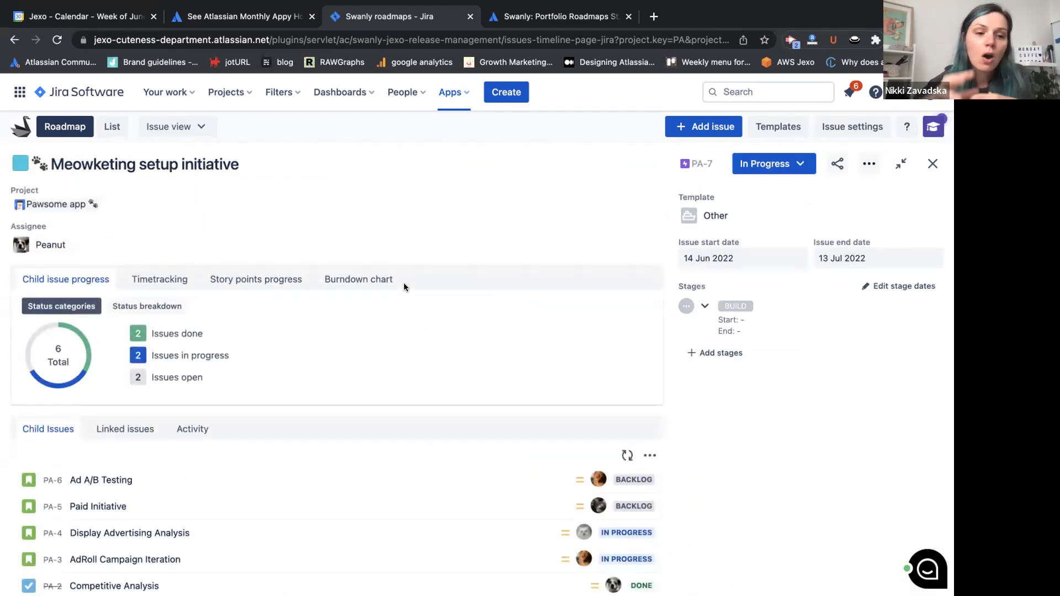
scroll(166, 555, down, 1)
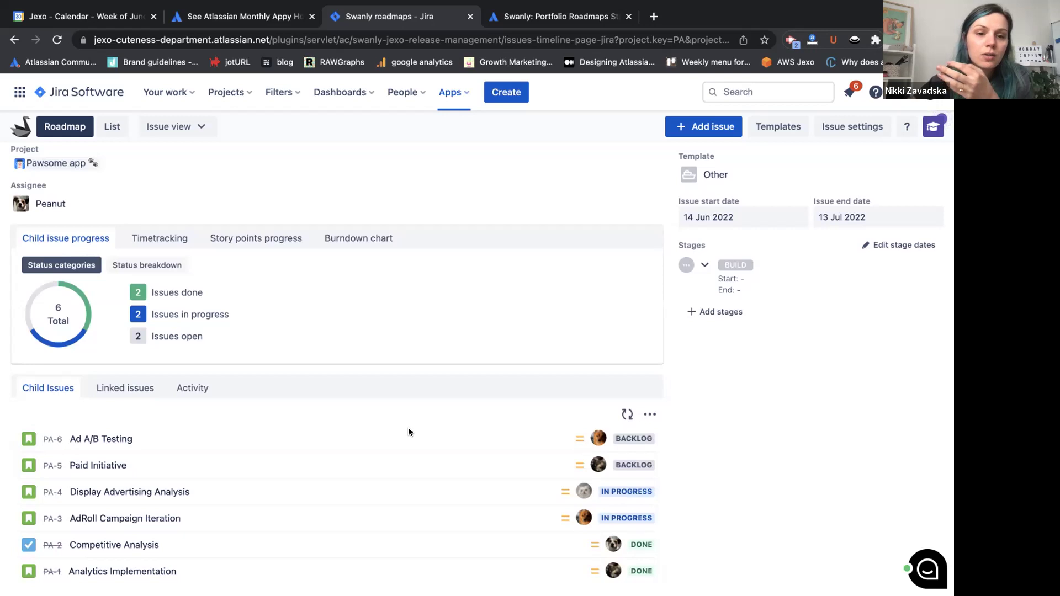
scroll(408, 304, up, 2)
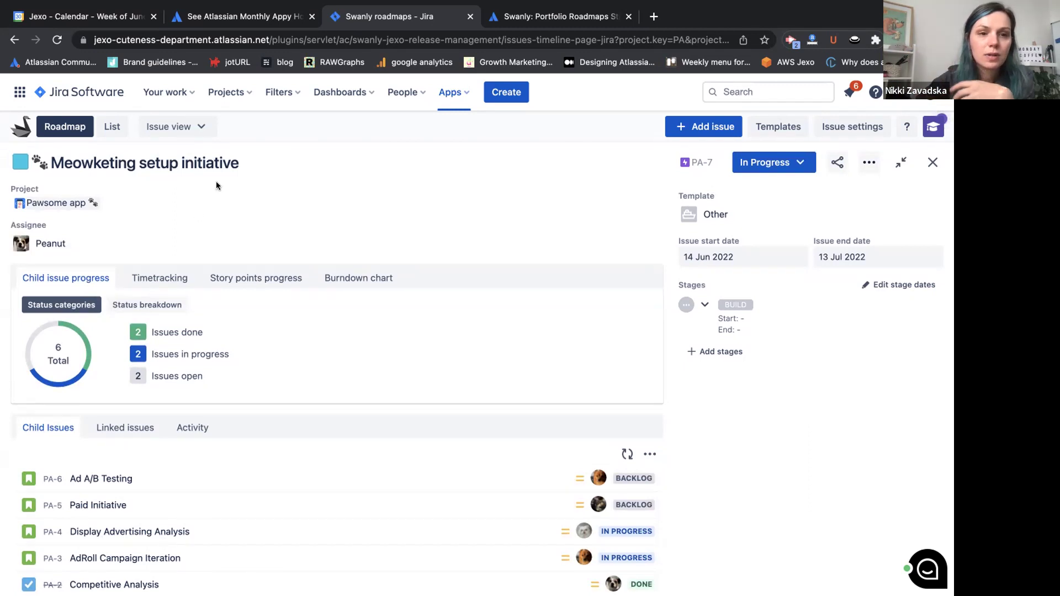
scroll(224, 182, up, 1)
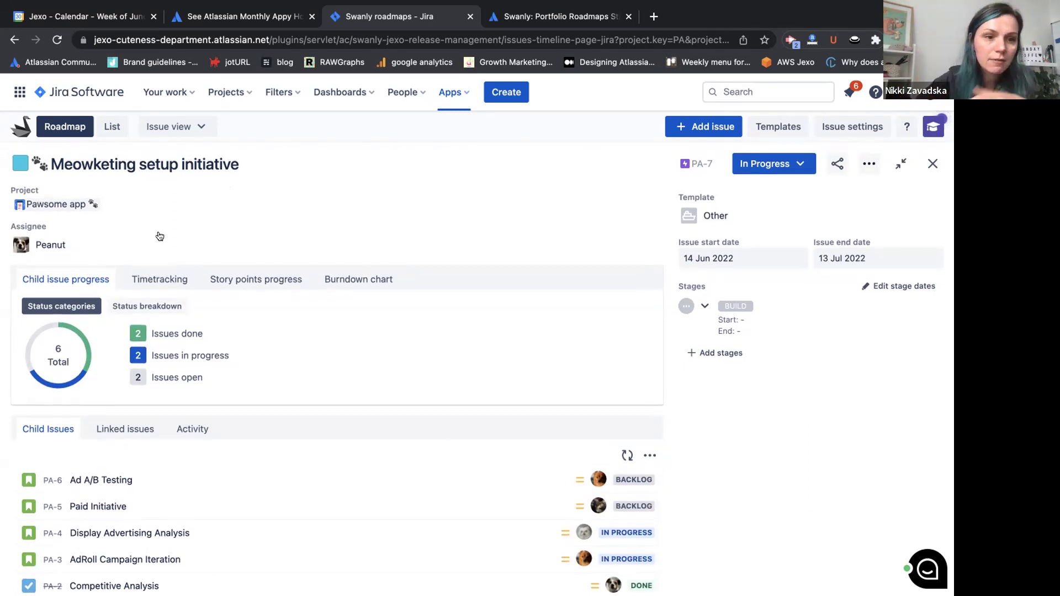
Review the initiative's status breakdown, time tracking, story points progress and burndown chart.
click(111, 306)
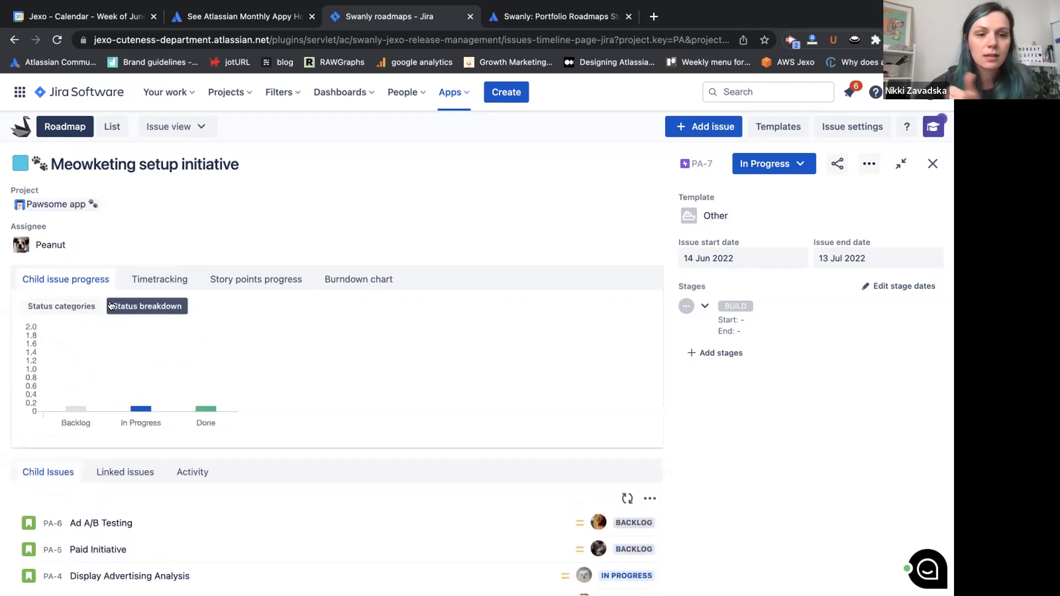
click(141, 280)
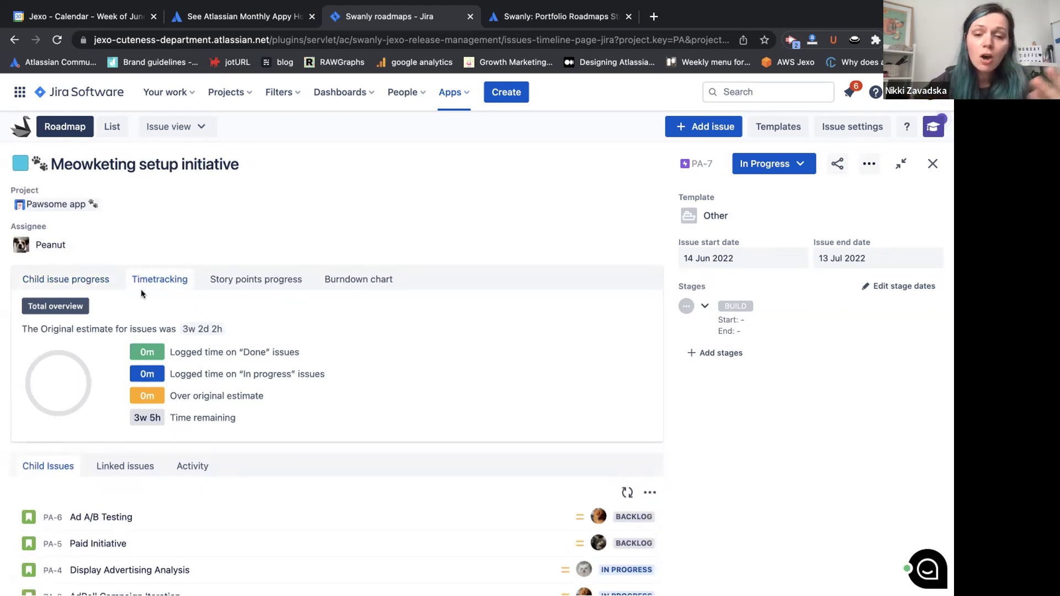
click(236, 278)
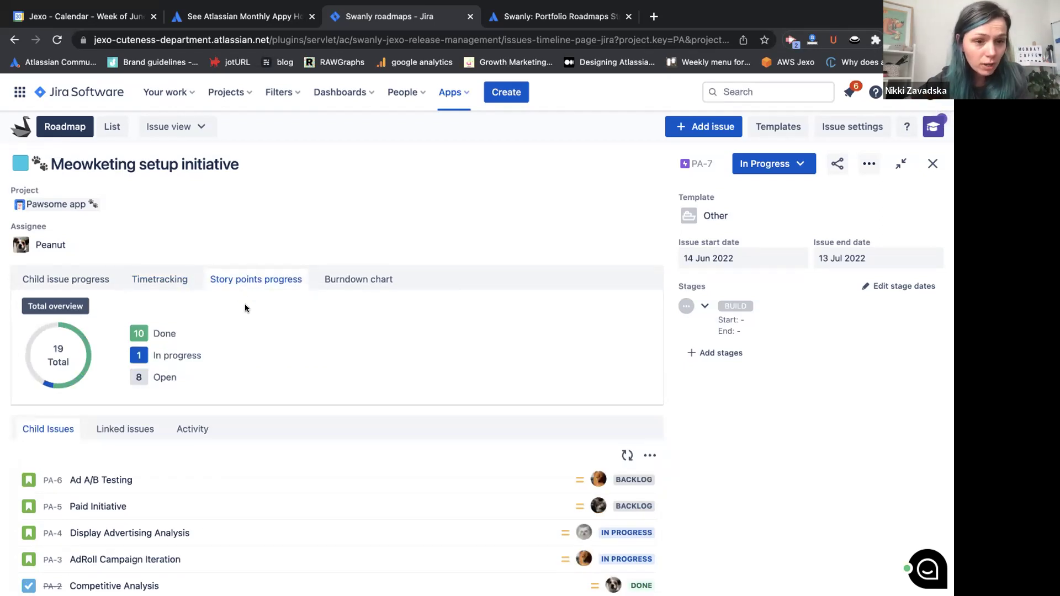
click(333, 279)
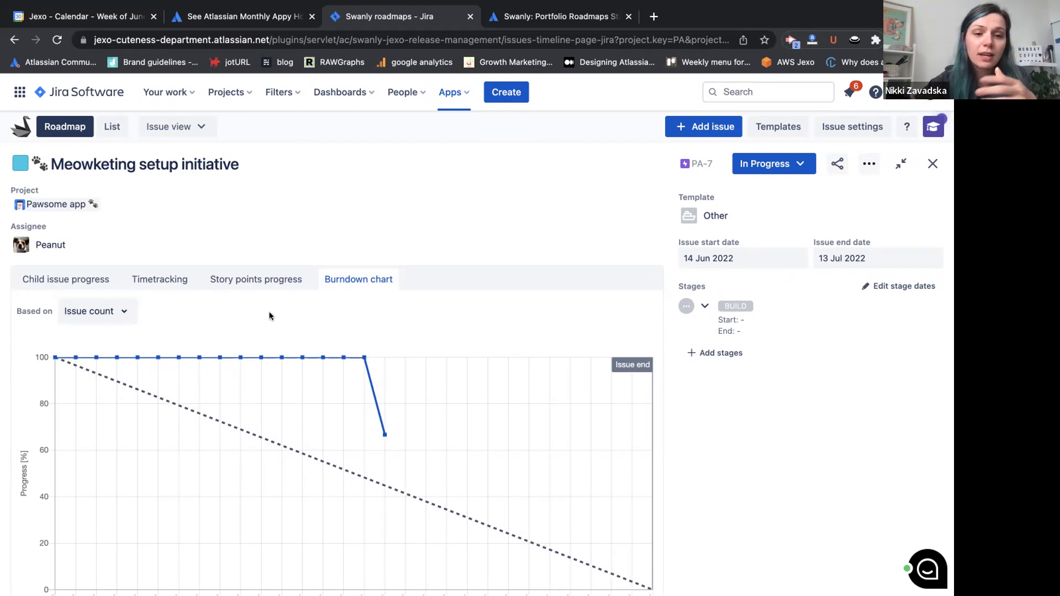
scroll(269, 312, down, 2)
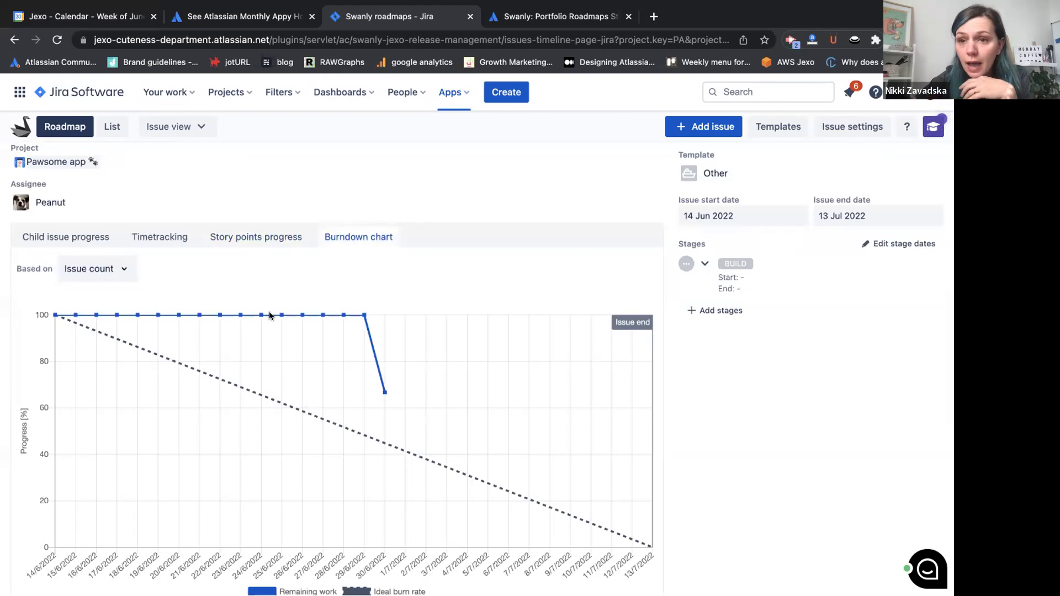
scroll(270, 316, up, 2)
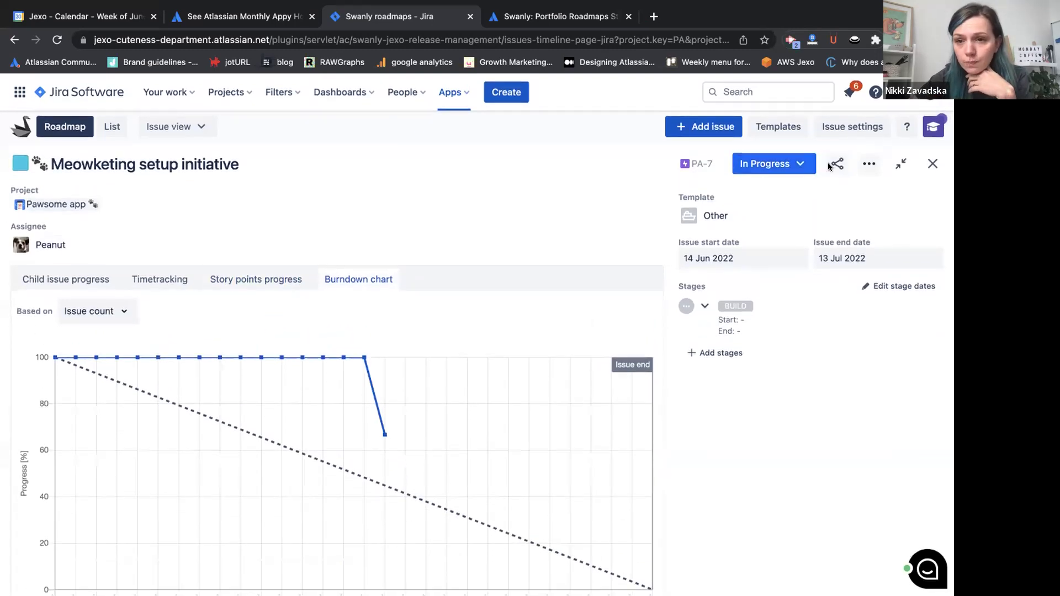
View the share link for the Meowketing setup initiative, and close its details.
click(838, 164)
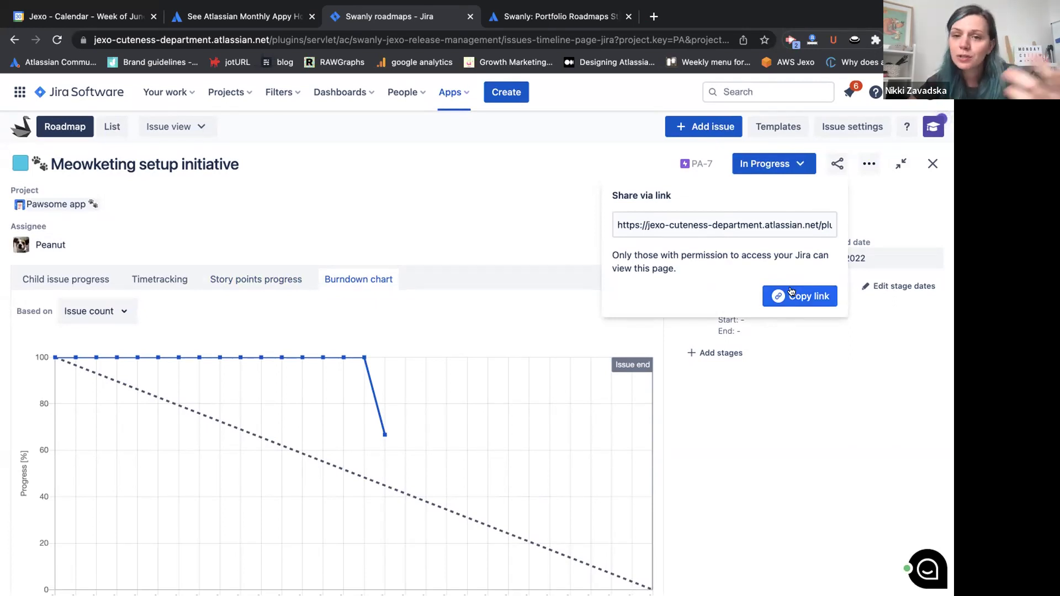
click(933, 164)
click(932, 164)
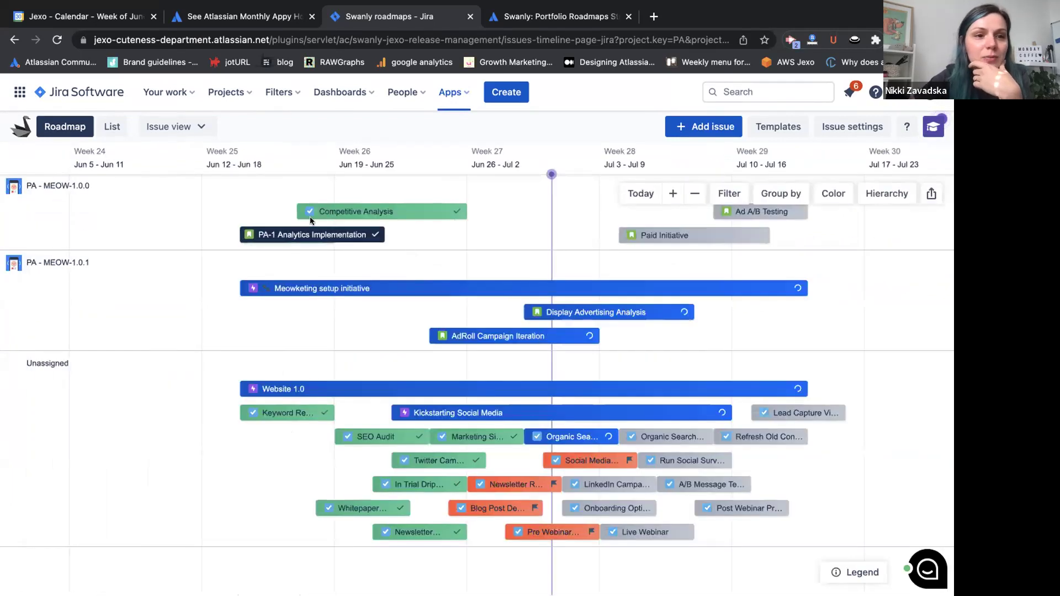
scroll(139, 206, up, 1)
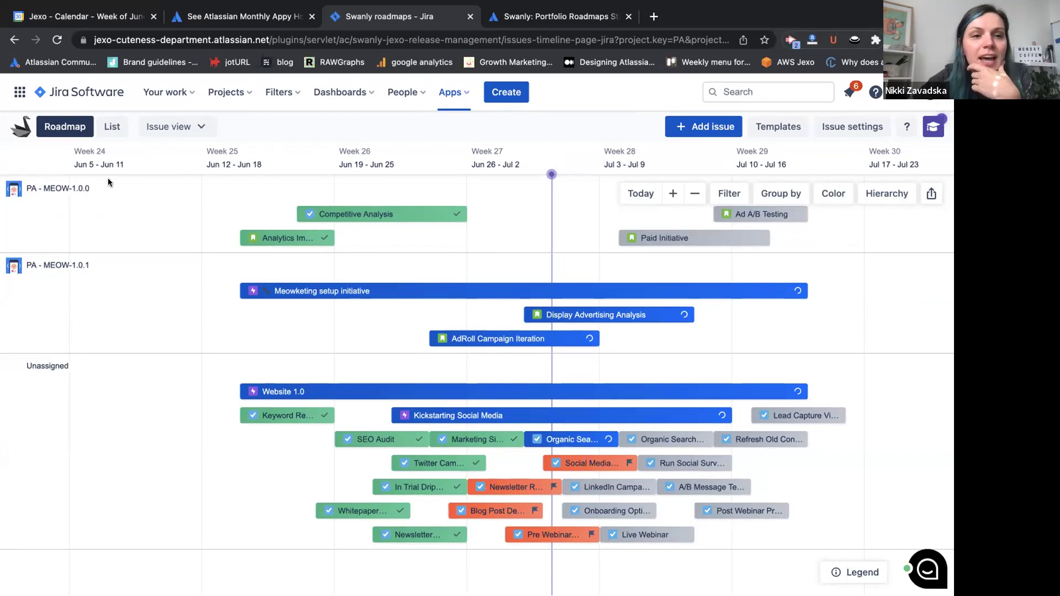
Show the issues as a list, expand the Meowketing setup initiative's child issues, and check its details.
click(105, 132)
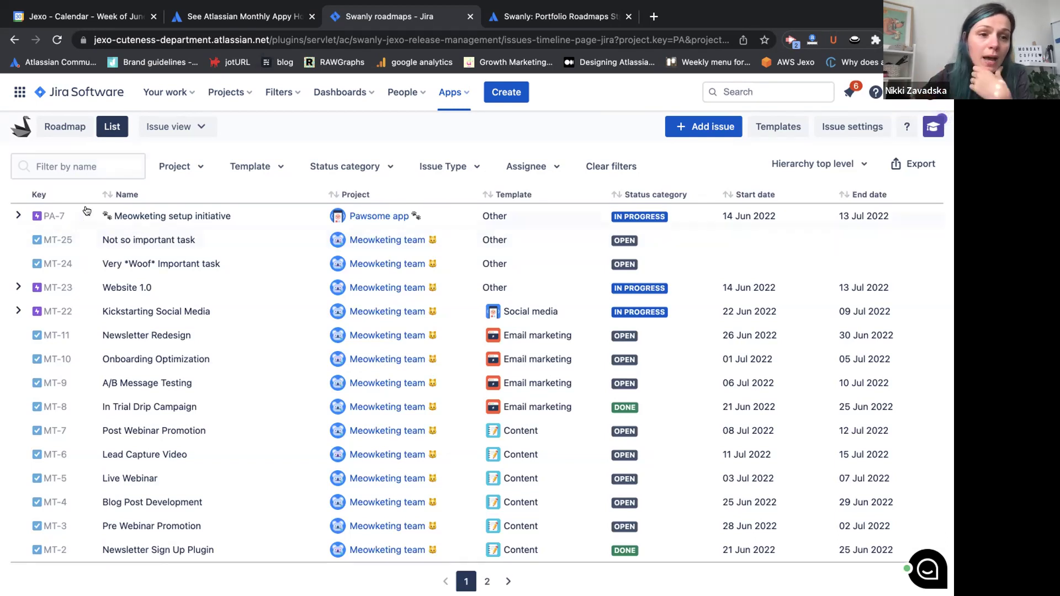
click(18, 216)
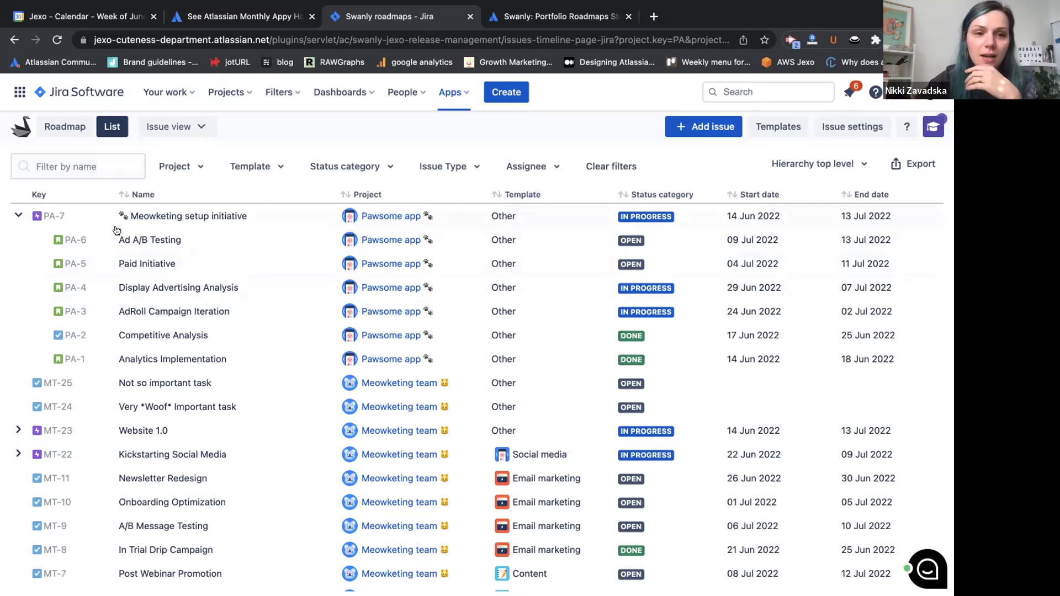
click(142, 216)
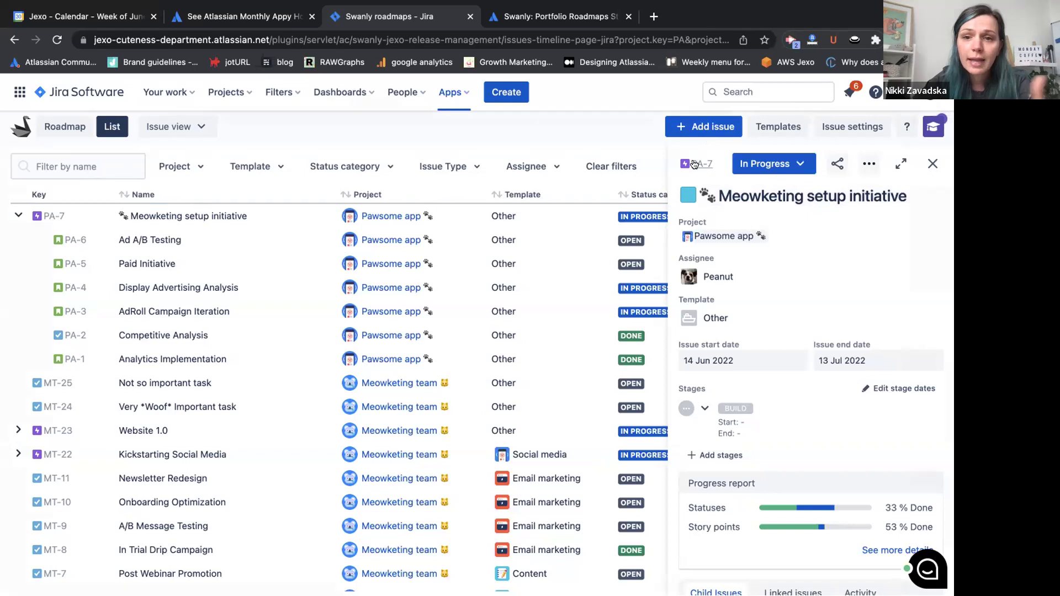
click(694, 164)
click(875, 140)
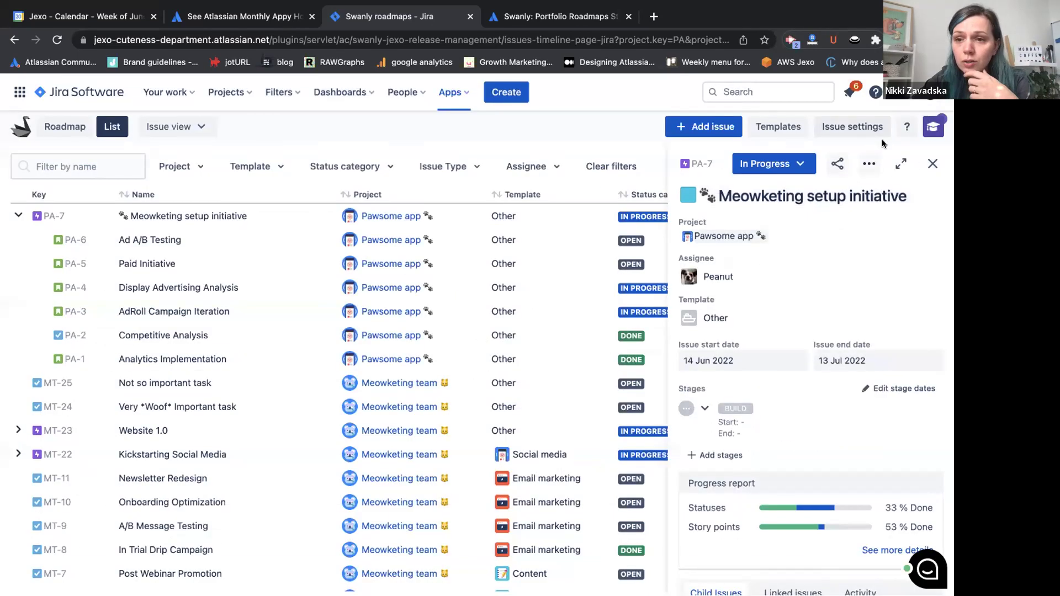
click(932, 163)
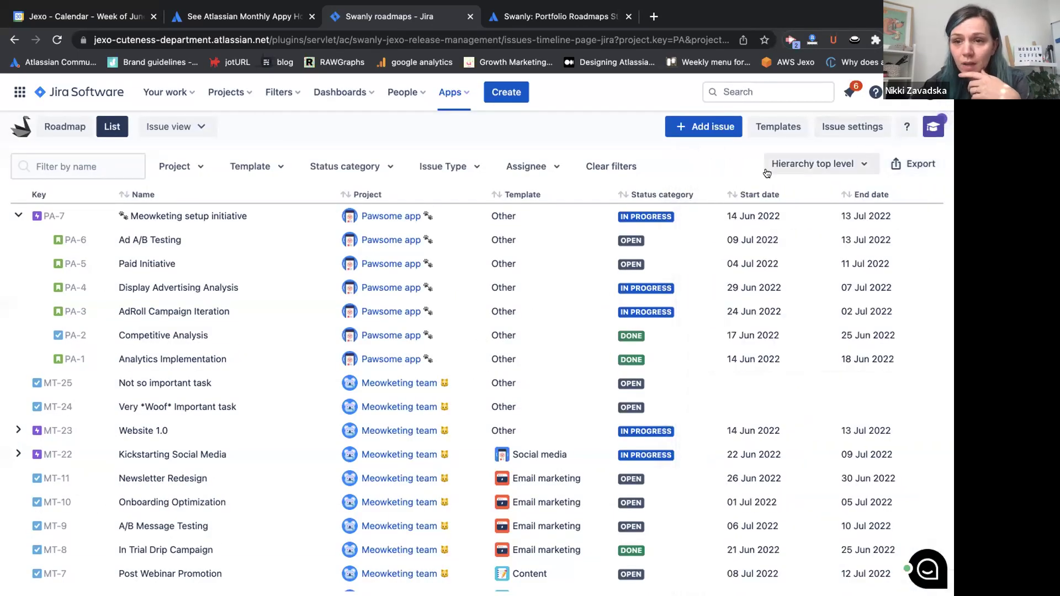
Turn on dark mode for Swanly and return to the roadmap view.
click(843, 135)
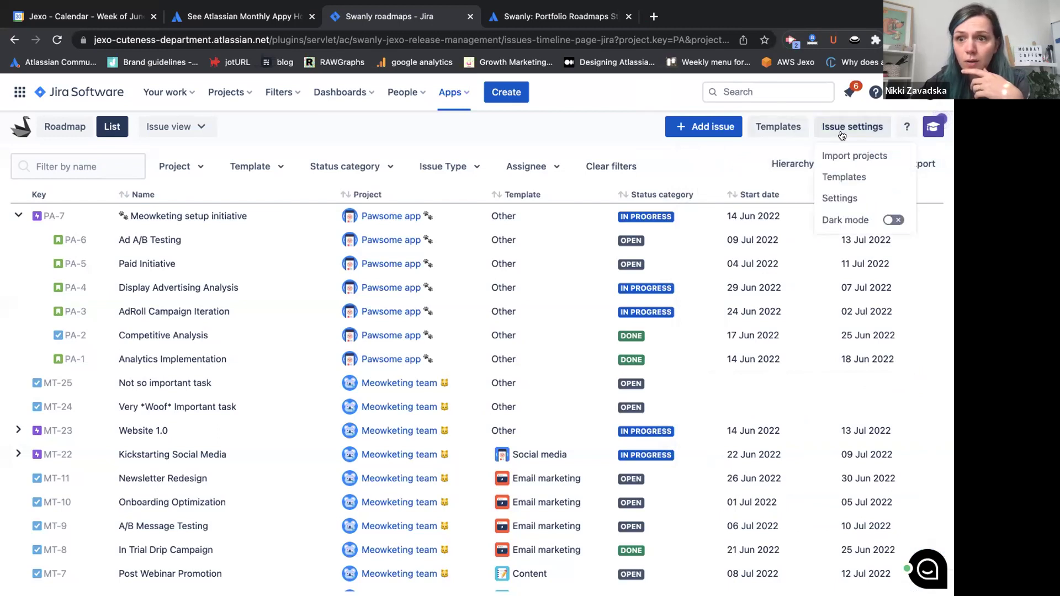
click(894, 220)
click(71, 125)
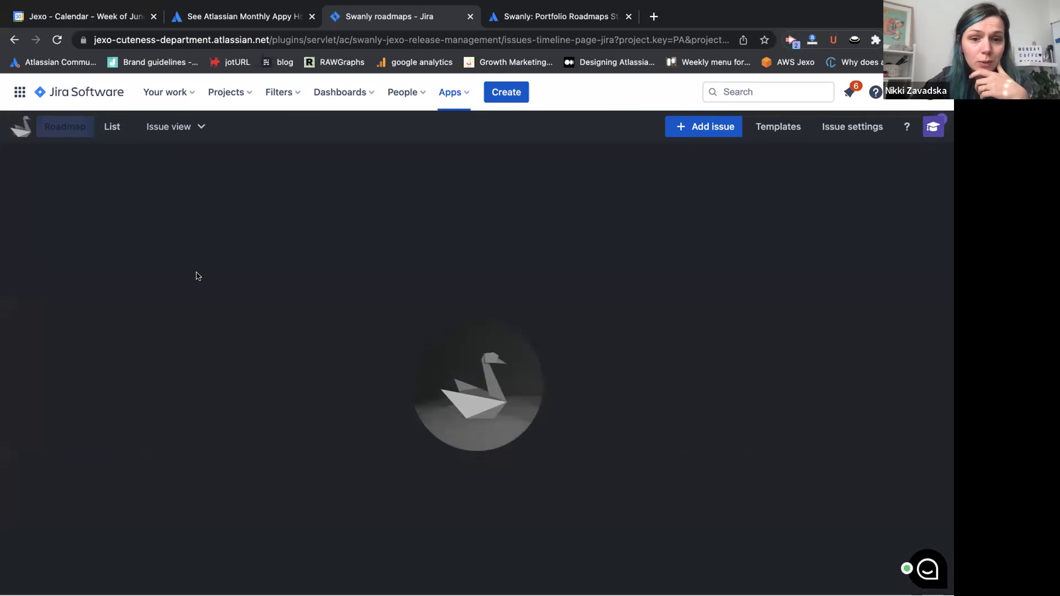
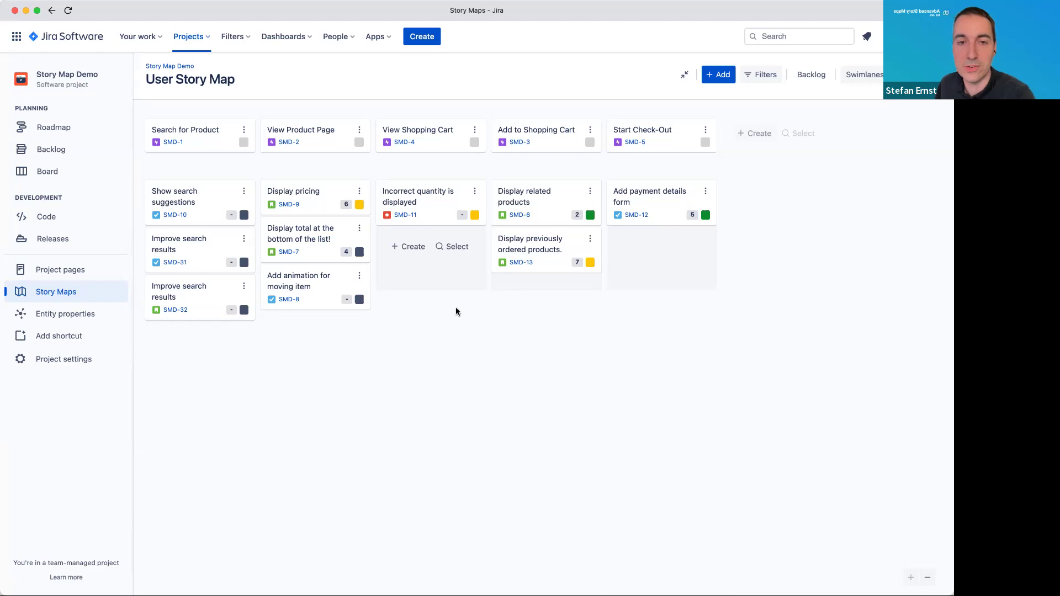
click(749, 136)
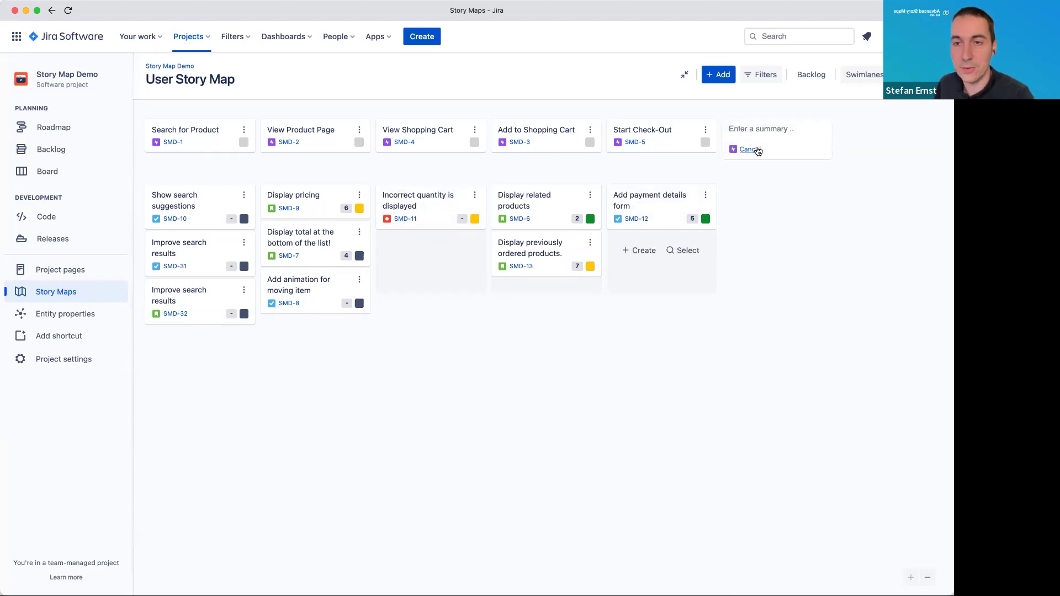
click(758, 150)
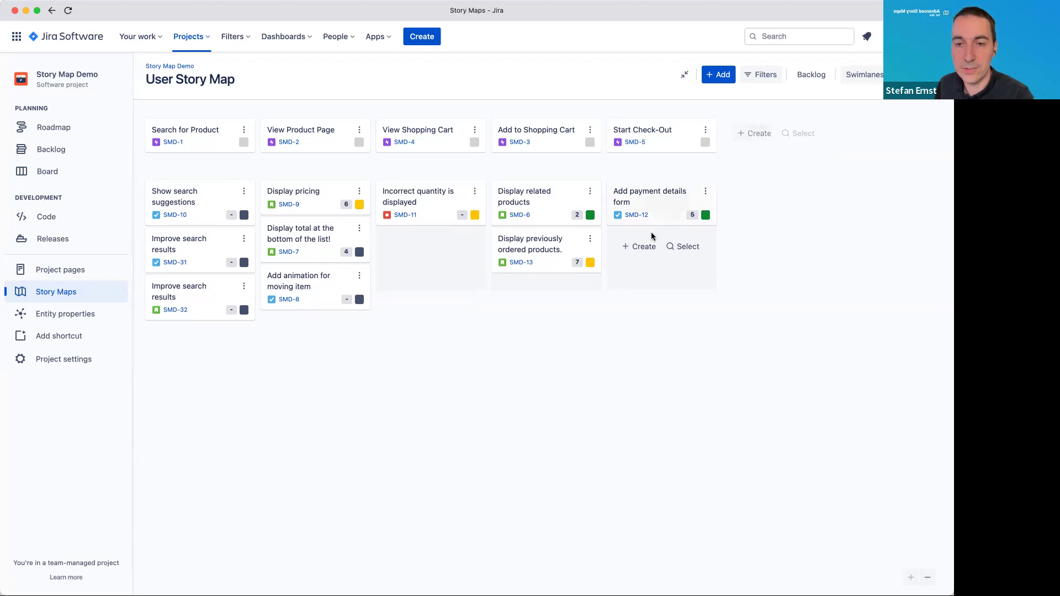
click(642, 246)
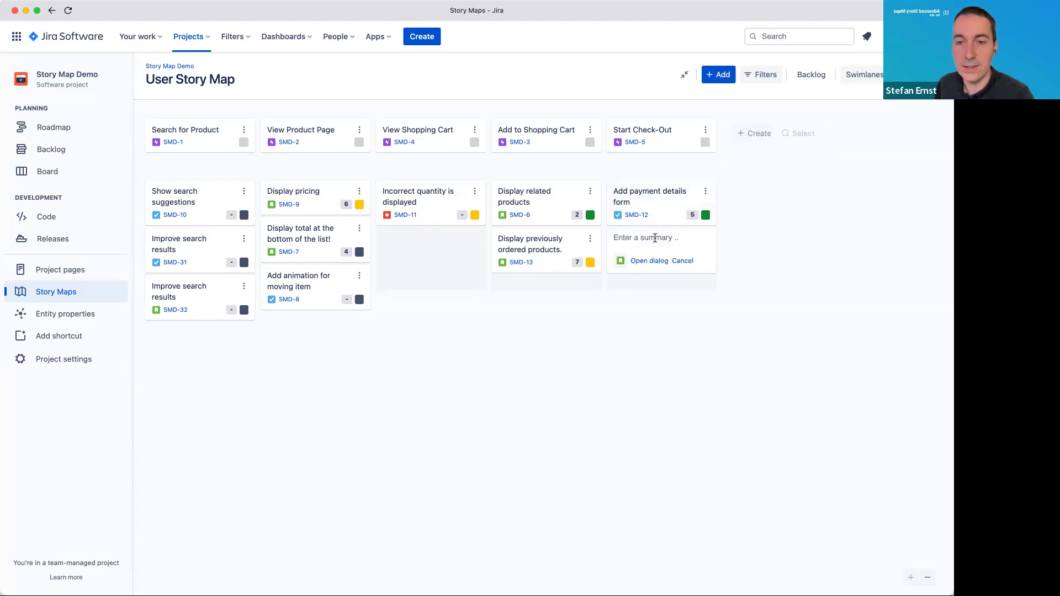
click(684, 263)
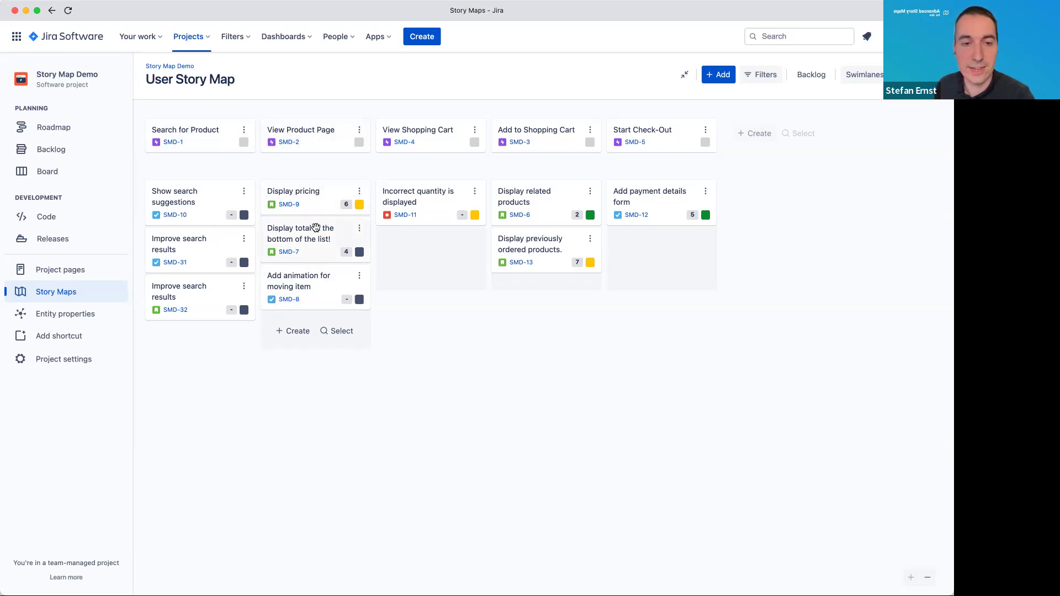
Examine the details of the "Display total at the bottom of the list!" story, and close them.
click(290, 252)
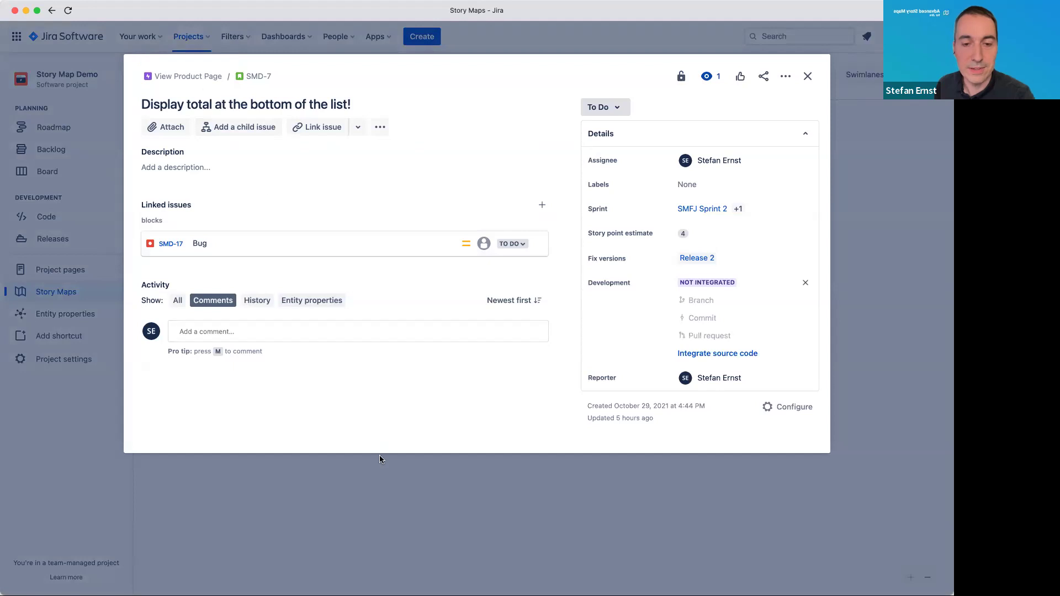
click(383, 496)
Move the "Display total at the bottom of the list!" story under the View Shopping Cart epic, and open that epic's details.
mouse_move(320, 235)
mouse_down()
mouse_move(407, 274)
mouse_move(439, 332)
mouse_move(504, 257)
mouse_move(215, 241)
mouse_move(323, 232)
mouse_move(222, 290)
mouse_move(215, 243)
mouse_move(215, 310)
mouse_move(231, 263)
mouse_move(320, 248)
mouse_up()
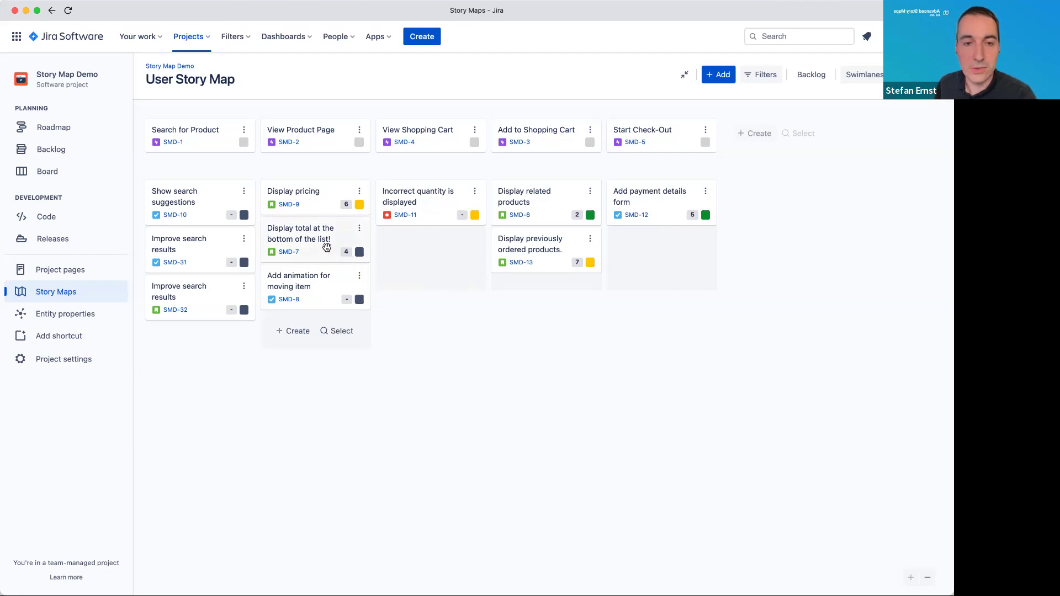
drag(328, 248, 443, 253)
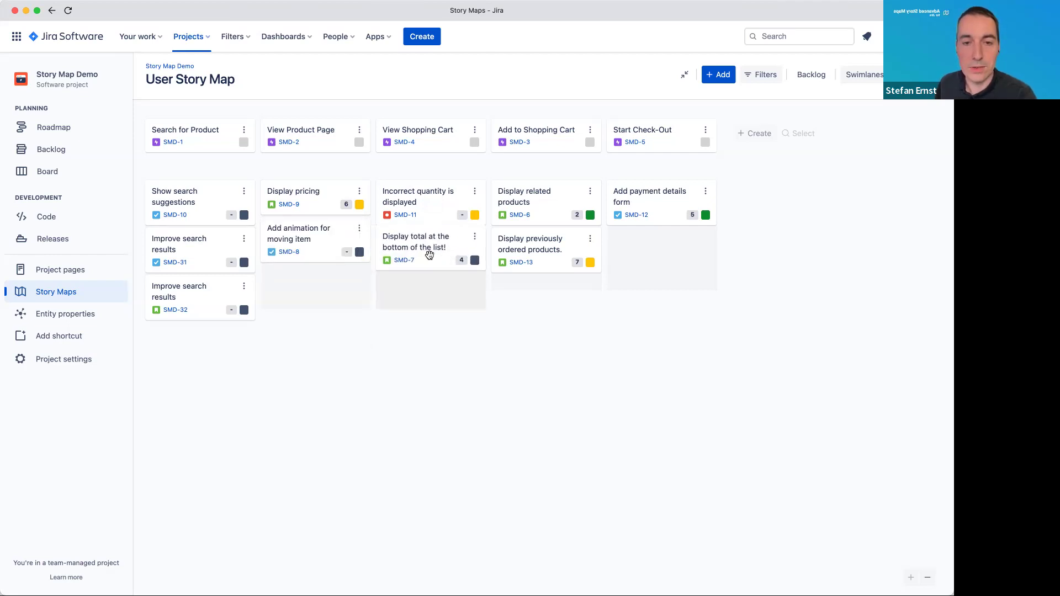
click(404, 143)
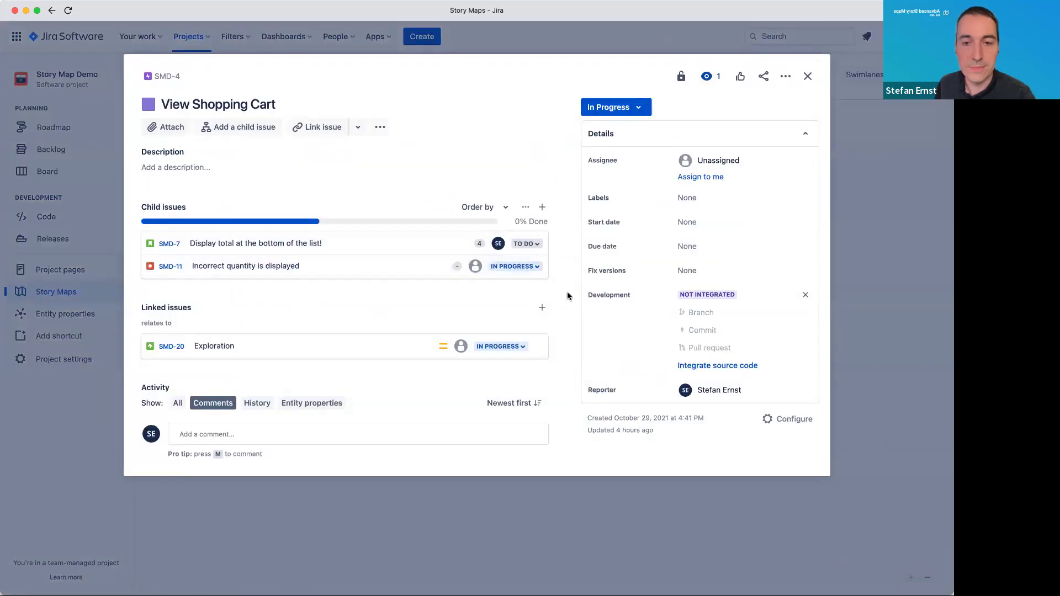
Close the epic's details, set the status of the "Incorrect quantity is displayed" bug to Done, and return to the story map.
click(808, 77)
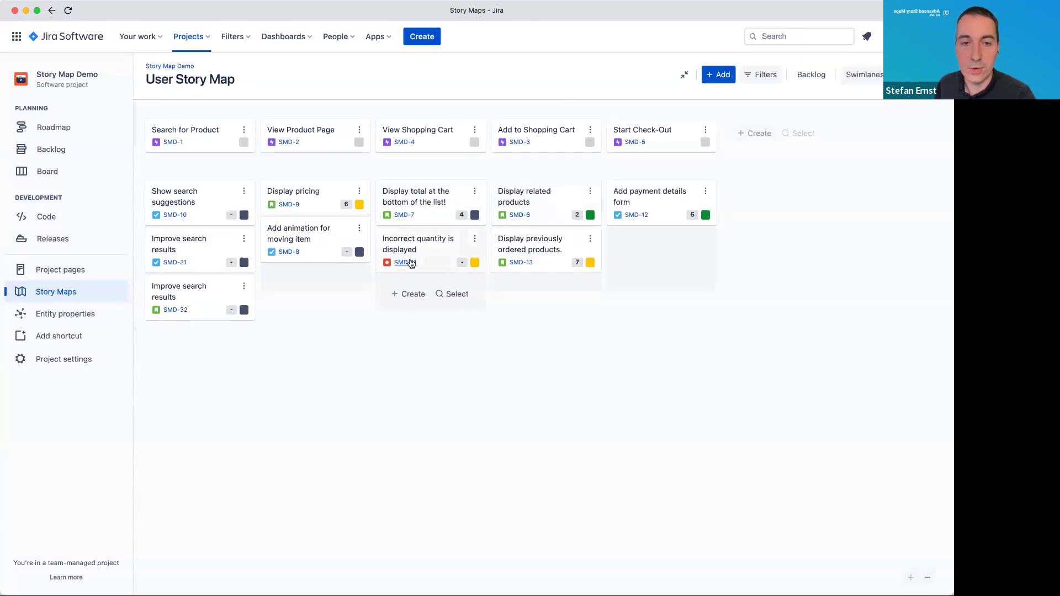
click(408, 263)
click(615, 107)
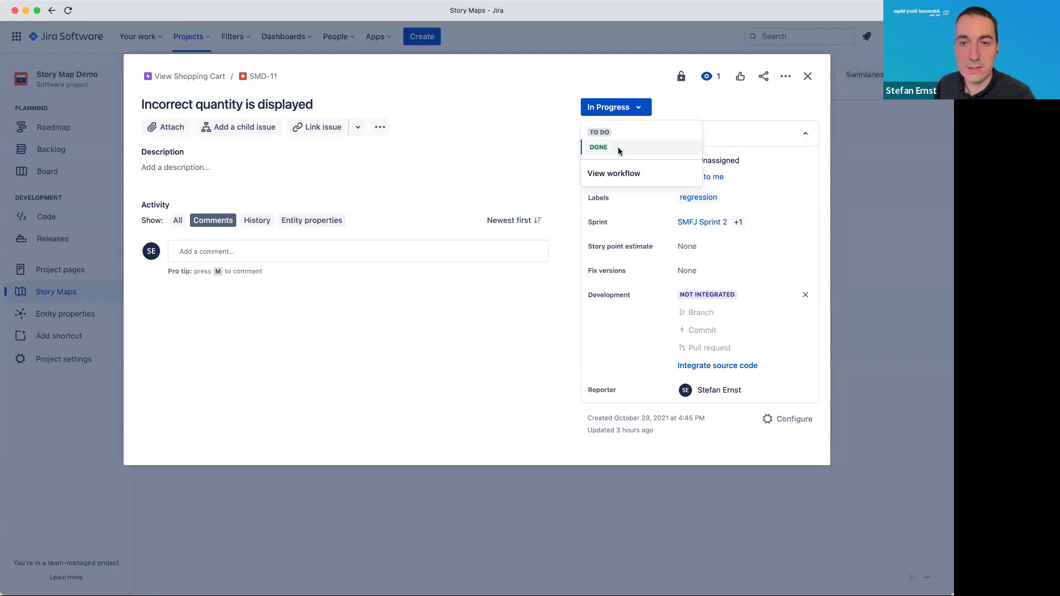
click(619, 151)
click(856, 218)
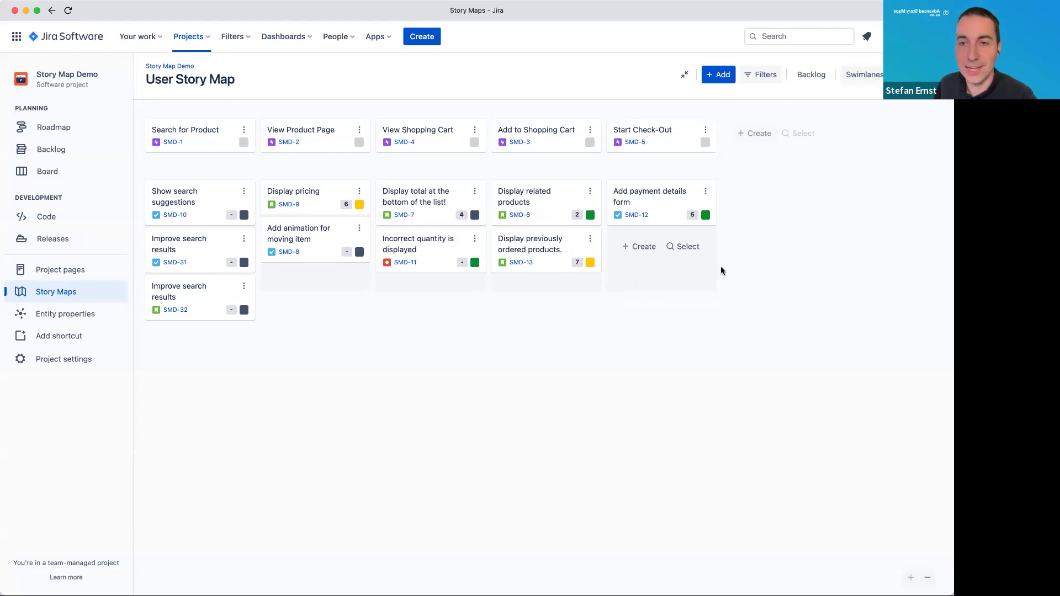
Group the story map into release swimlanes and move the "Display pricing" story from No Release to Release 1.
click(870, 75)
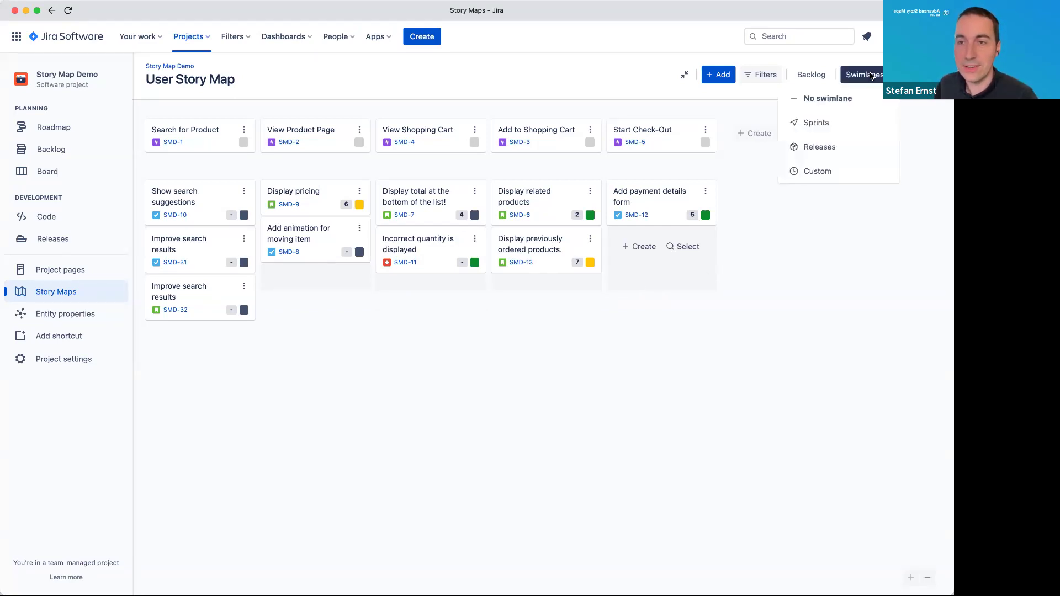
click(852, 145)
scroll(302, 319, down, 1)
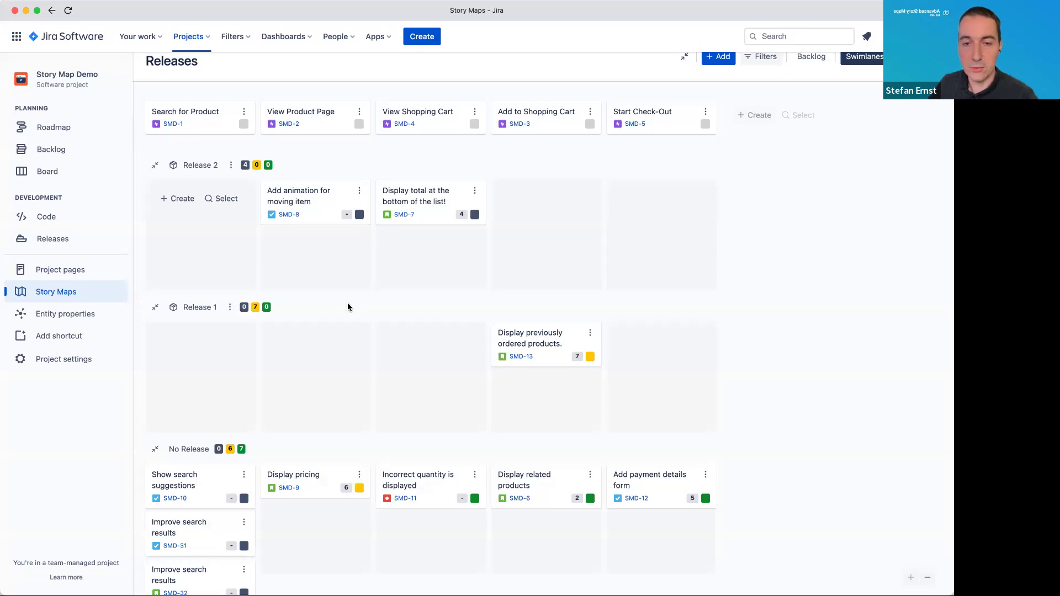
drag(309, 489, 324, 386)
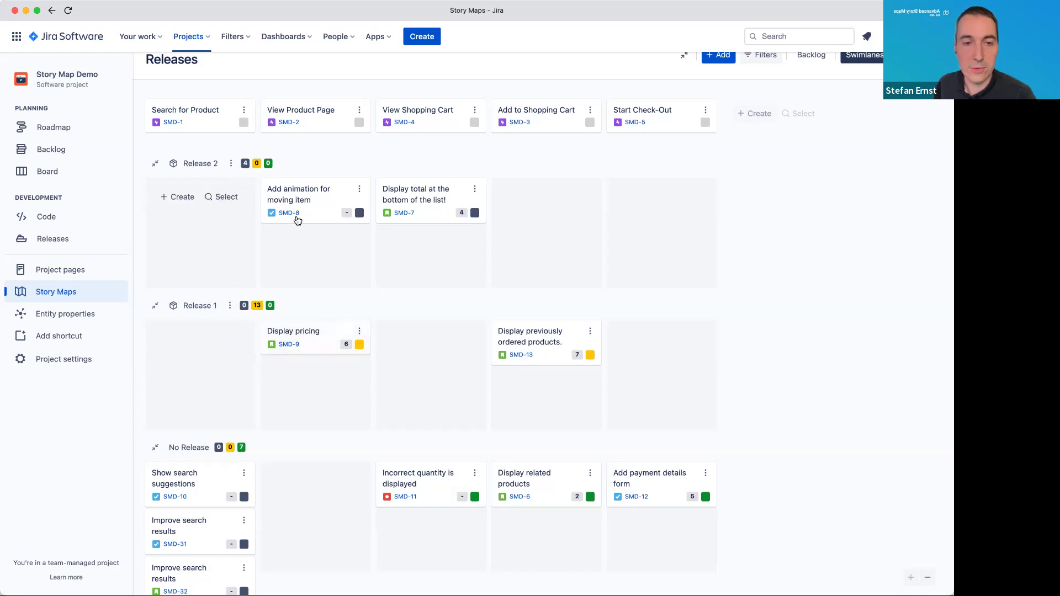
scroll(468, 281, up, 1)
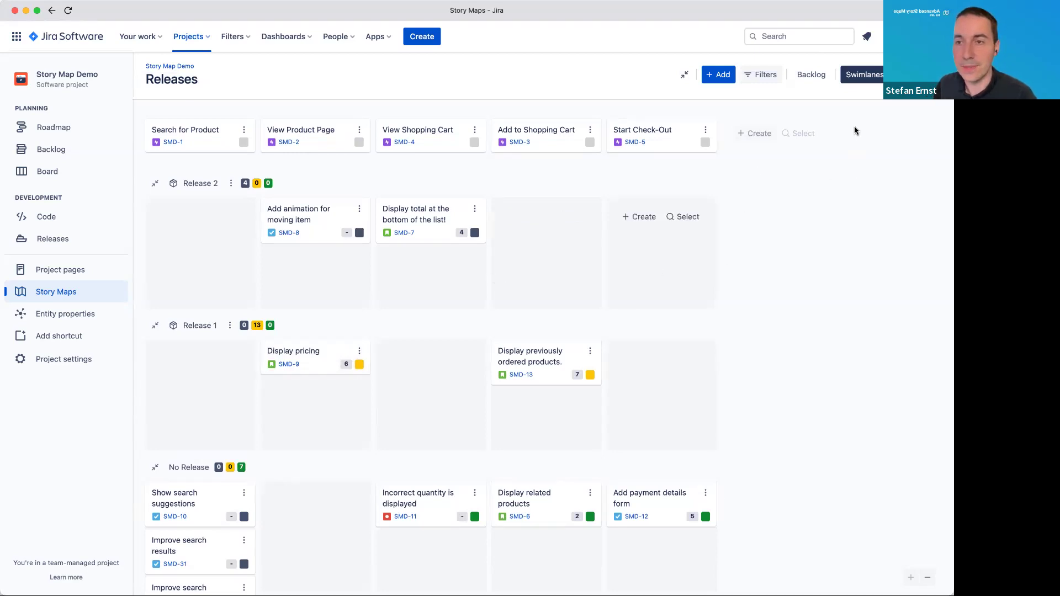
Configure the story map's hierarchy to use Activity issues as the top level elements.
click(927, 75)
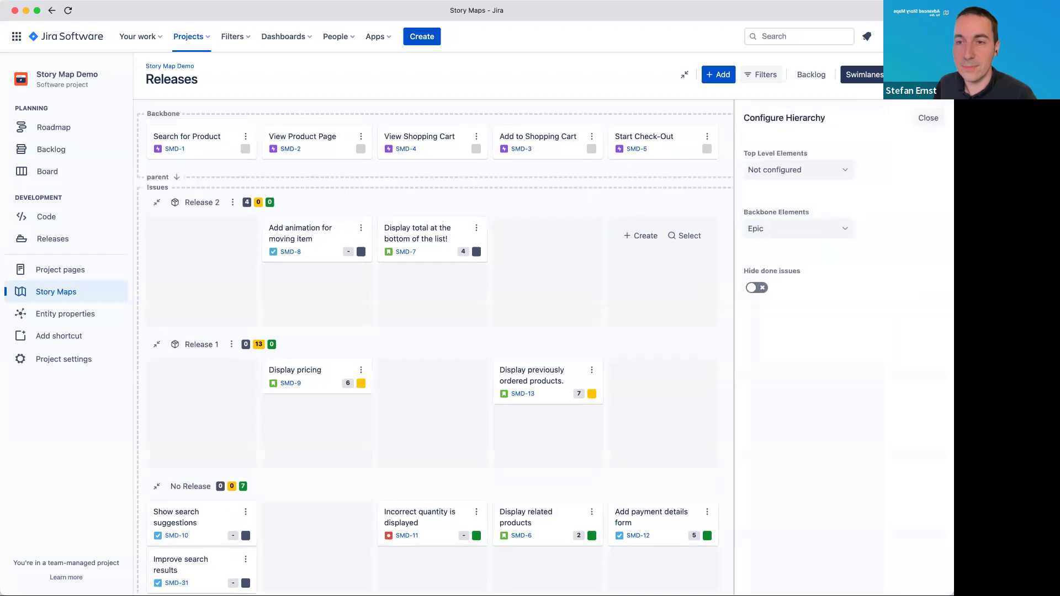
click(837, 170)
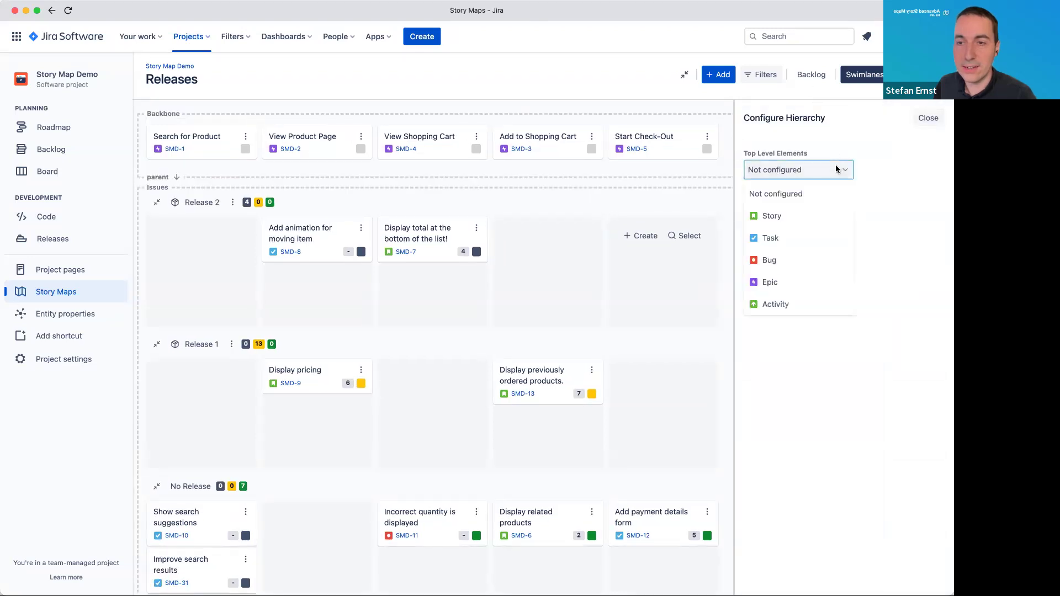
click(776, 305)
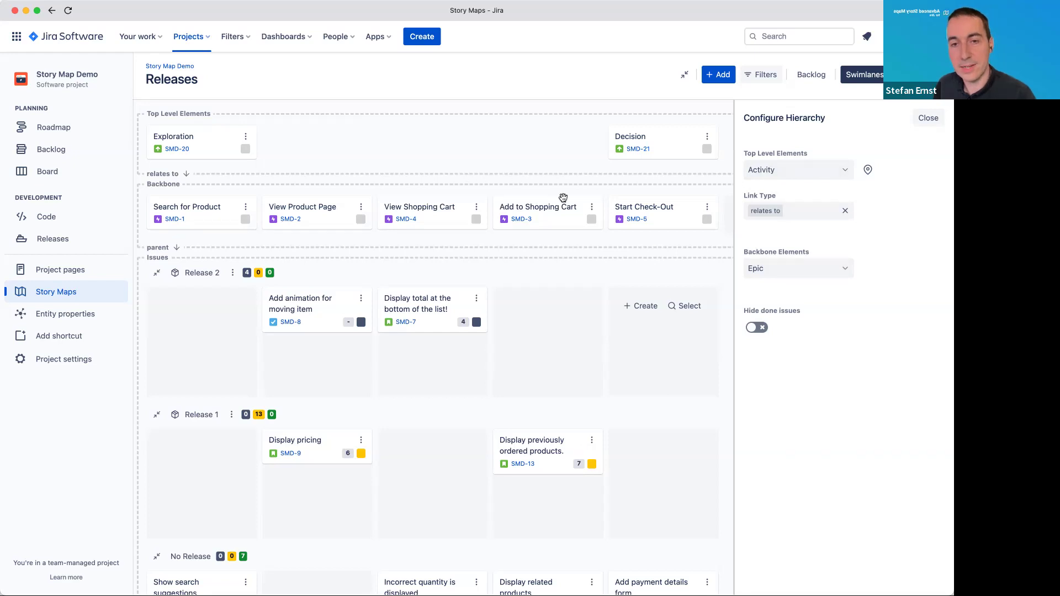
Rearrange the backbone epics so that View Shopping Cart comes after Start Check-Out under the Exploration activity.
scroll(522, 203, right, 1)
drag(522, 203, 477, 210)
drag(672, 214, 576, 220)
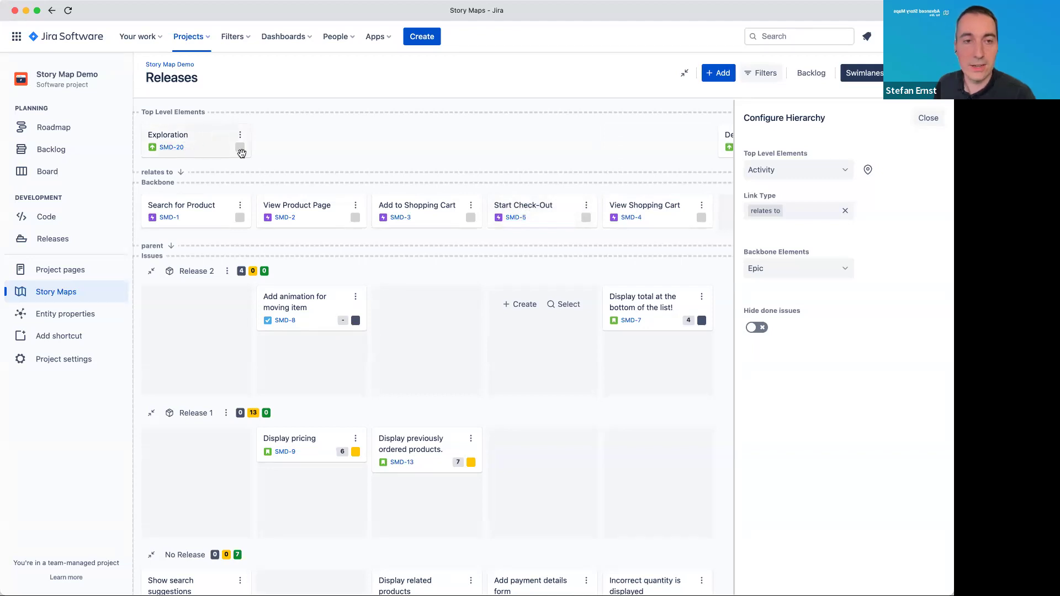
Look over the rearranged map, show the optional filter for the Activity top level elements, and close the hierarchy configuration.
scroll(264, 158, left, 1)
scroll(264, 158, down, 1)
scroll(263, 158, up, 1)
scroll(263, 157, right, 1)
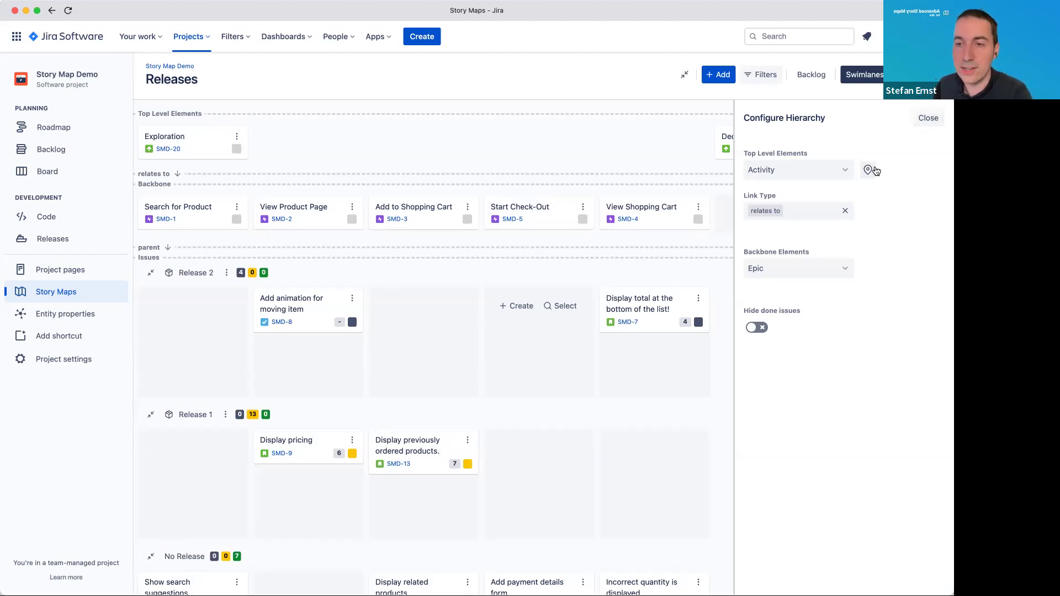
click(868, 170)
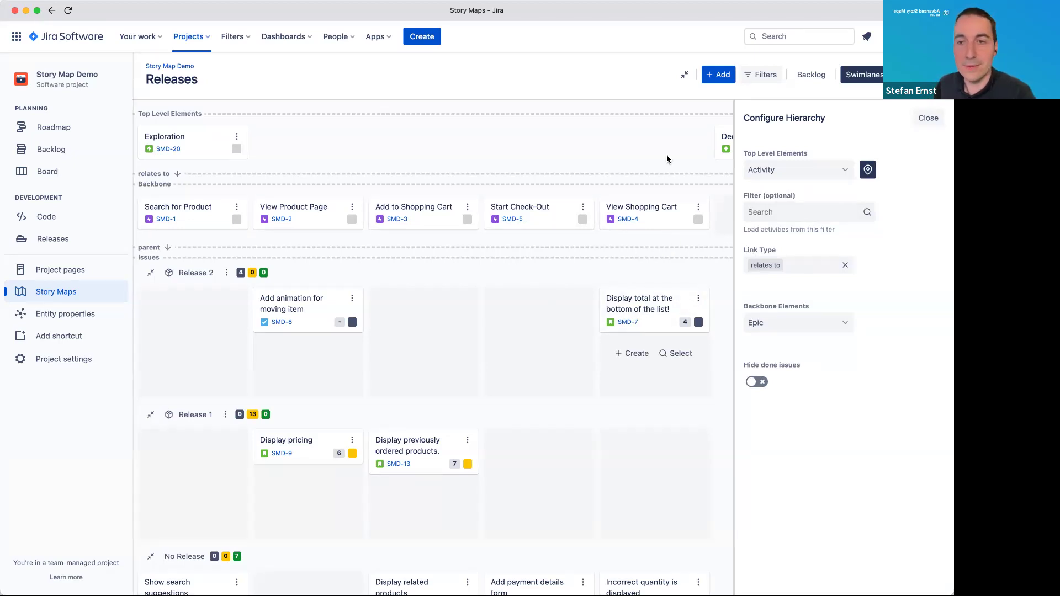
click(930, 120)
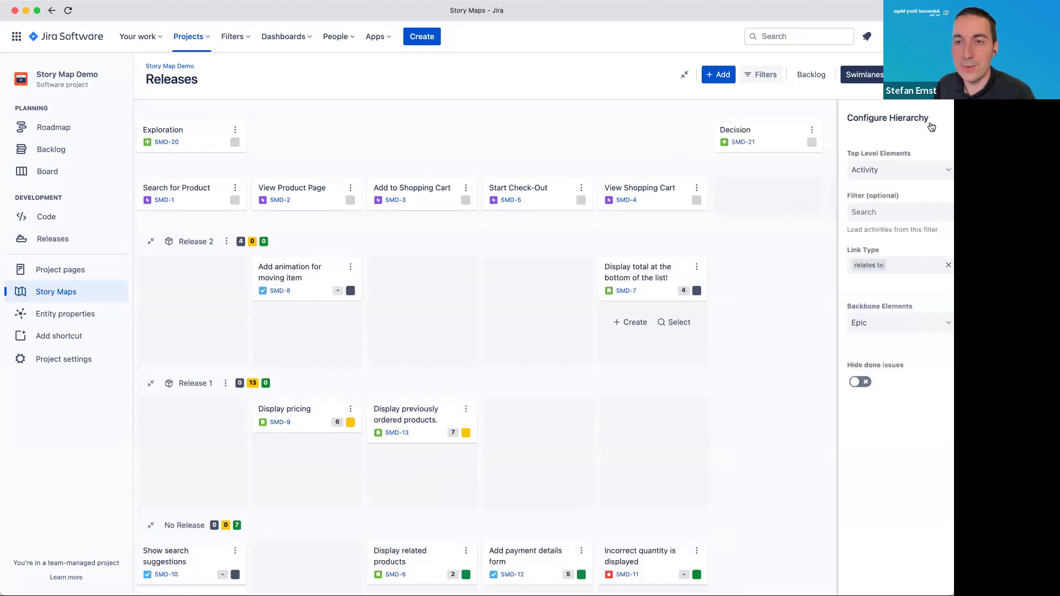